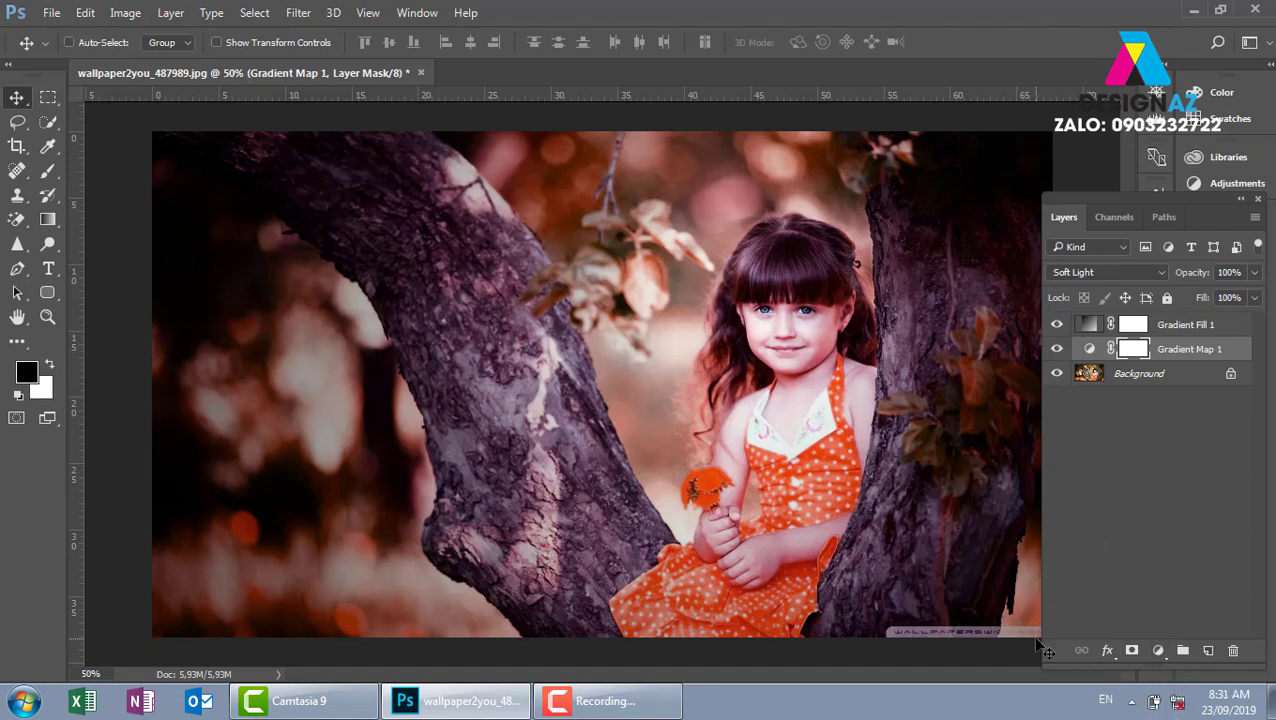
Step: Open the new adjustment layer list and dismiss it without adding a layer
left_click(634, 712)
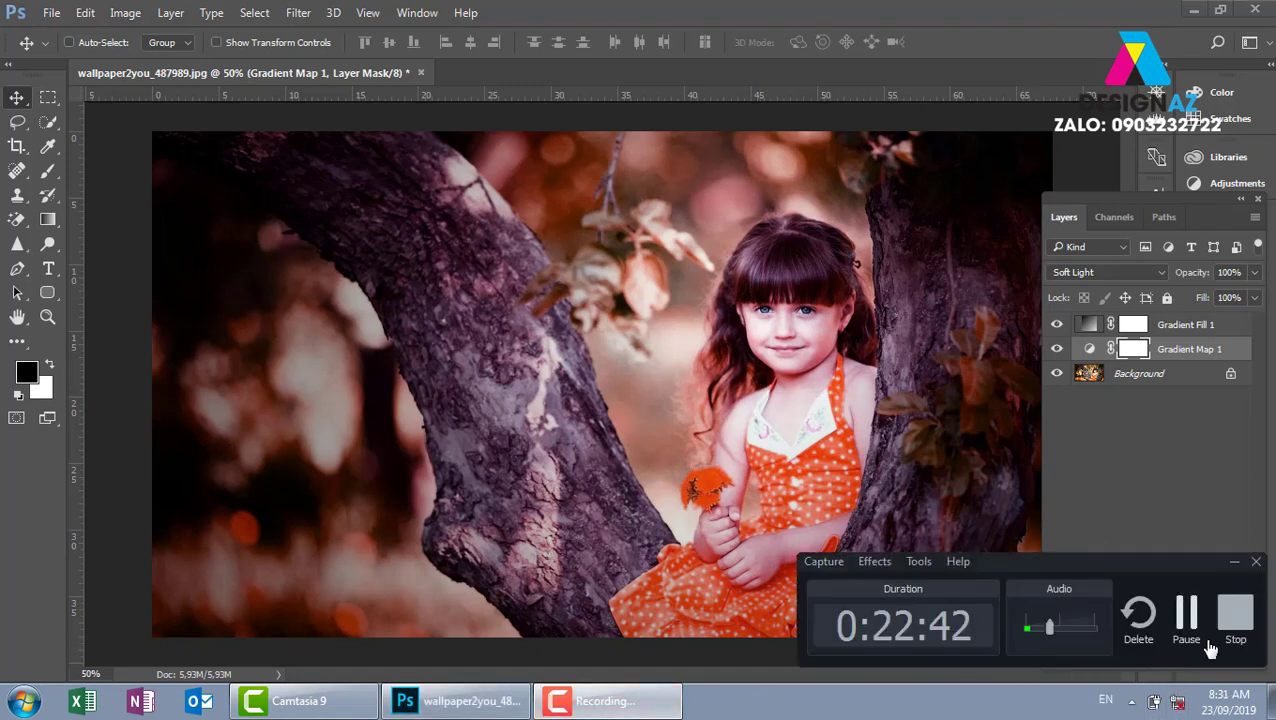
left_click(1180, 615)
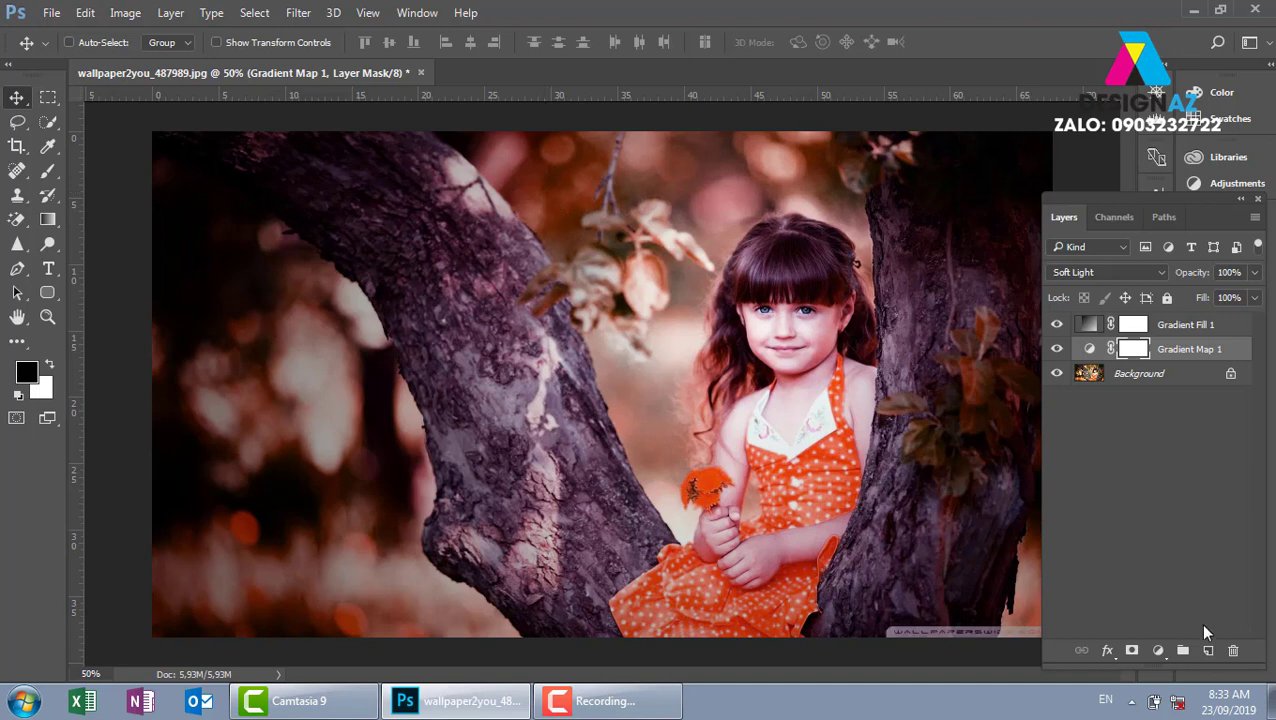
left_click(1160, 652)
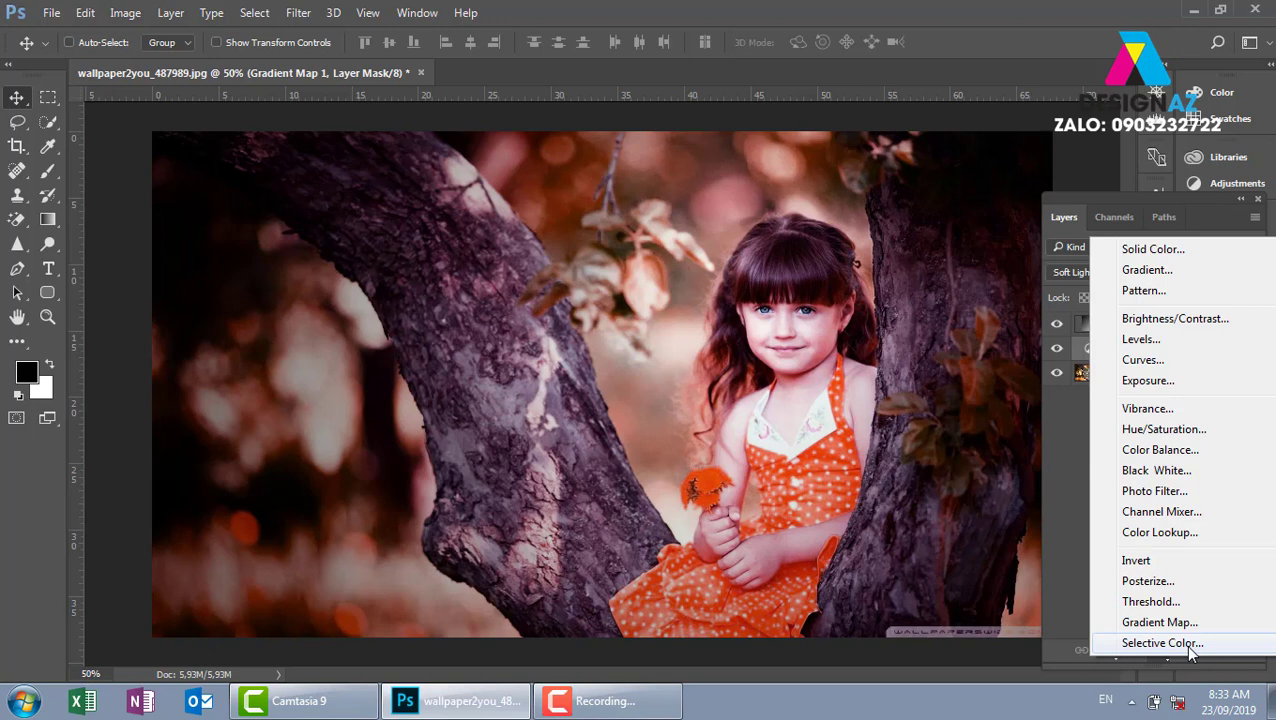
left_click(698, 313)
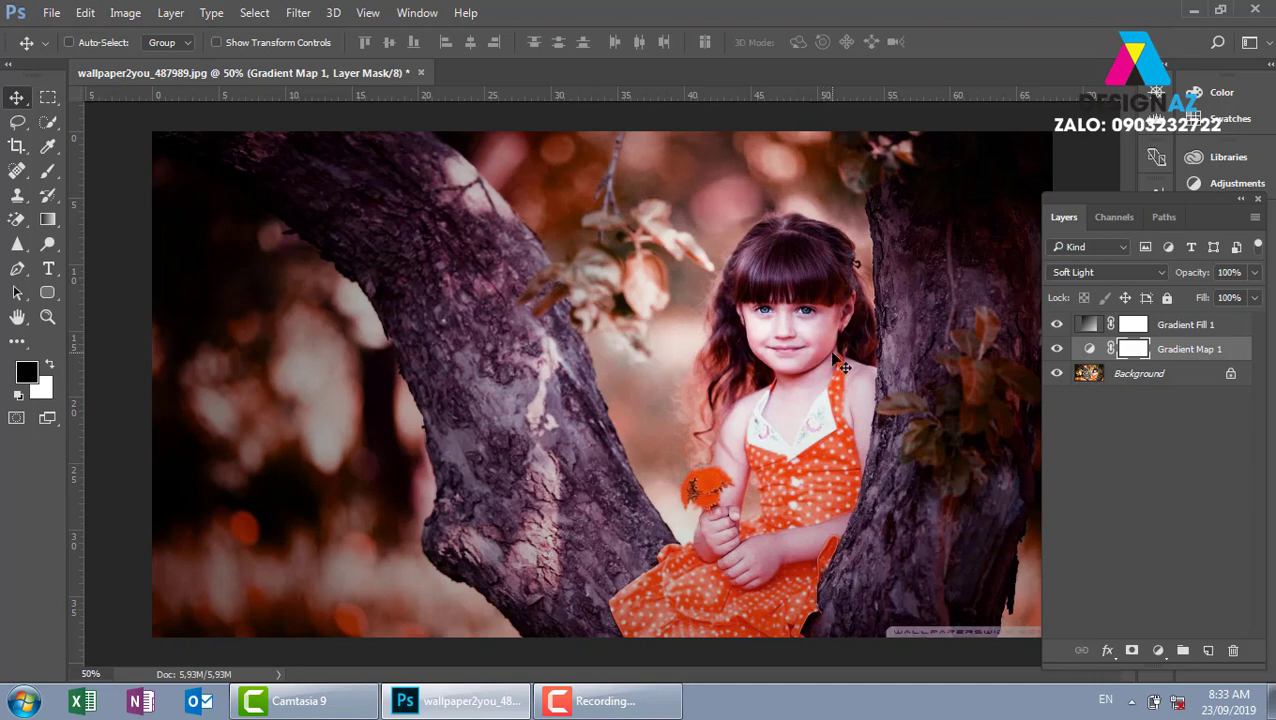
Step: Save the edited image to the Desktop as anh chinh.psd in Photoshop format
key("ctrl+shift+s")
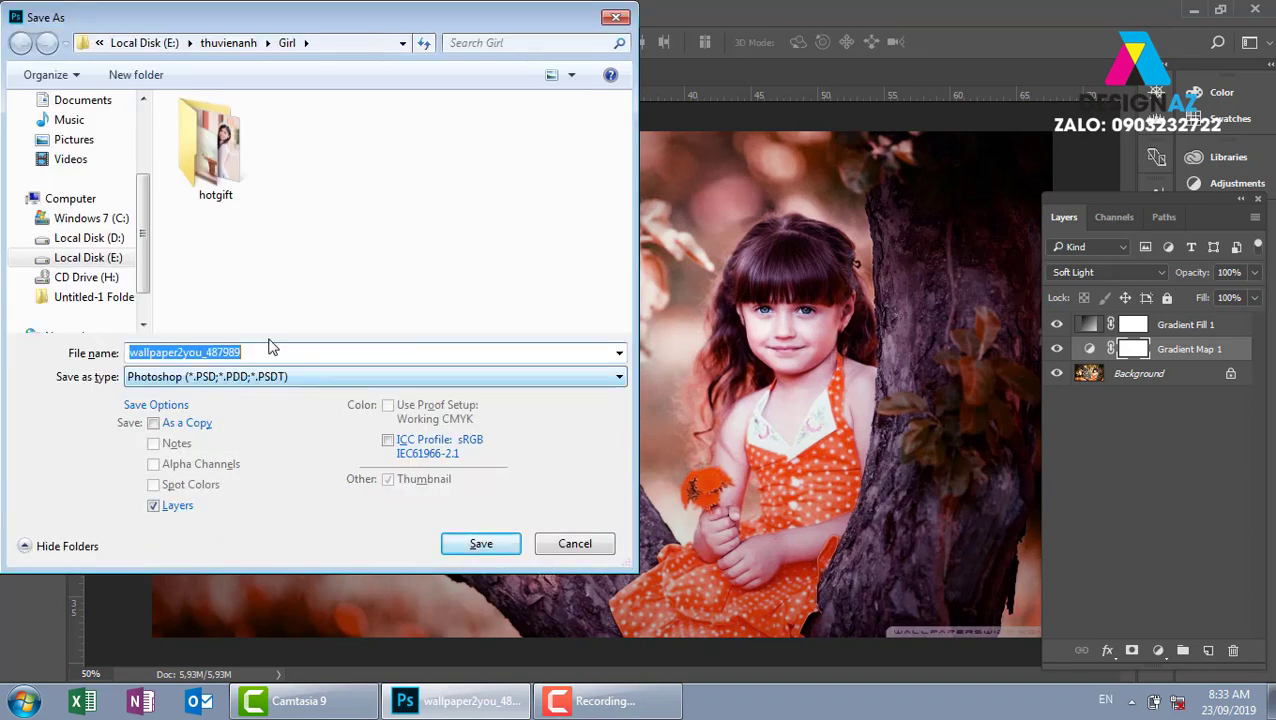
type("a")
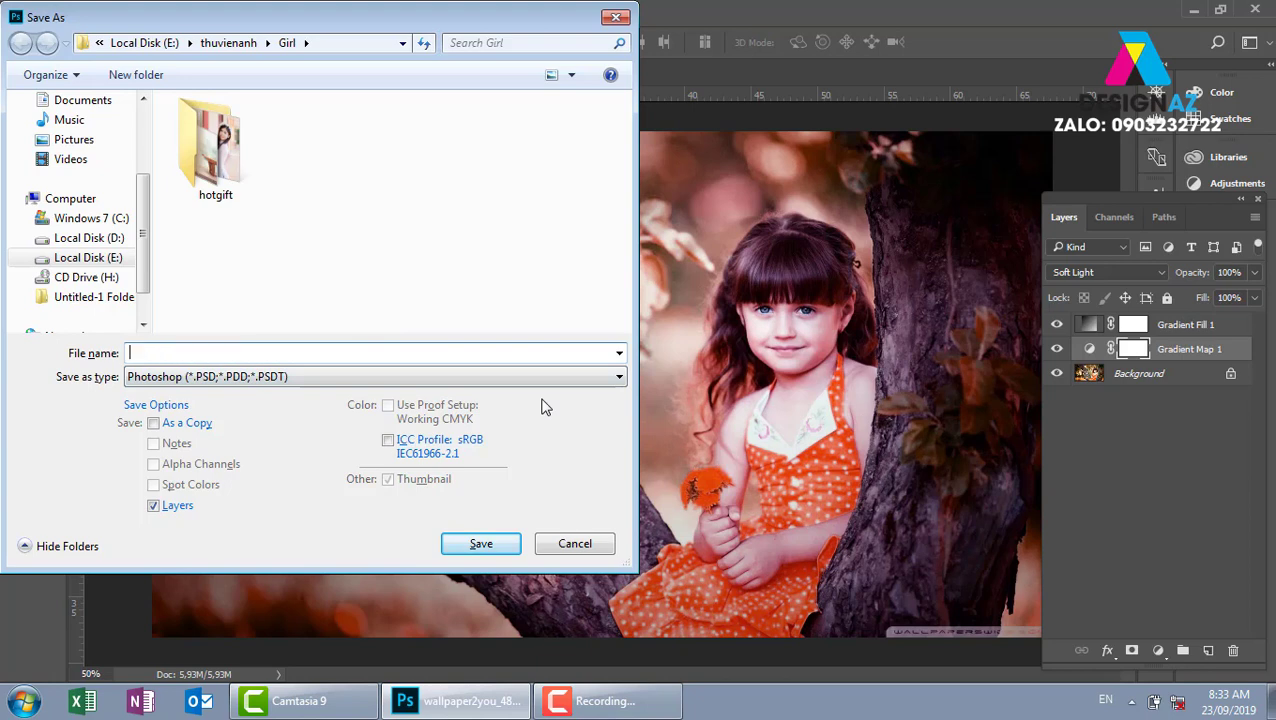
type("nh chinh")
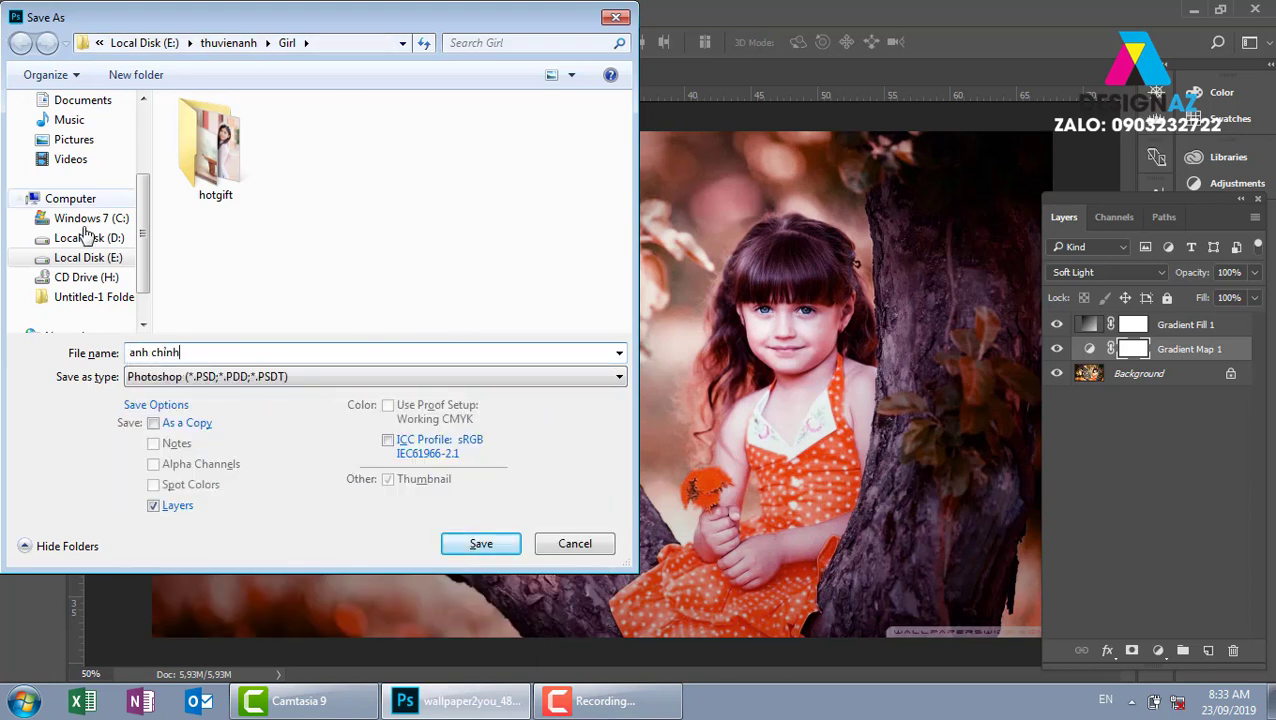
left_click_drag(145, 212, 148, 120)
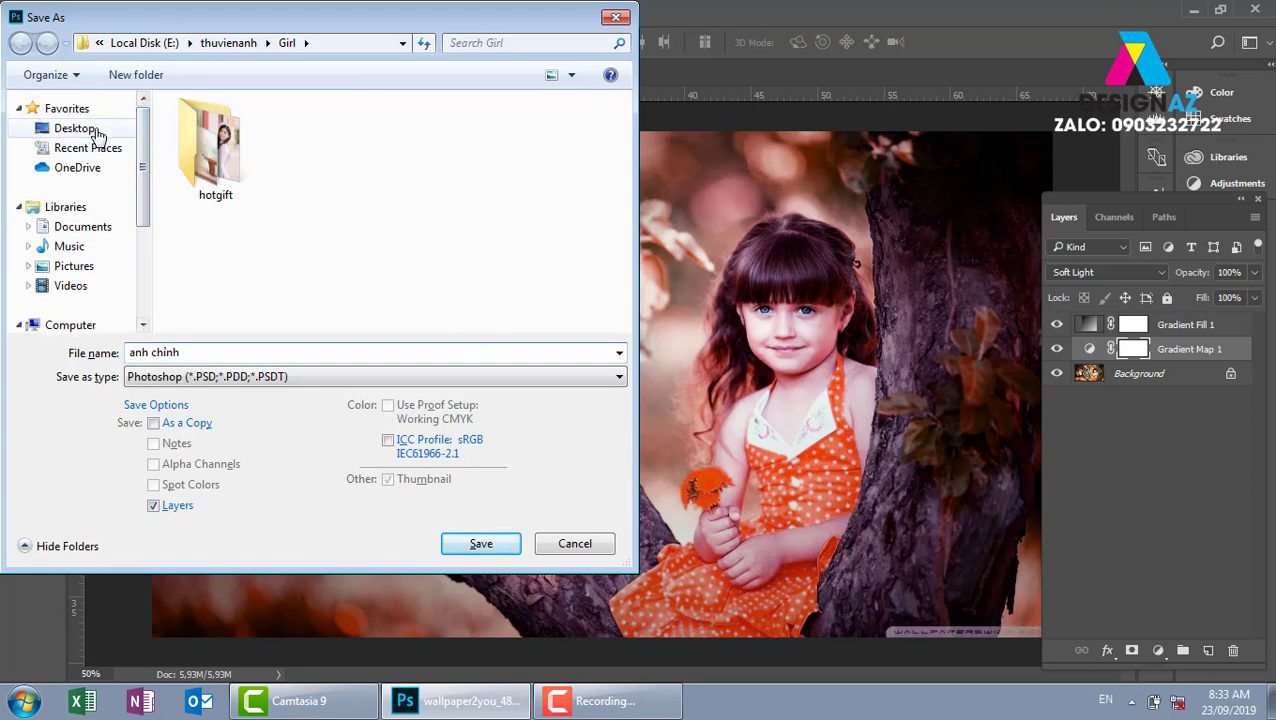
left_click(90, 128)
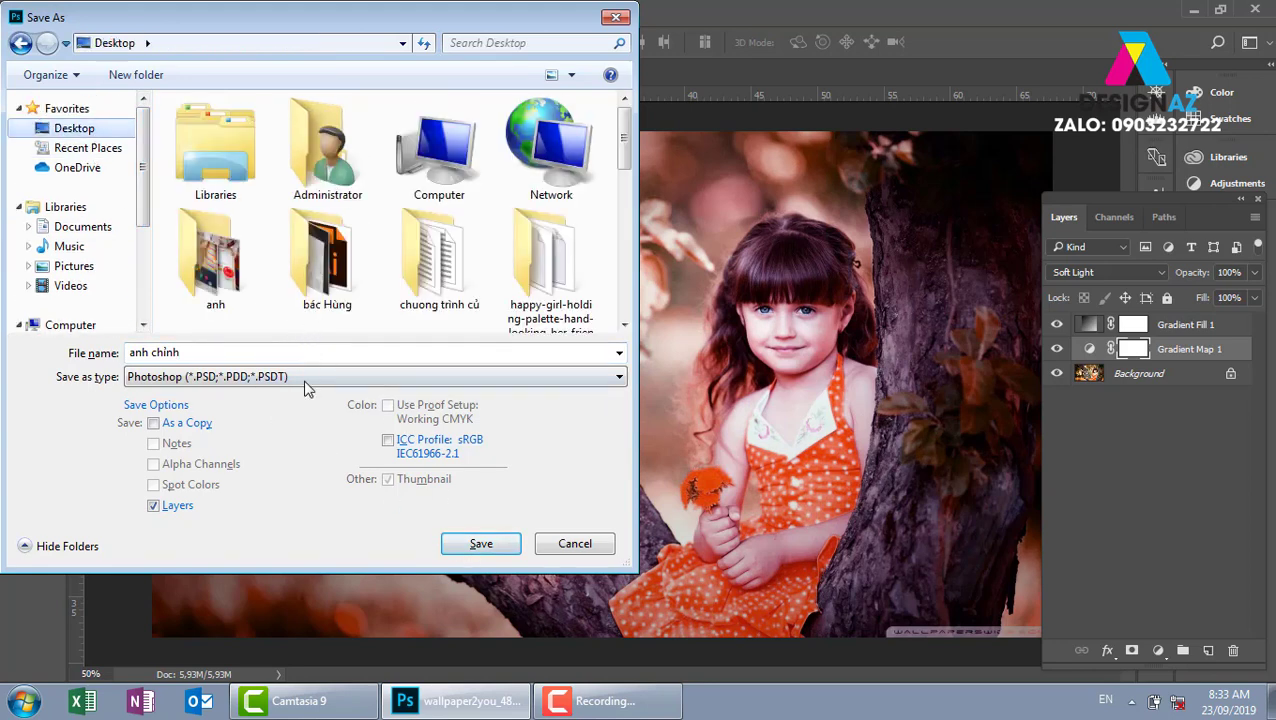
left_click(310, 378)
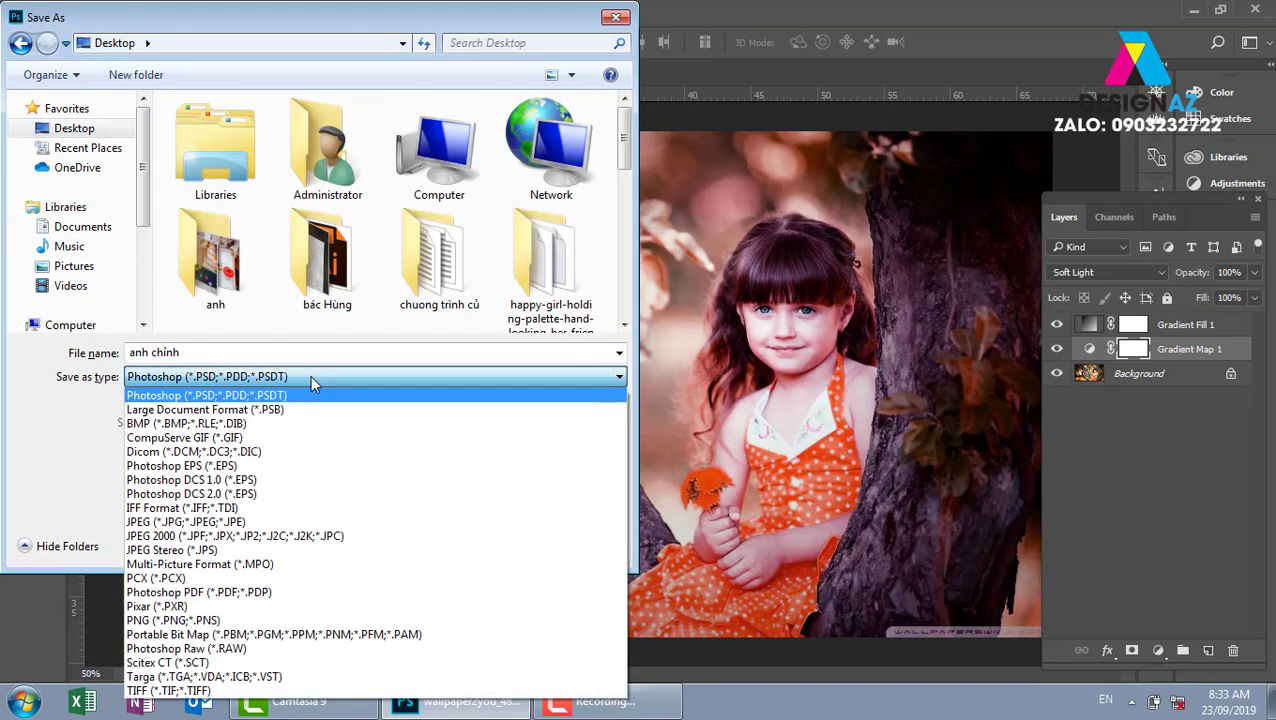
left_click(290, 377)
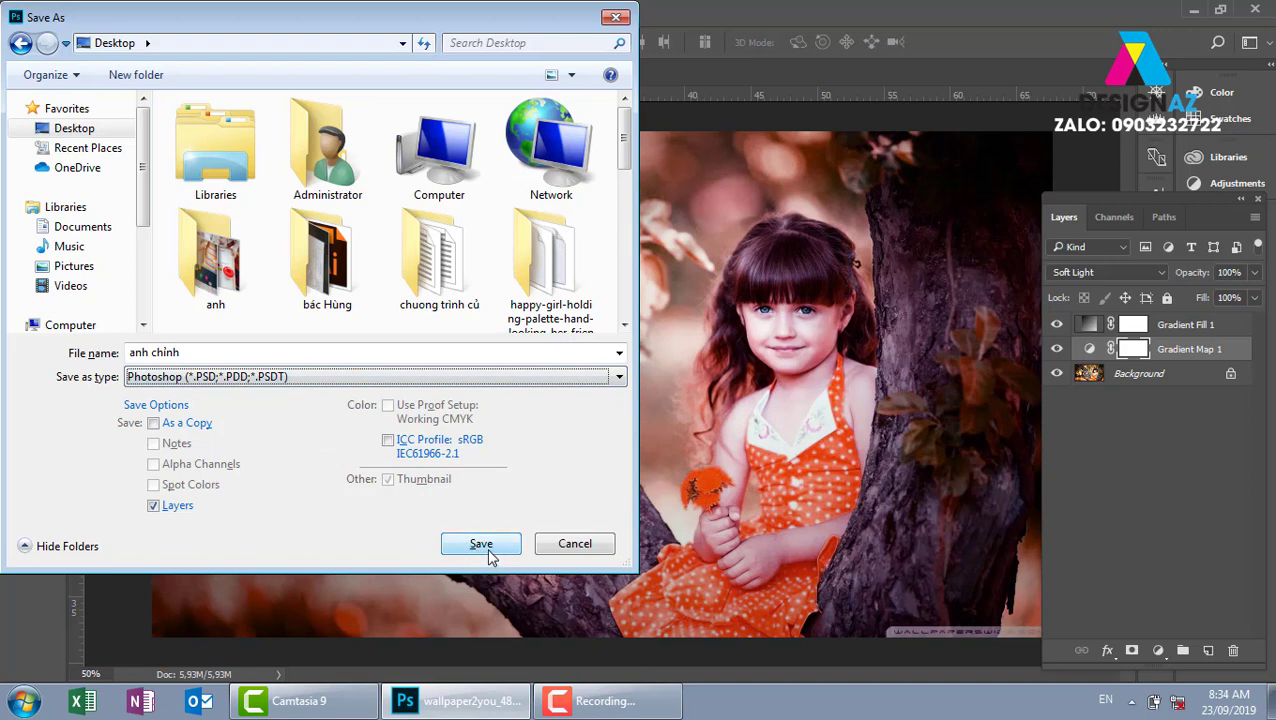
left_click(488, 550)
left_click(855, 204)
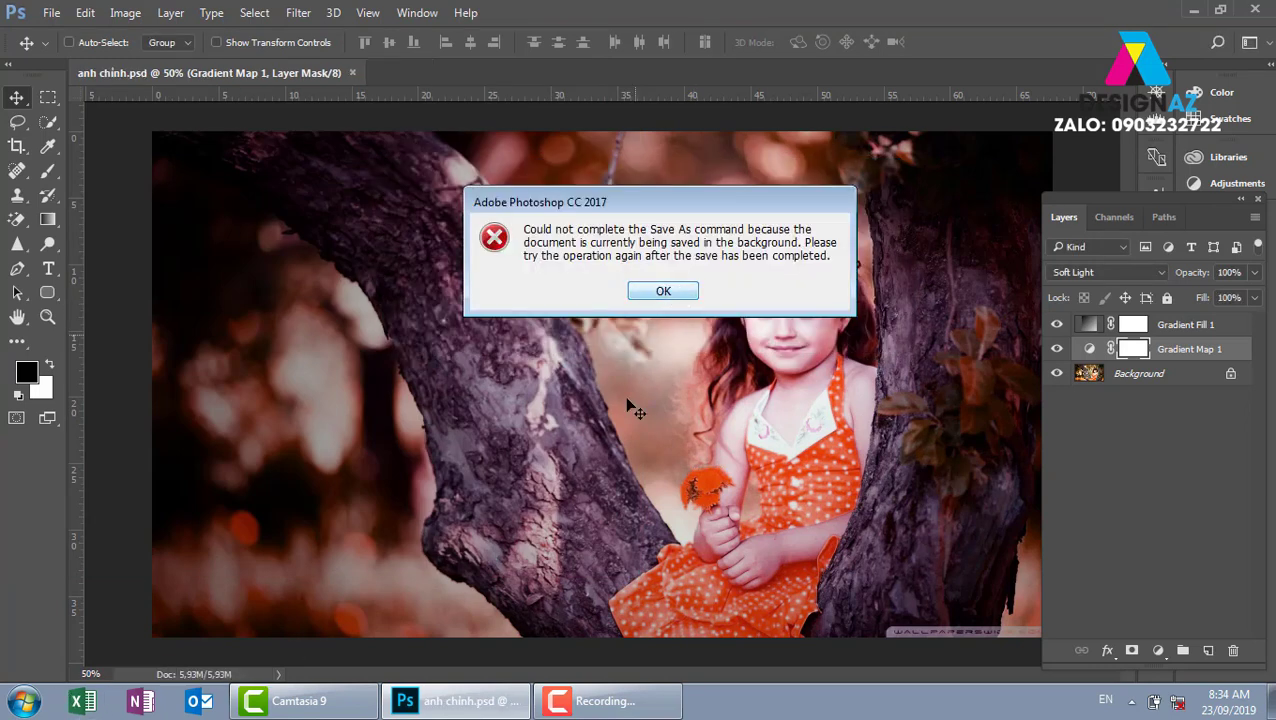
left_click(660, 291)
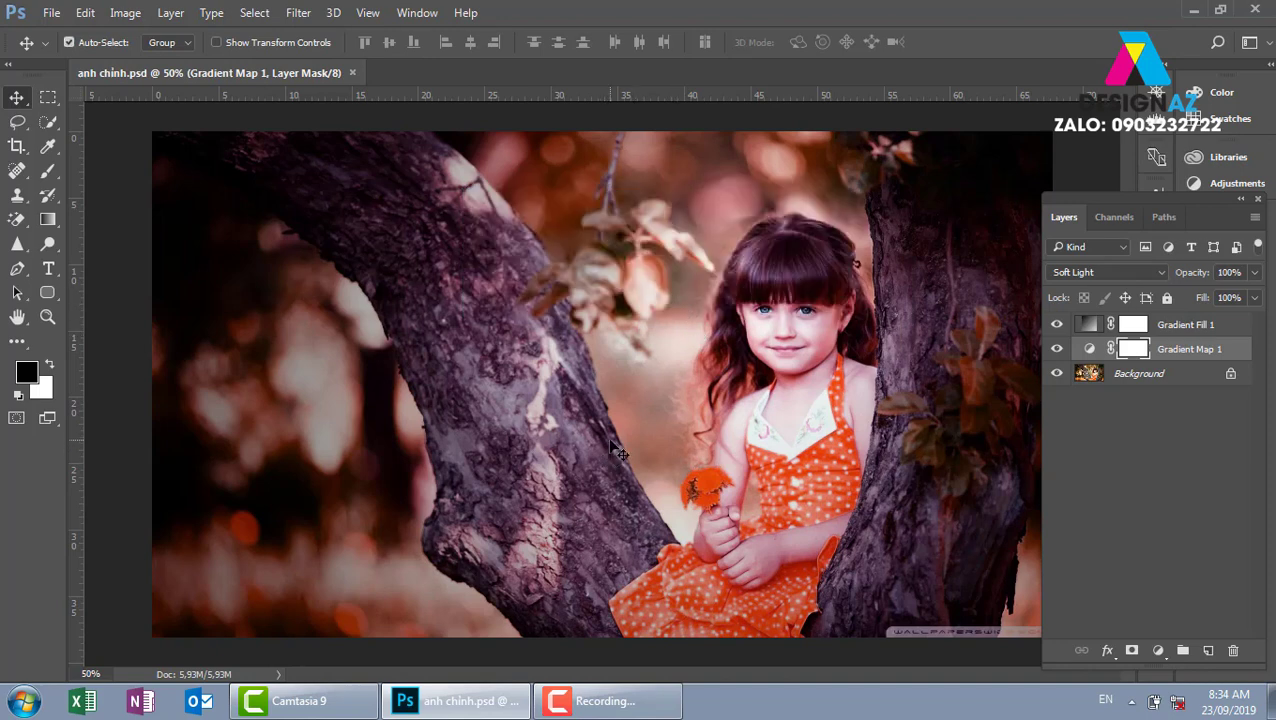
key("ctrl+shift+s")
Step: Save a JPEG copy of anh chinh at Quality 12
left_click(280, 377)
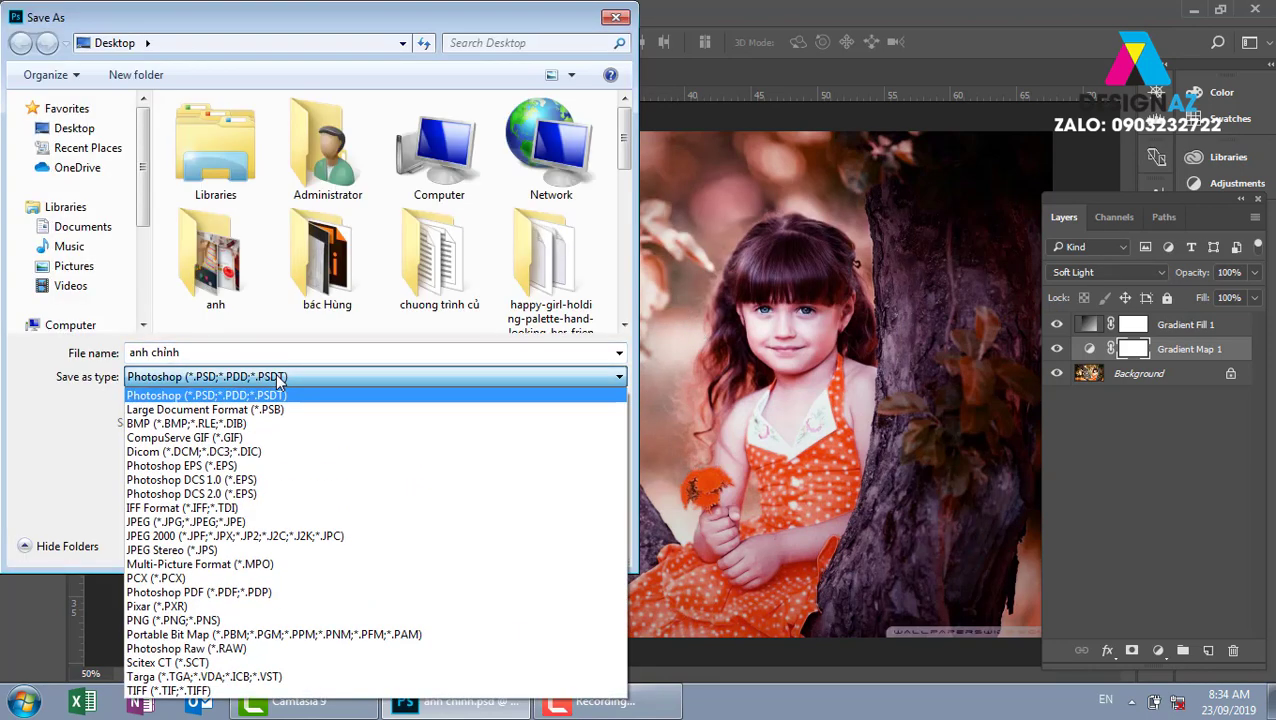
key("j")
left_click(275, 373)
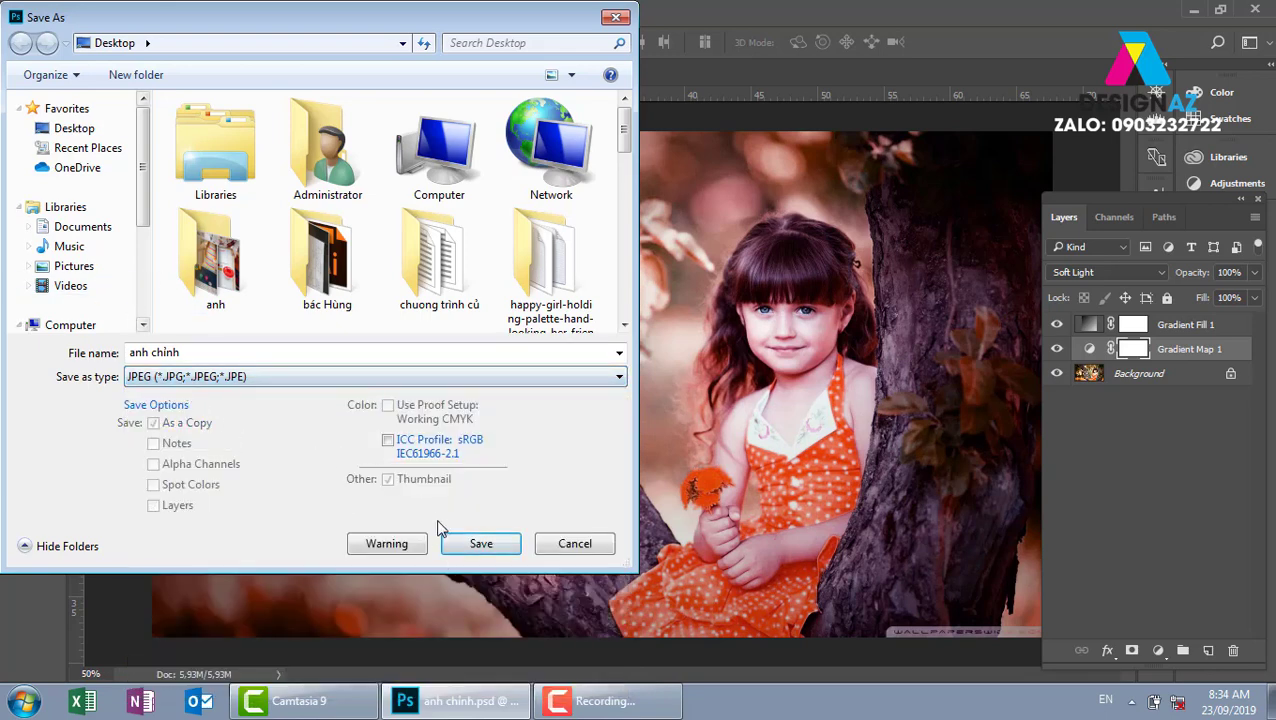
left_click(501, 553)
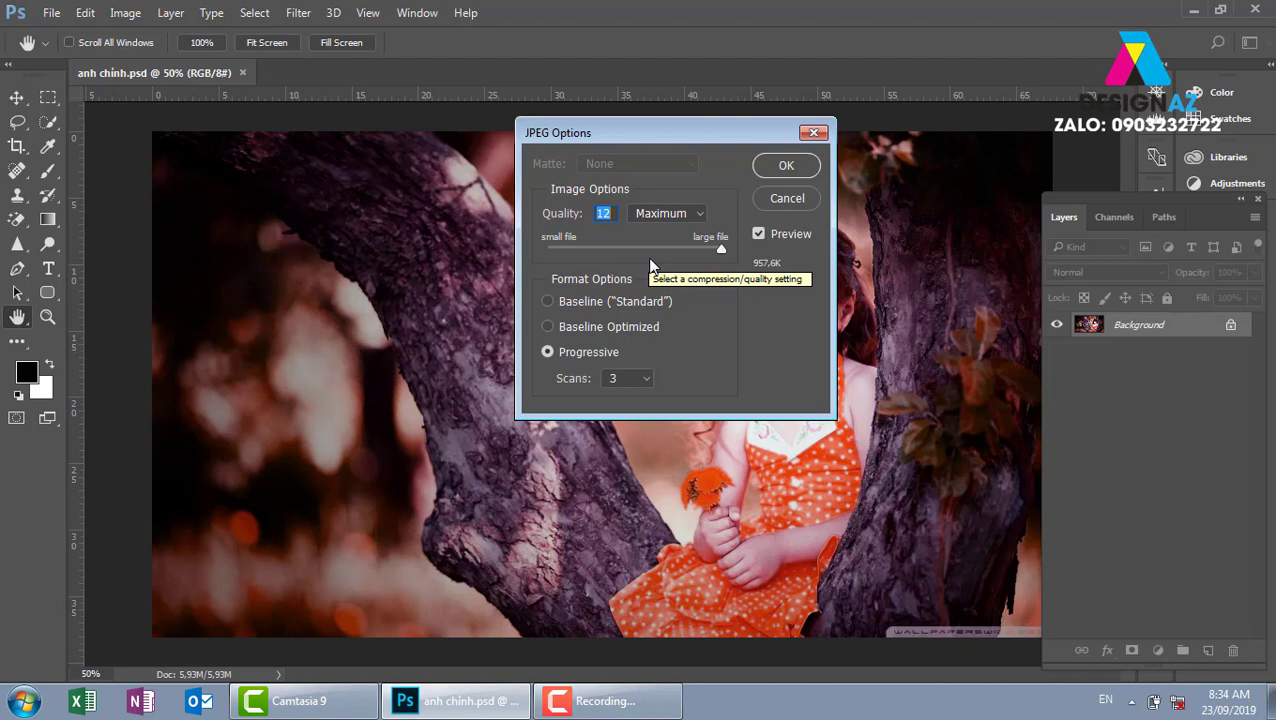
left_click(806, 166)
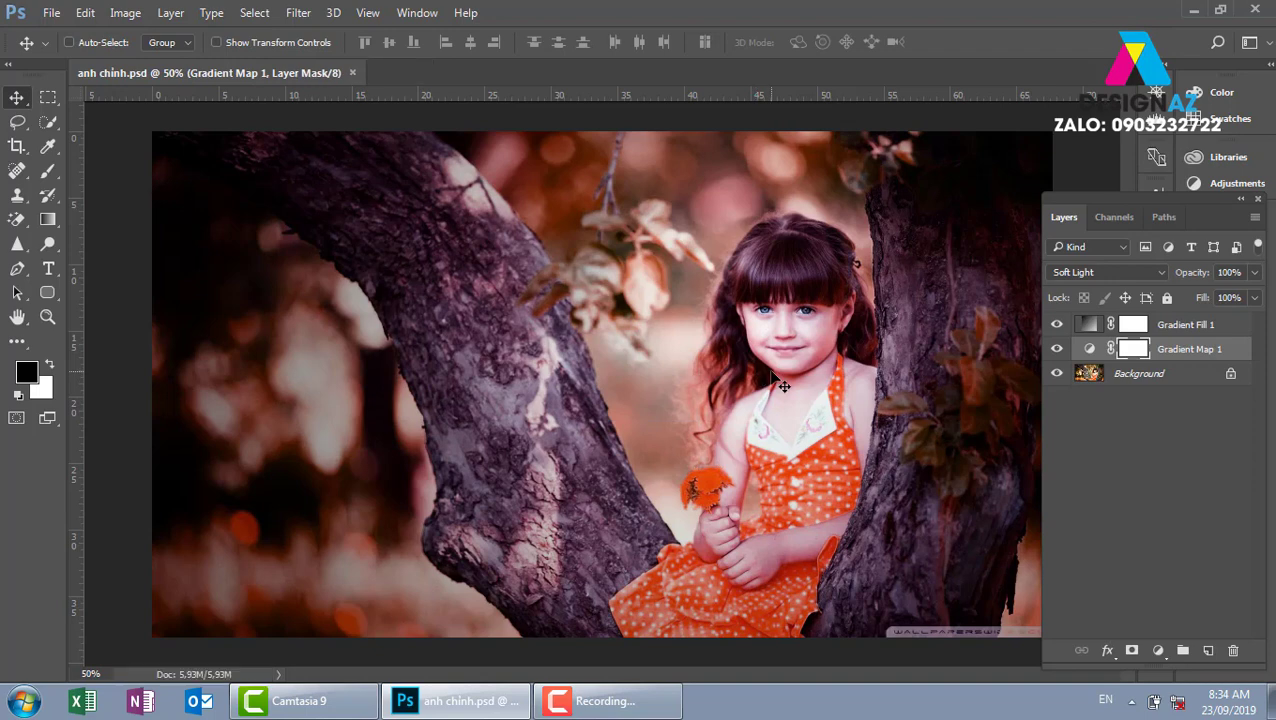
Step: Marquee-select the left half of the photo and make Gradient Fill 1 the active layer
key("m")
mouse_move(152, 131)
left_mouse_down()
mouse_move(467, 624)
mouse_move(657, 690)
left_mouse_up()
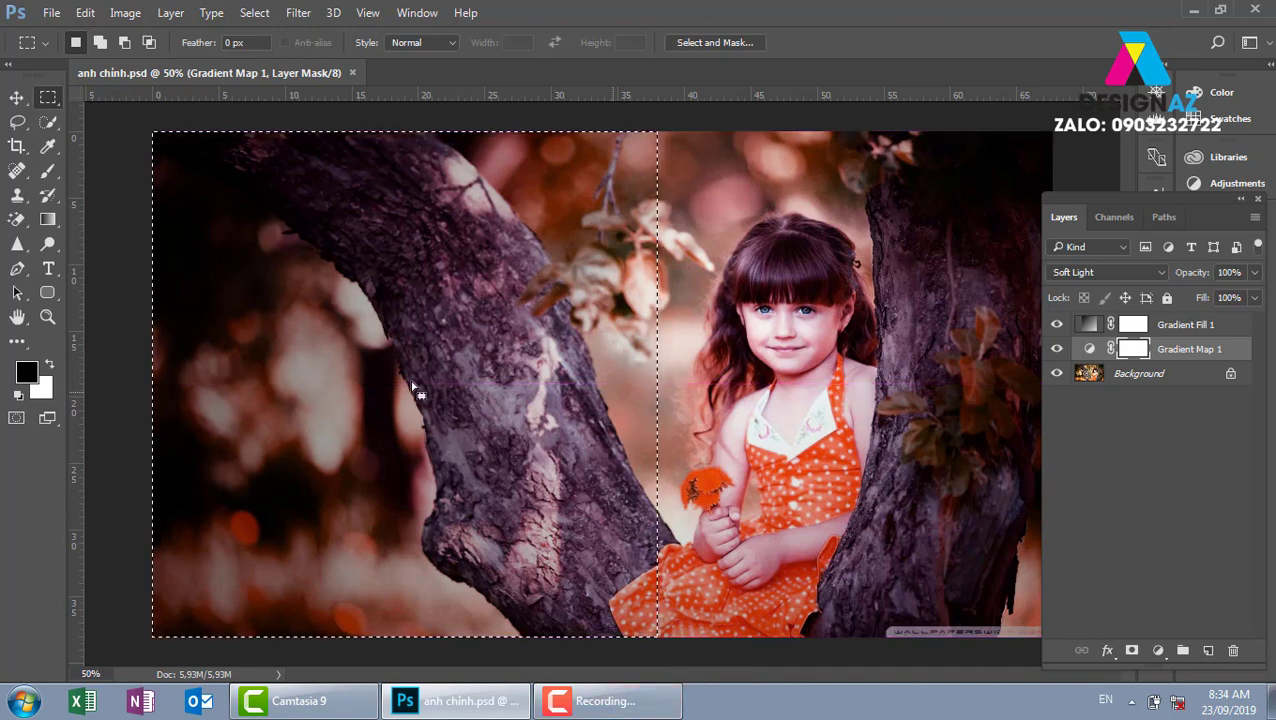
left_click(1215, 326)
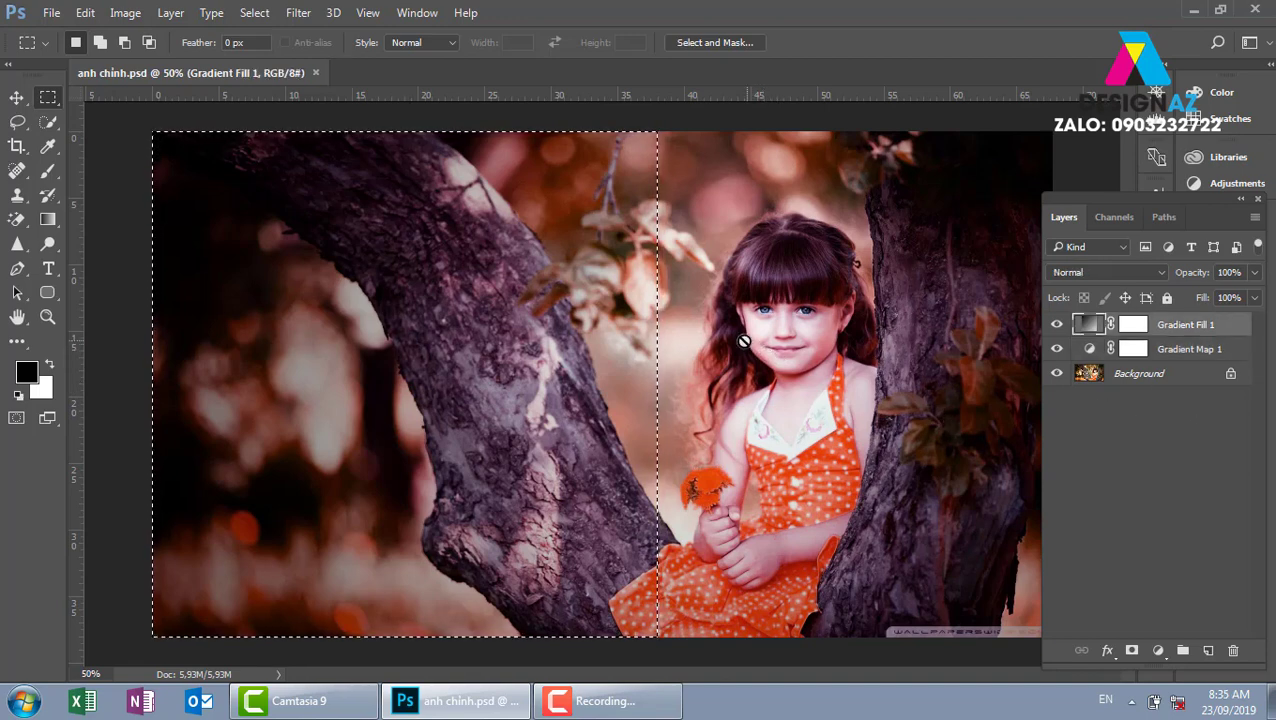
key("b")
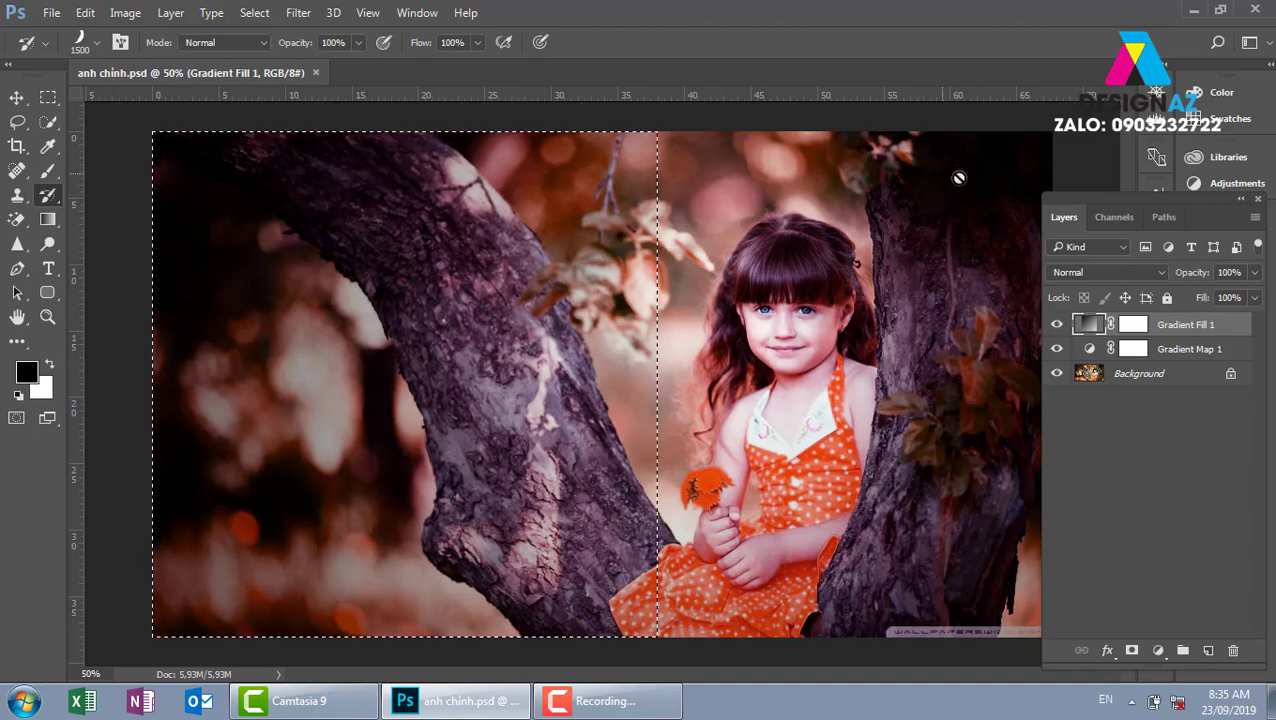
left_click(418, 13)
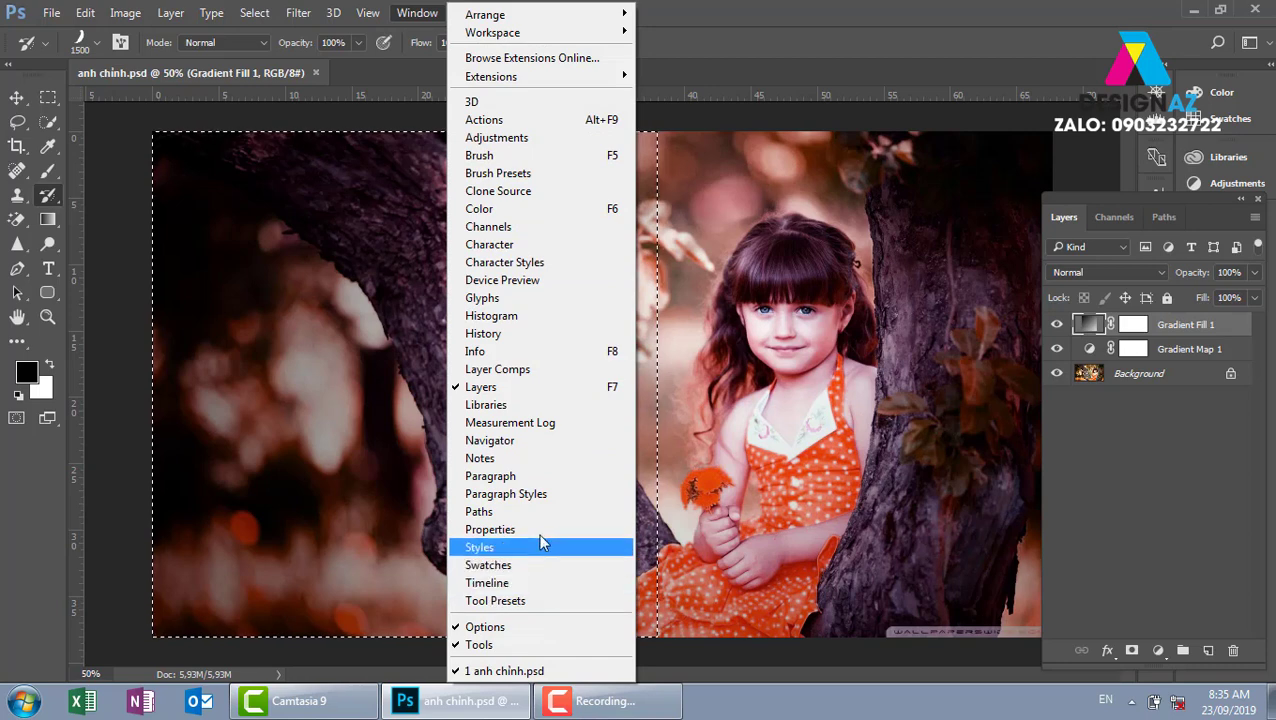
Step: Show the History panel and compare the original yellow photo with the latest graded state
left_click(500, 333)
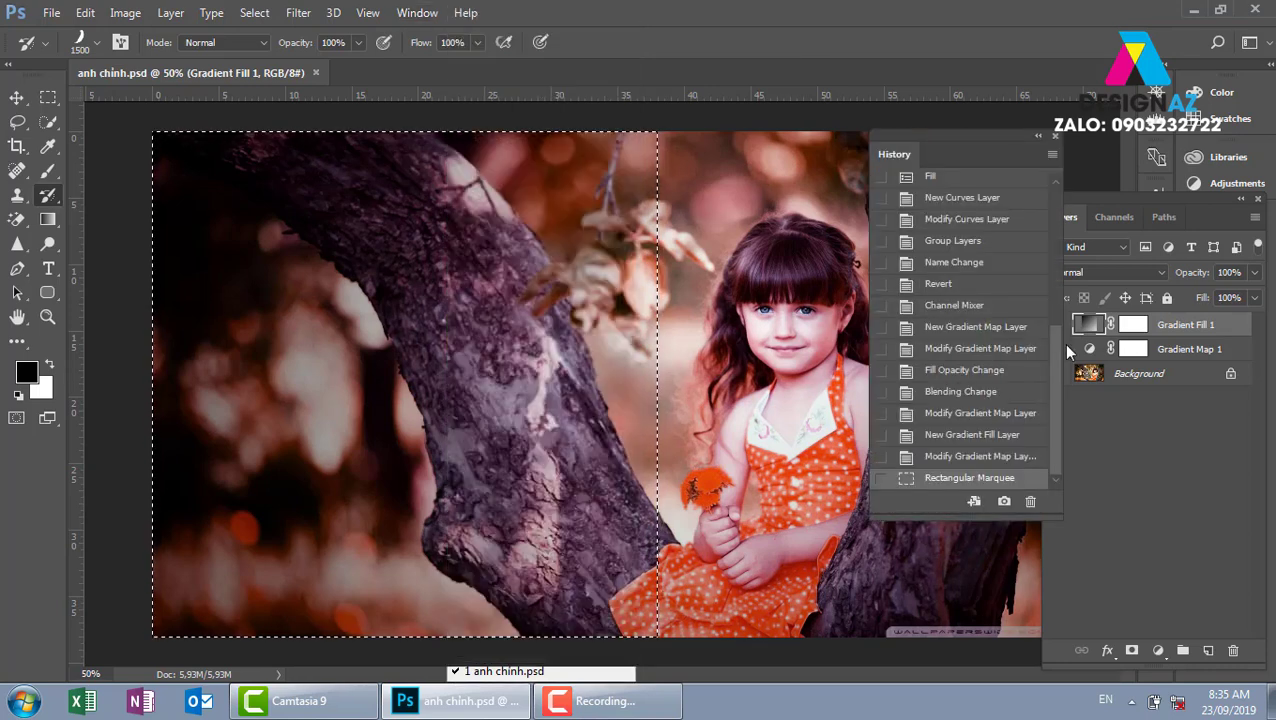
left_click_drag(1052, 334, 1052, 200)
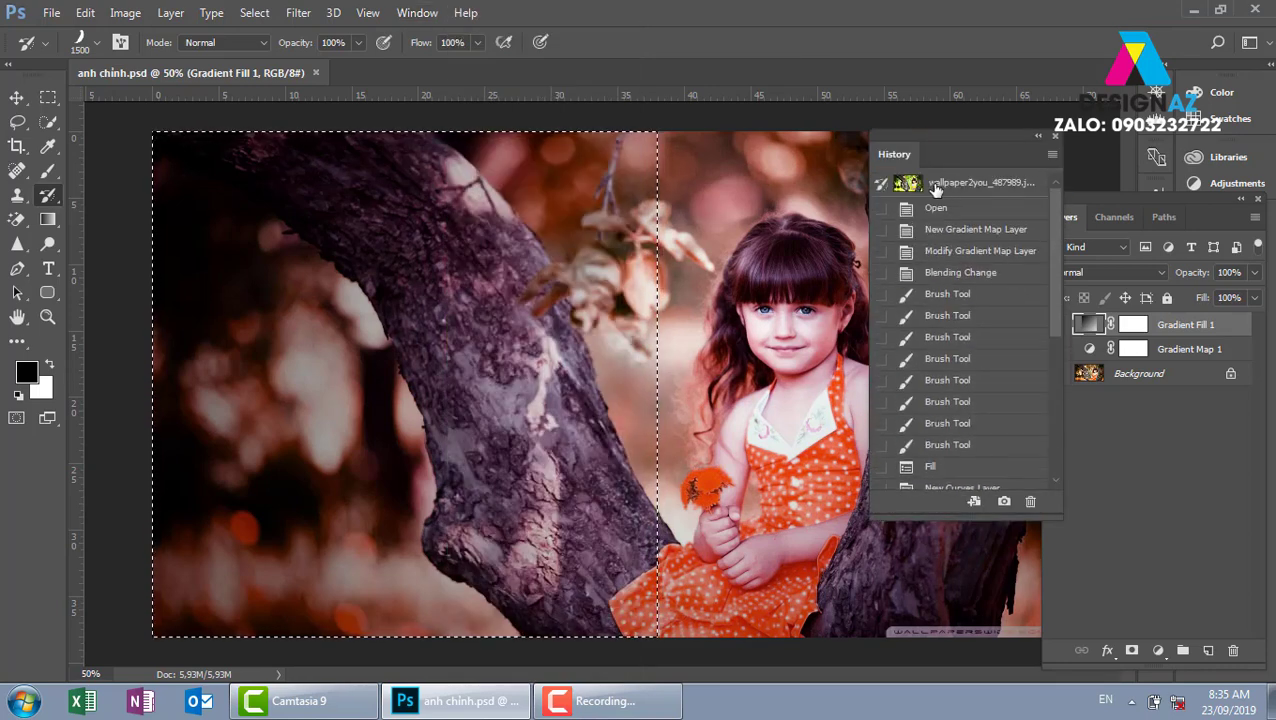
left_click(903, 186)
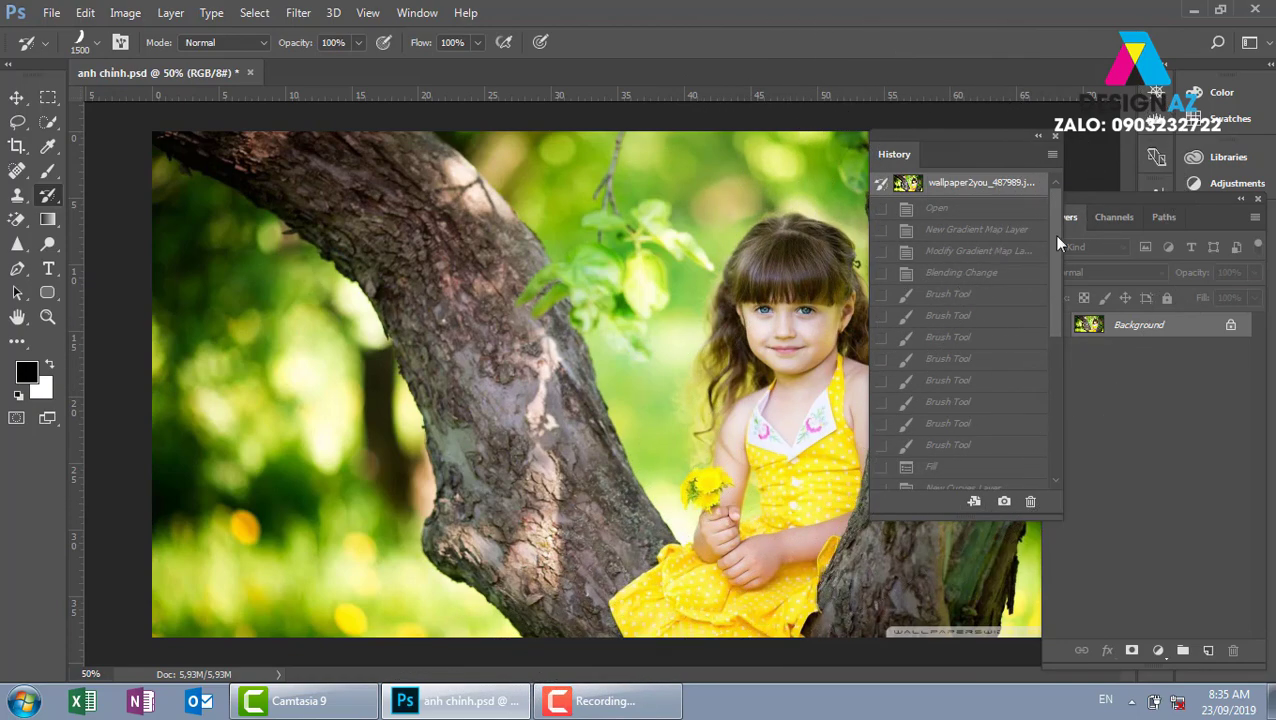
left_click_drag(1049, 250, 1031, 431)
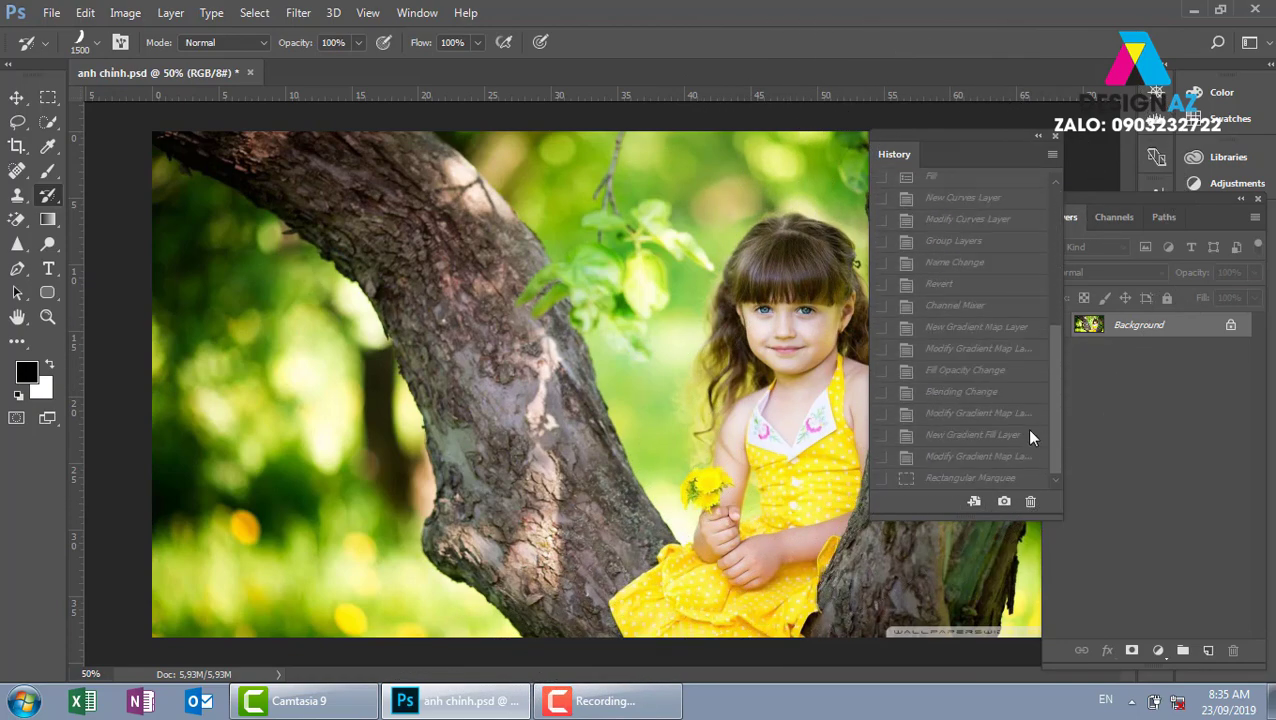
left_click(961, 484)
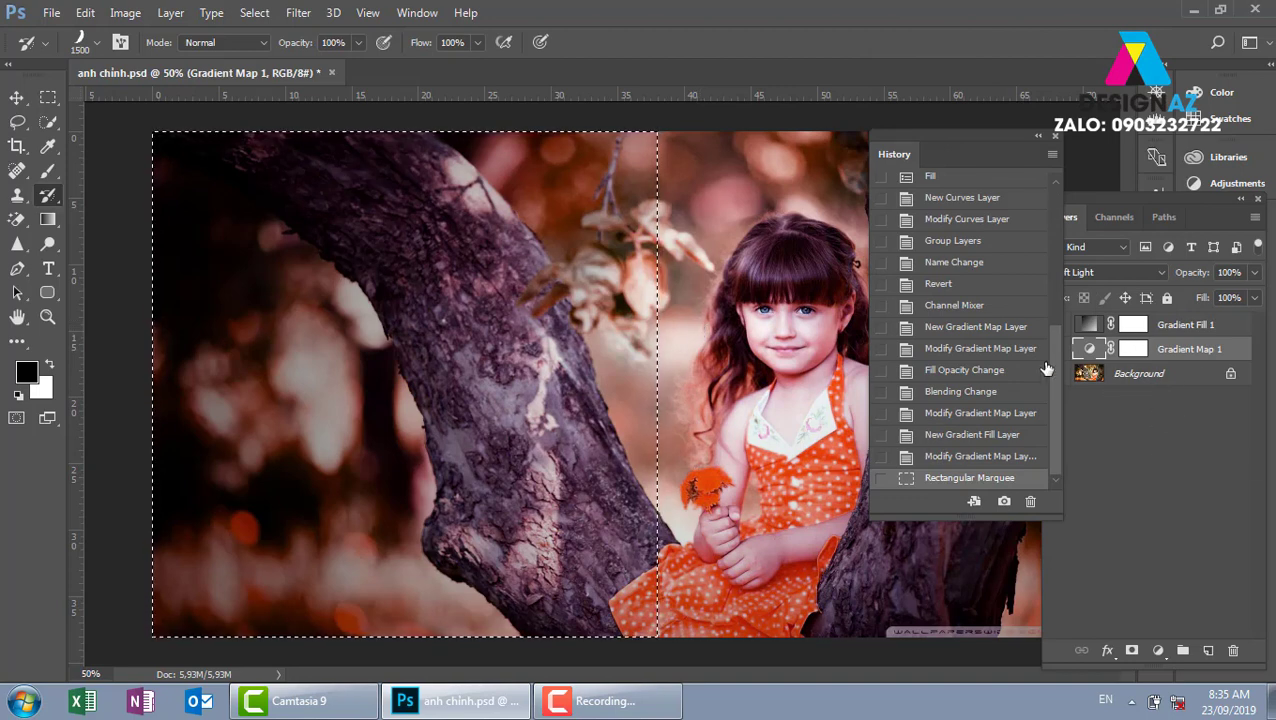
Step: Merge Gradient Fill 1 and Gradient Map 1 into the Background layer
left_click(1200, 328)
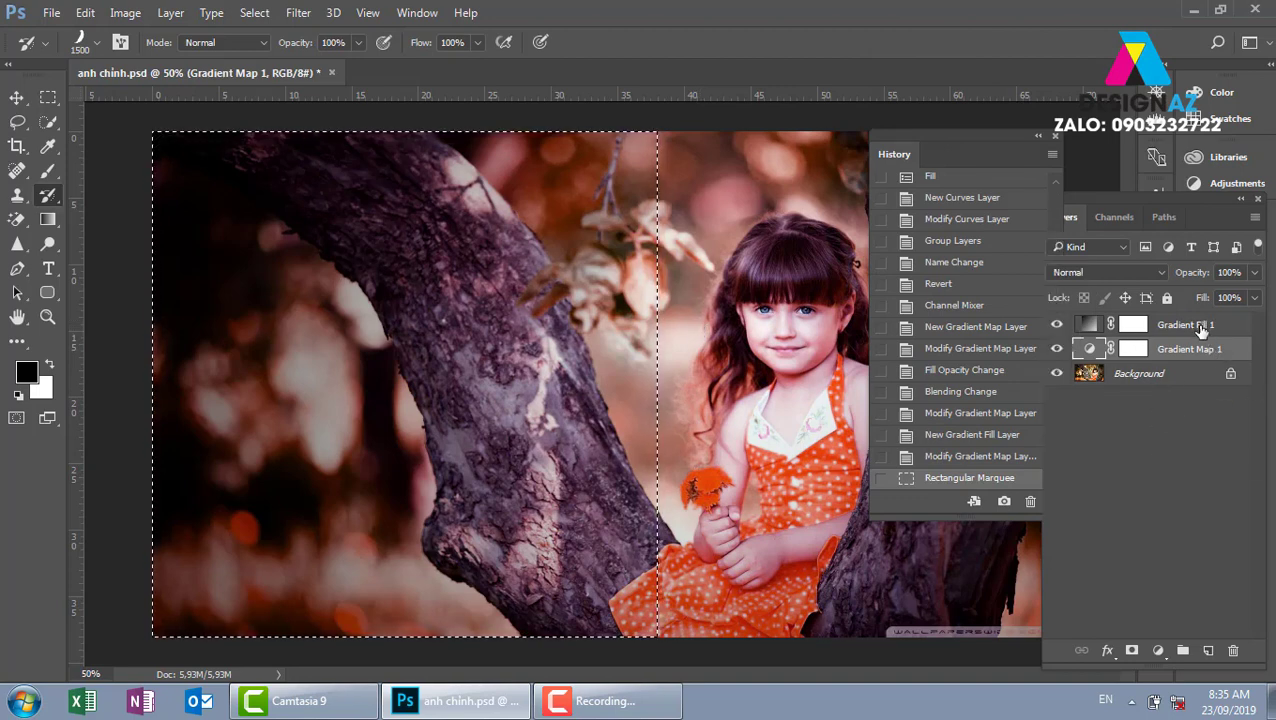
left_click(1213, 441)
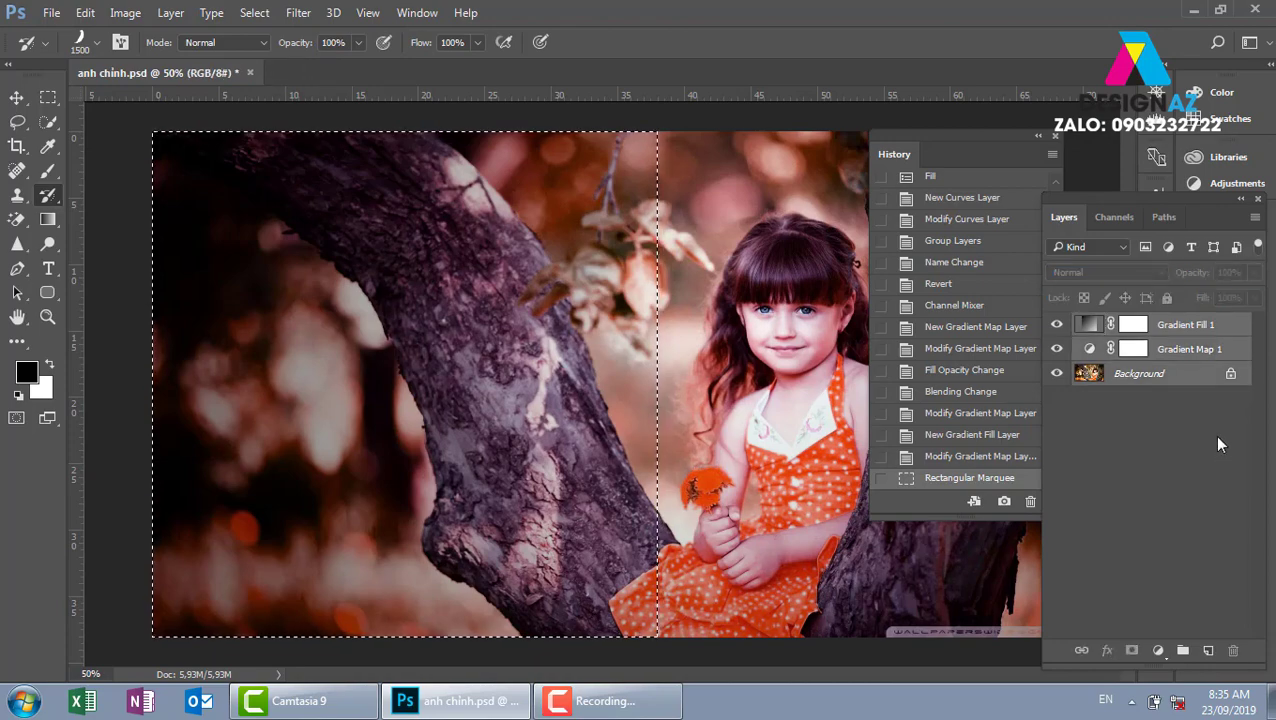
key("ctrl+e")
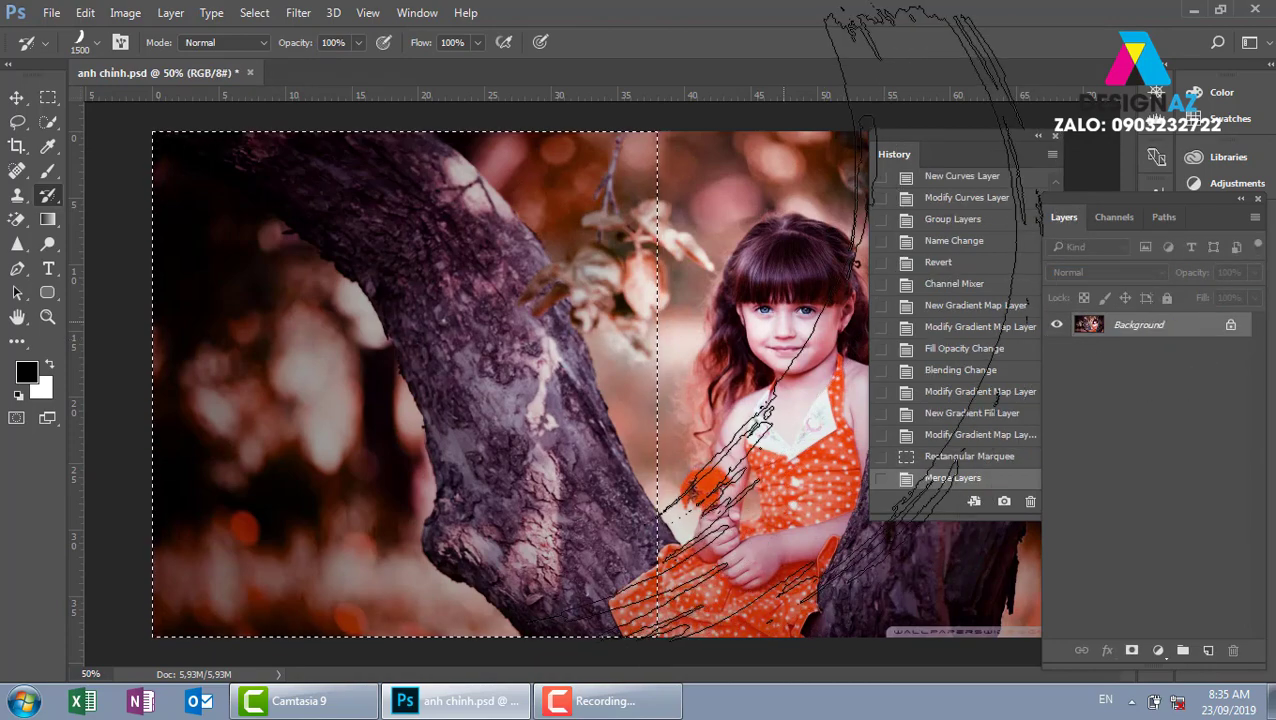
Step: Restore the left half's green colours with a large soft History Brush, then move the History panel
right_click(46, 201)
left_click(120, 186)
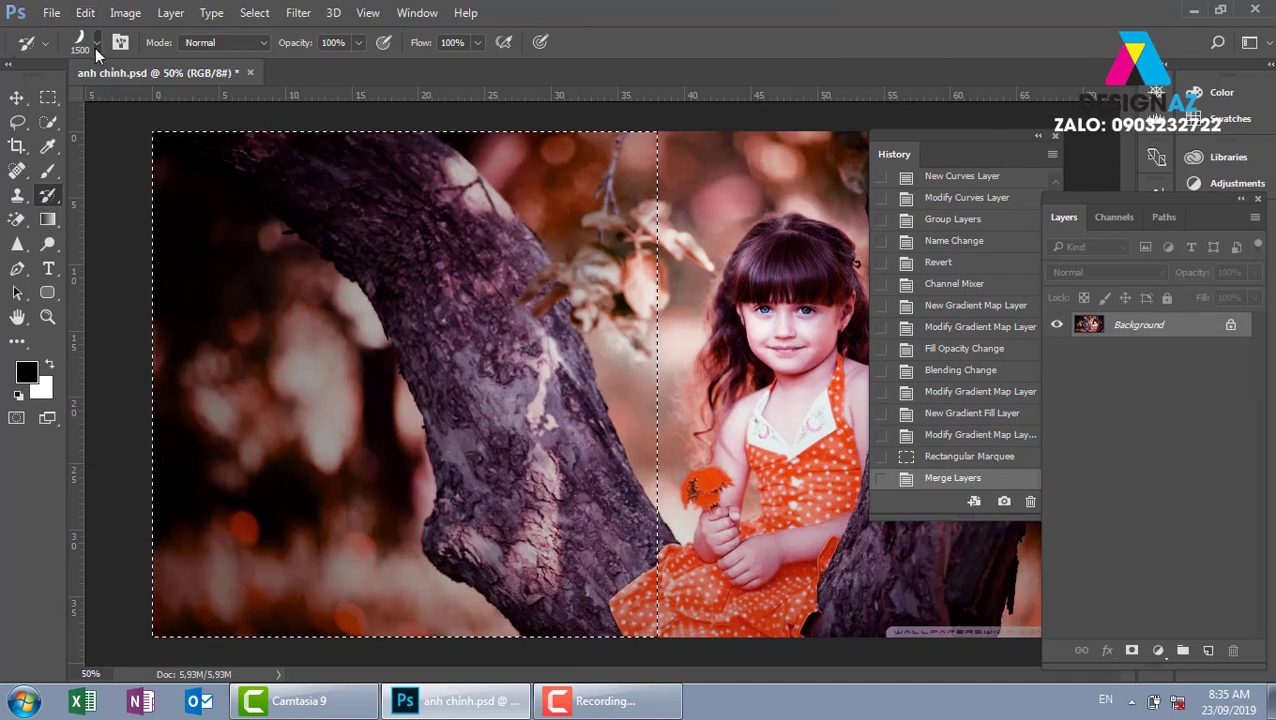
left_click(95, 48)
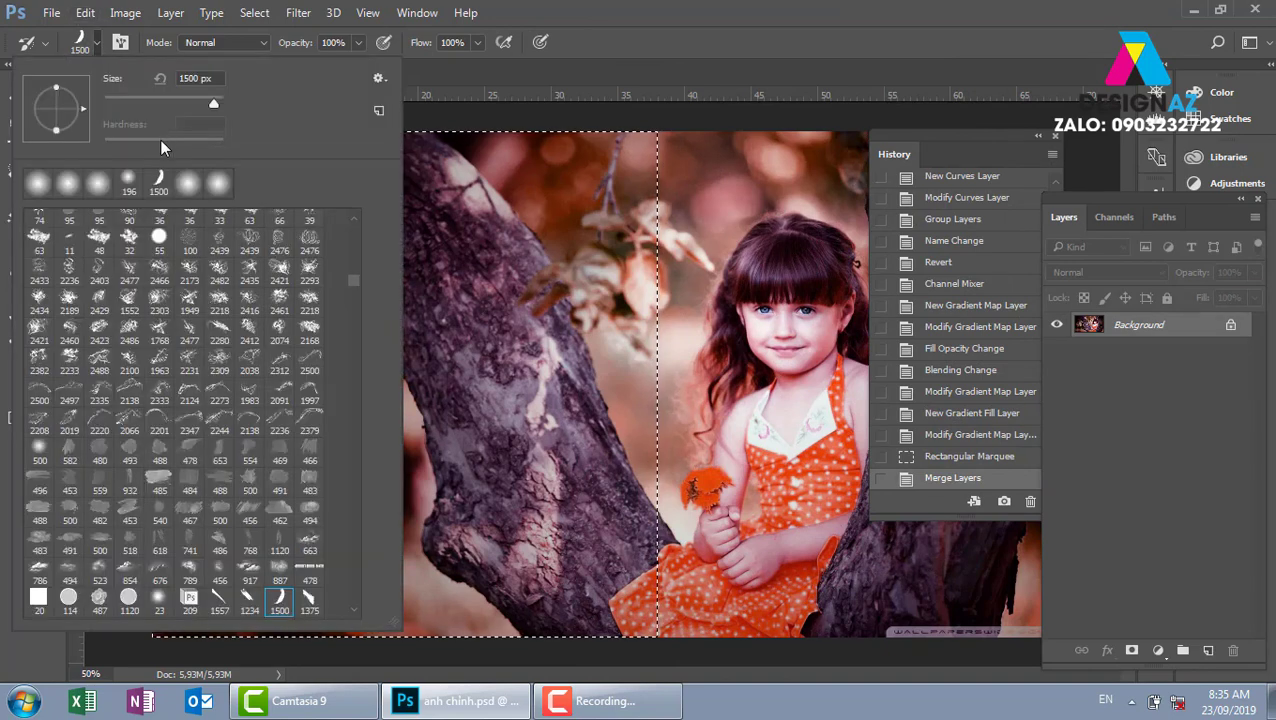
left_click(79, 189)
left_click(526, 223)
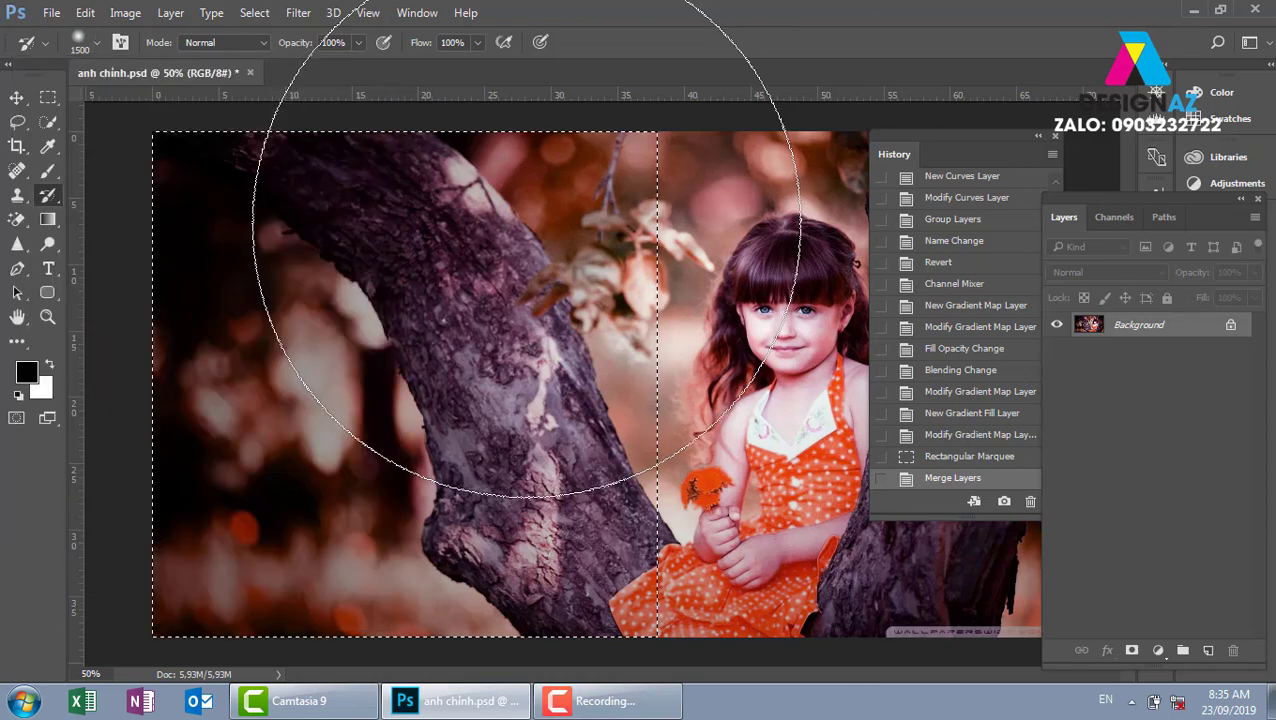
mouse_move(526, 243)
left_mouse_down()
mouse_move(386, 334)
mouse_move(292, 324)
left_mouse_up()
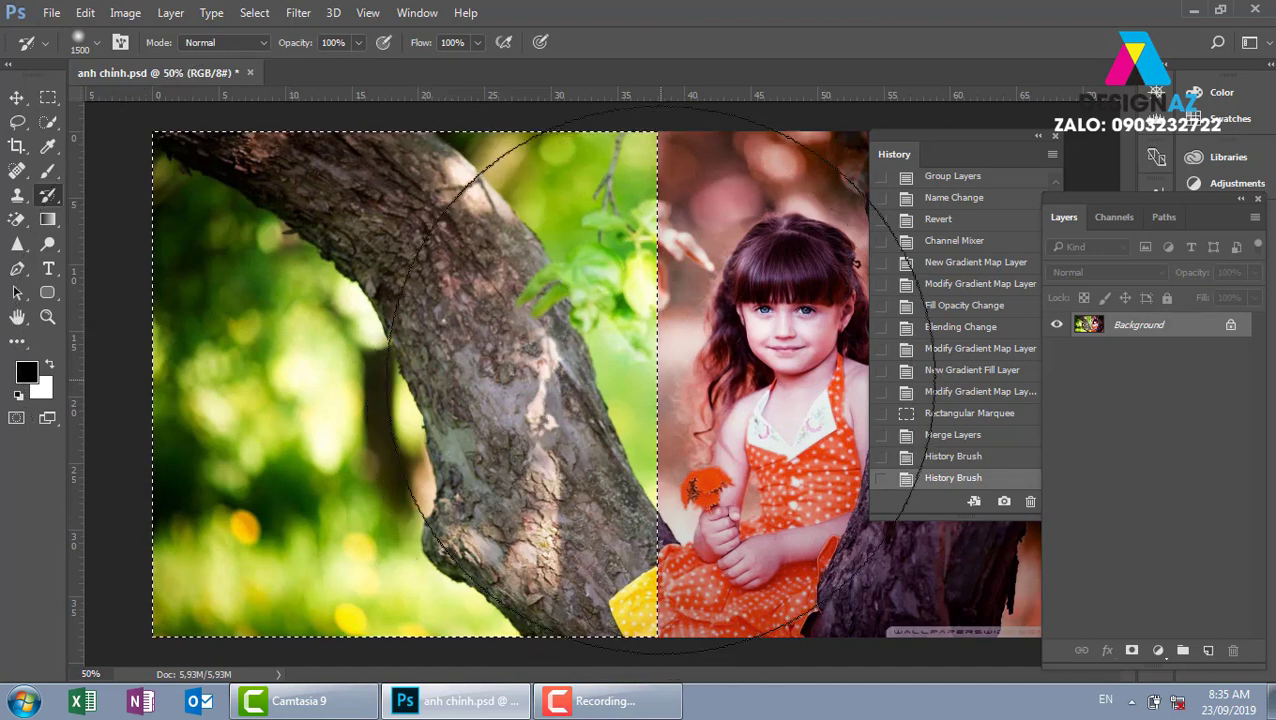
left_click(16, 97)
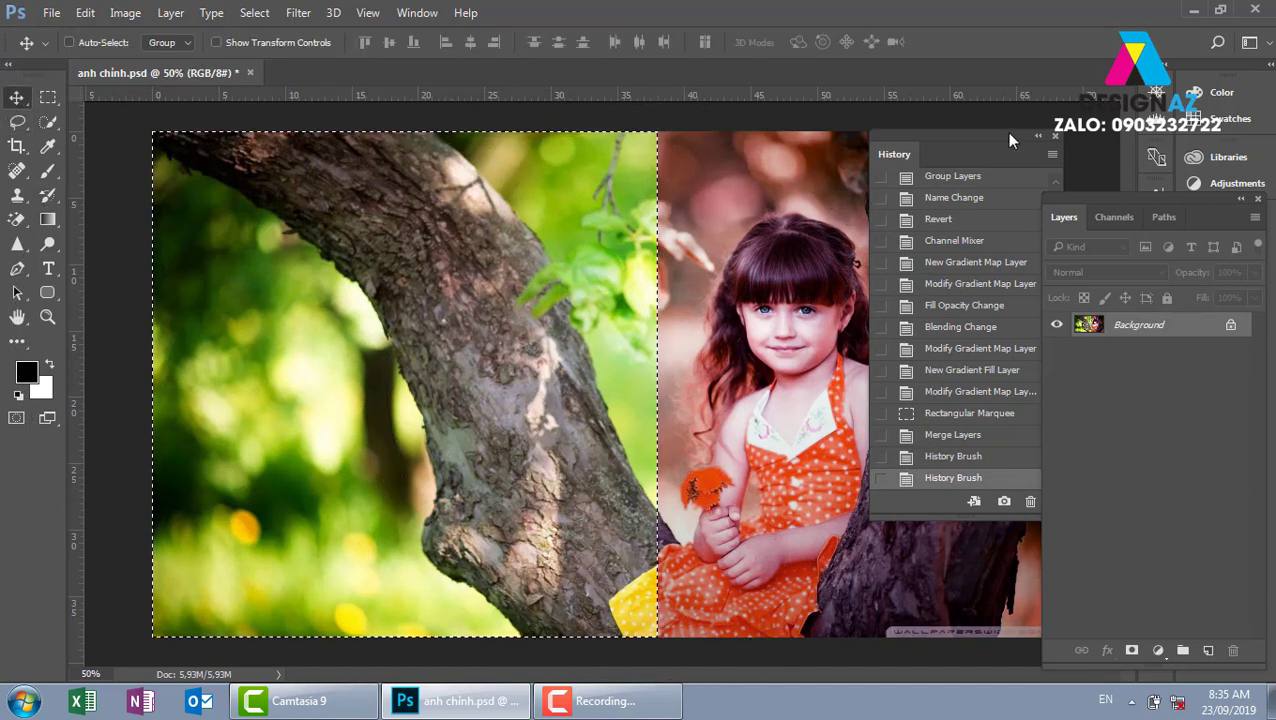
mouse_move(1010, 140)
left_mouse_down()
mouse_move(393, 226)
mouse_move(882, 177)
left_mouse_up()
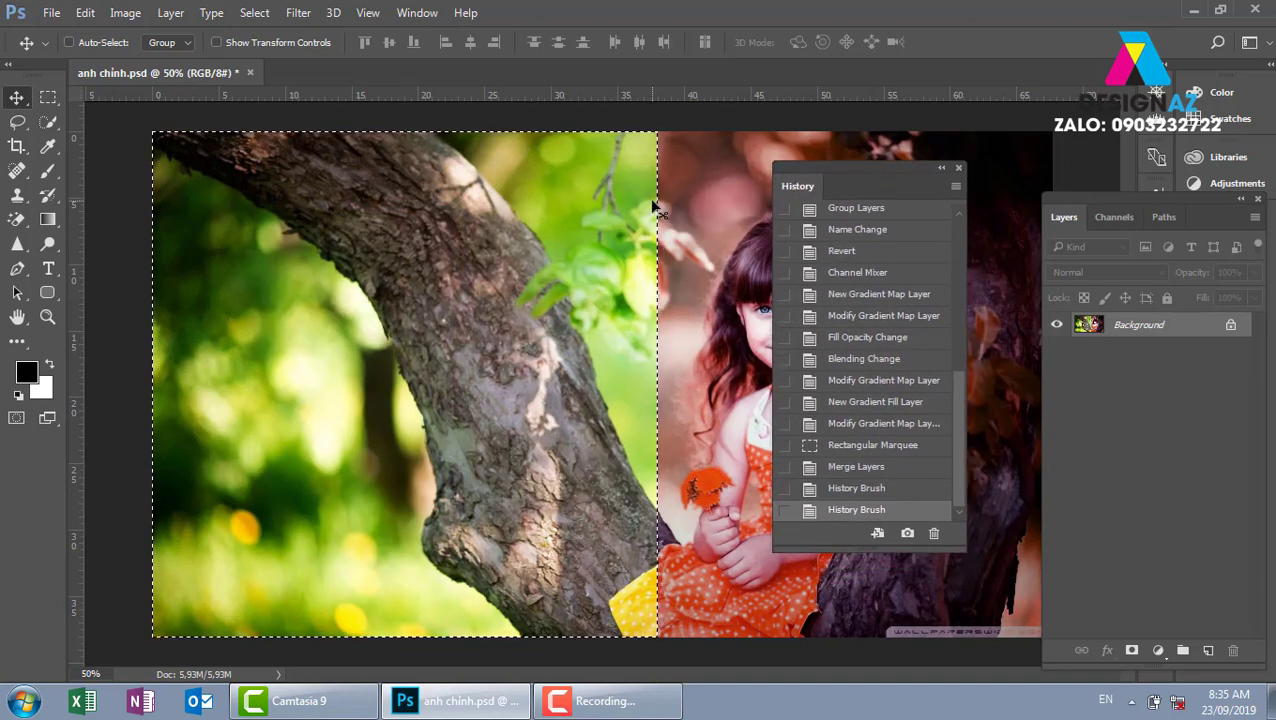
Step: Deselect and save the image as JPEG anh chinh 666.jpg at quality 12, then close History
key("ctrl+d")
key("ctrl+shift+s")
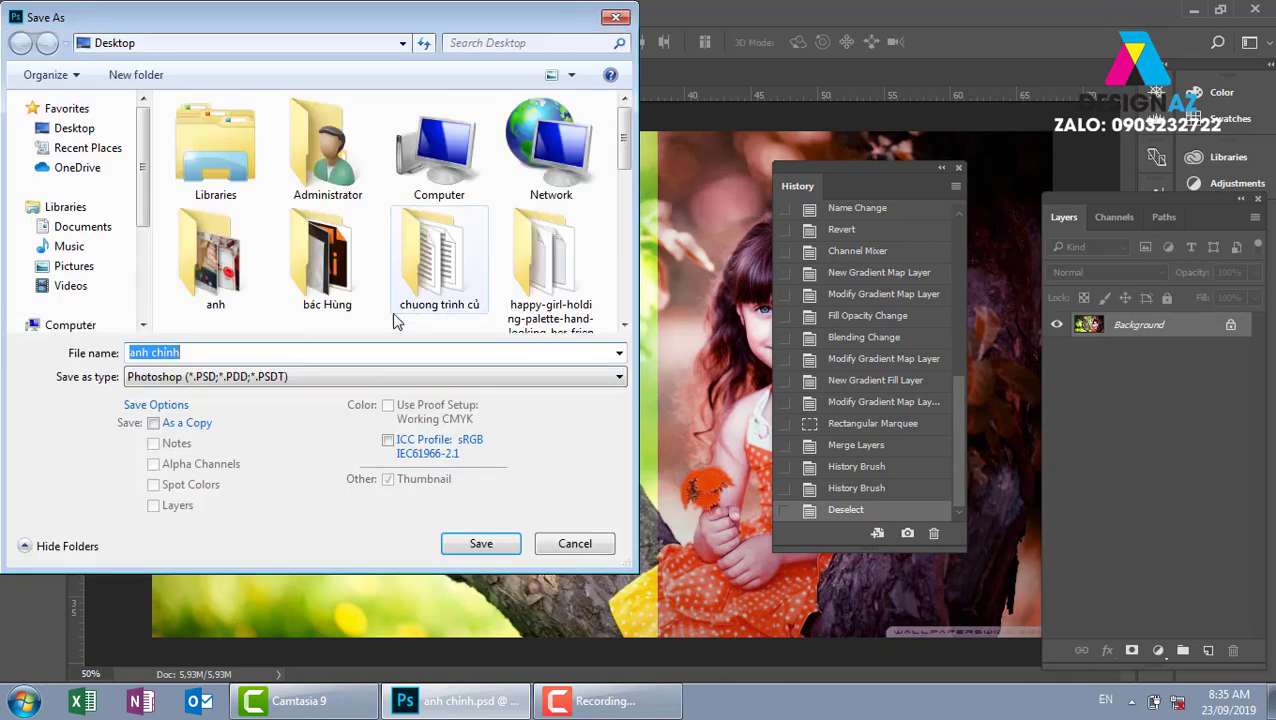
left_click(205, 352)
type("666")
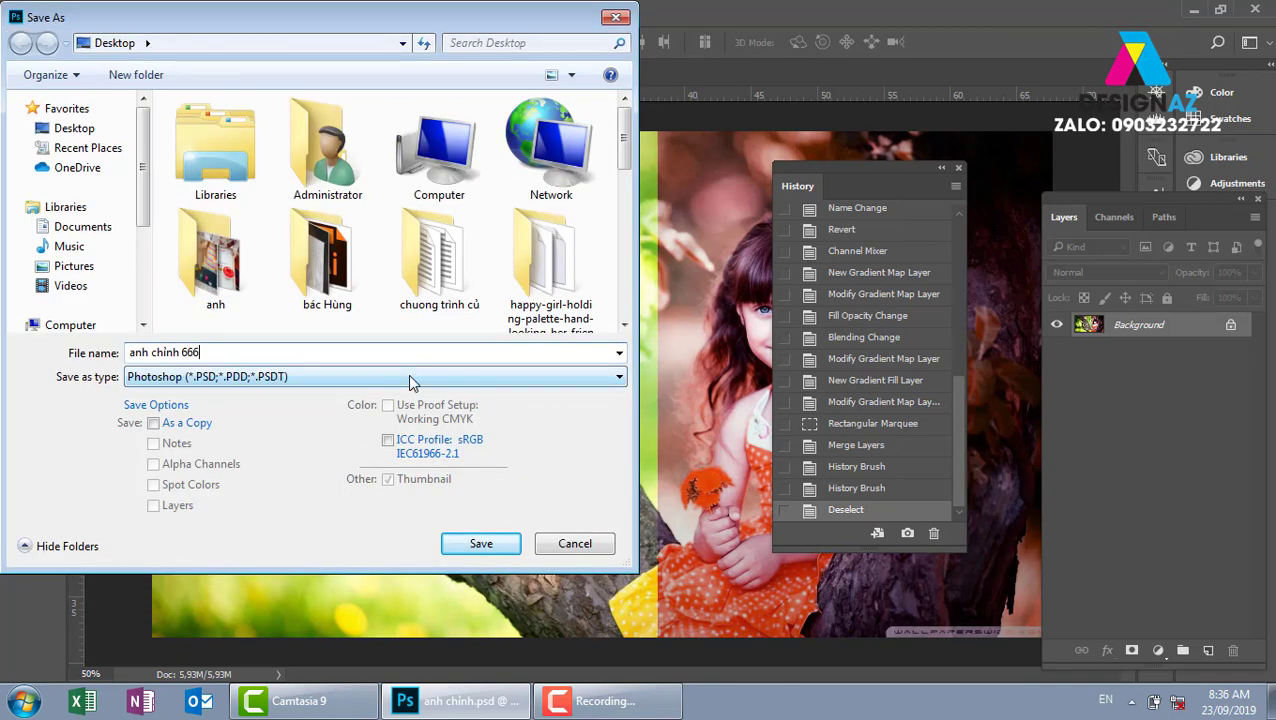
left_click(409, 376)
key("j")
left_click(409, 376)
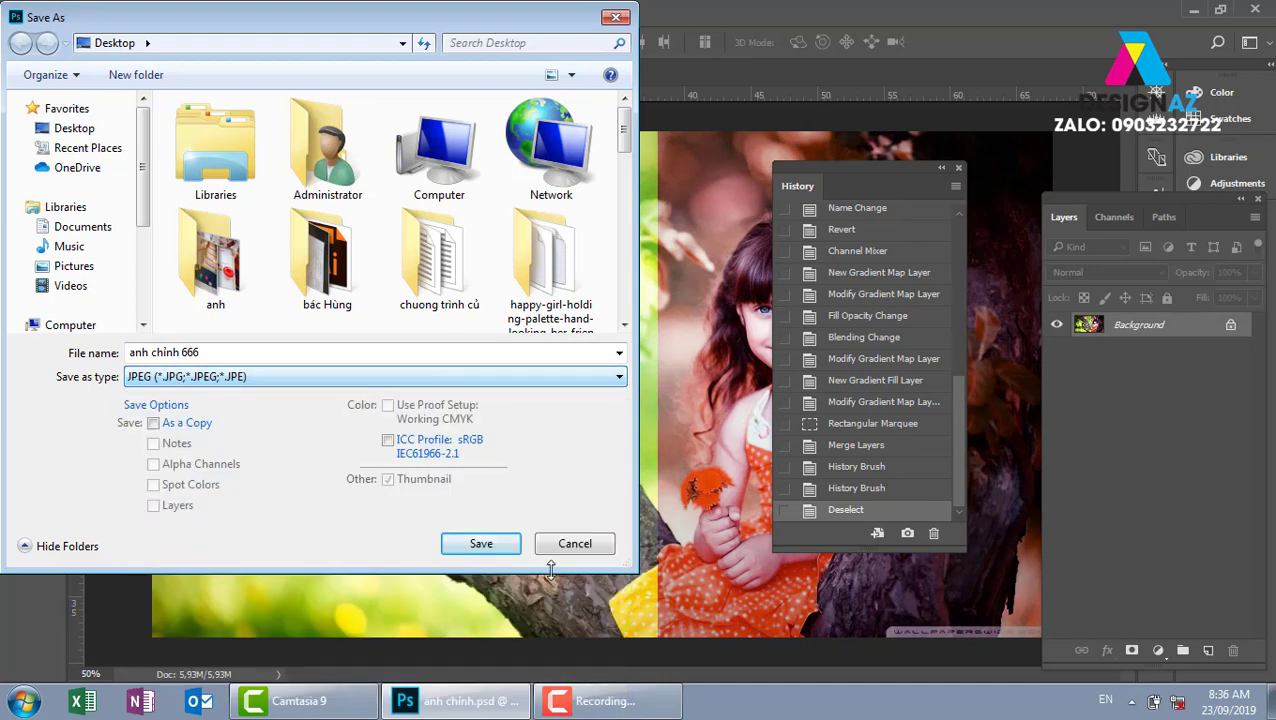
left_click(515, 549)
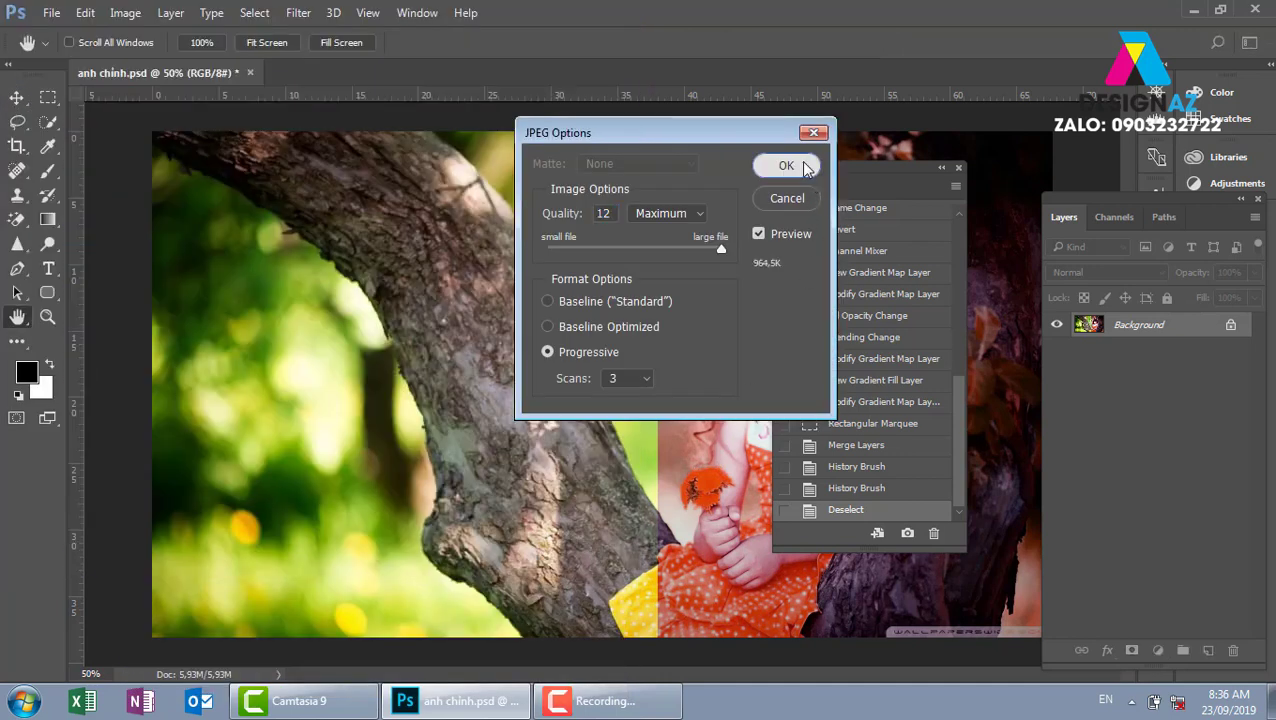
left_click(806, 168)
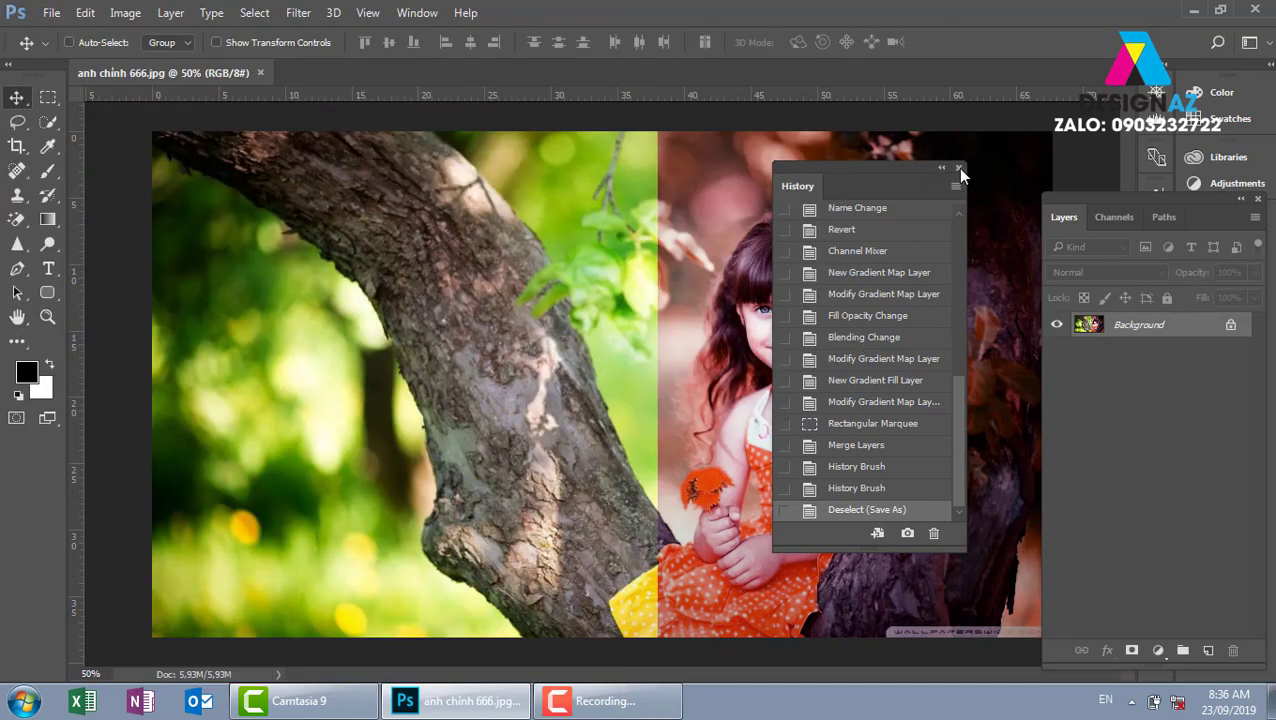
left_click(958, 167)
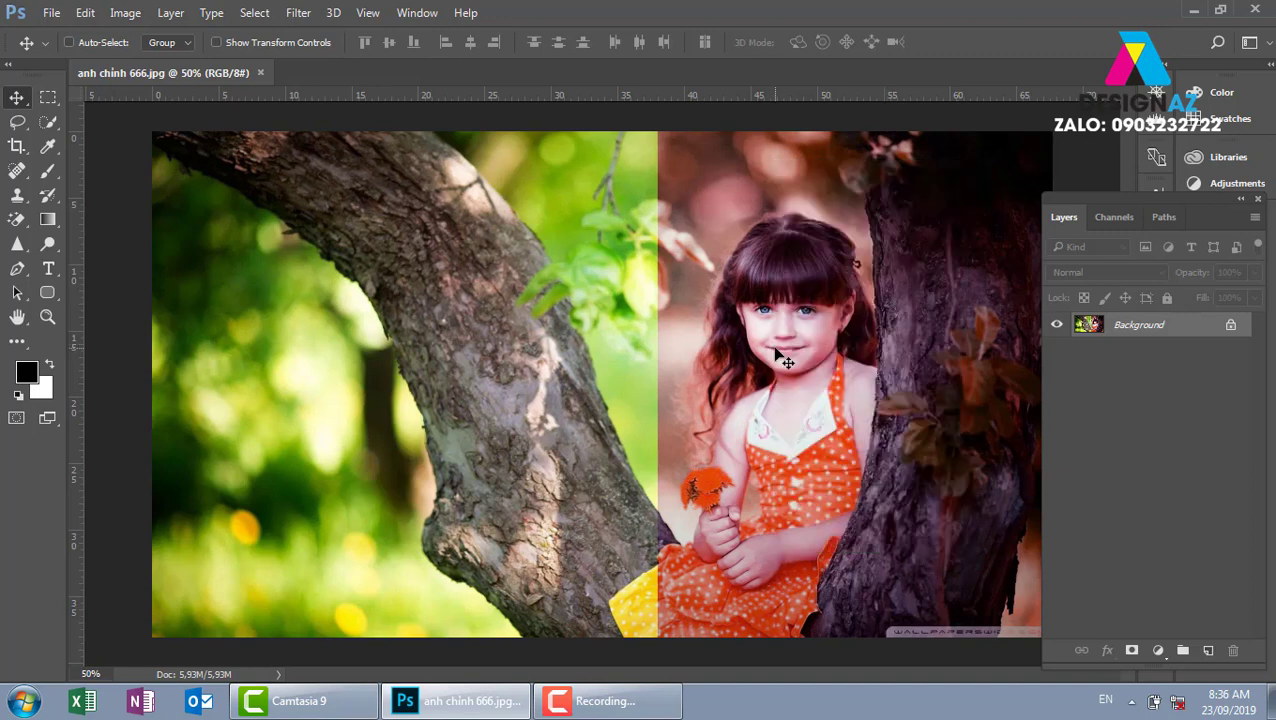
Step: Revert the photo to its original opened state using the top History snapshot
left_click(416, 14)
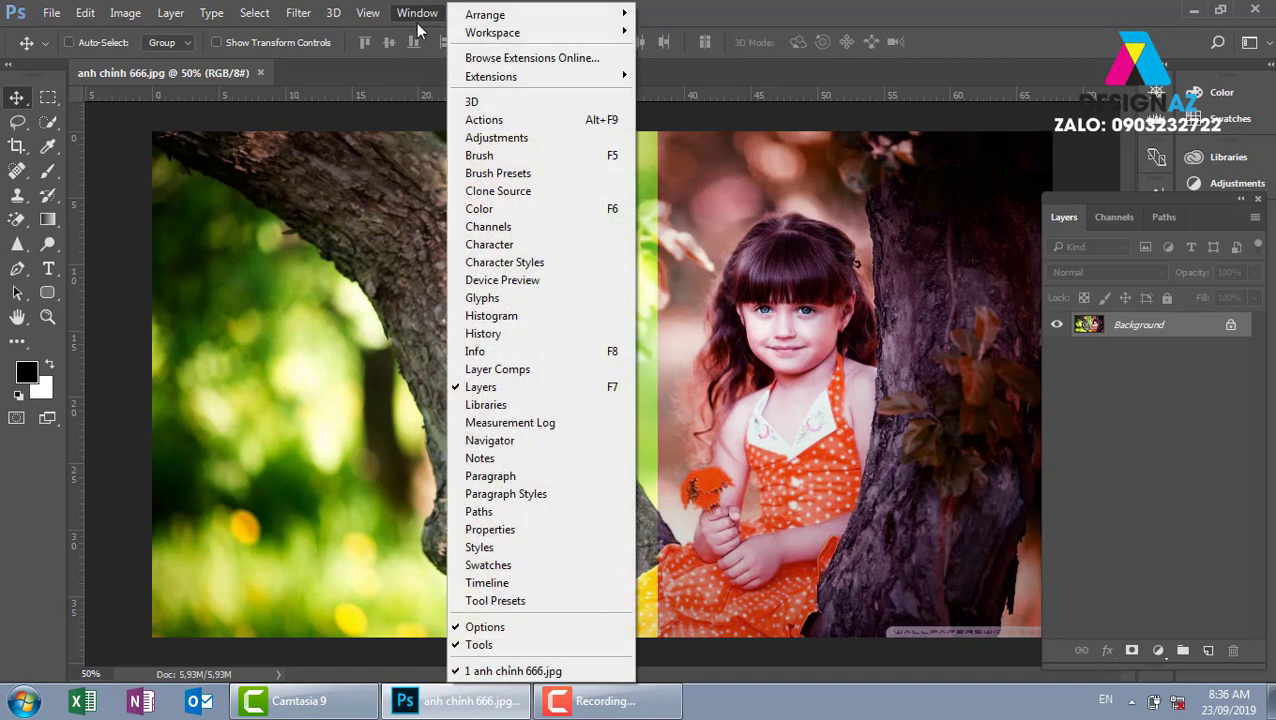
left_click(495, 334)
left_click_drag(958, 378, 970, 219)
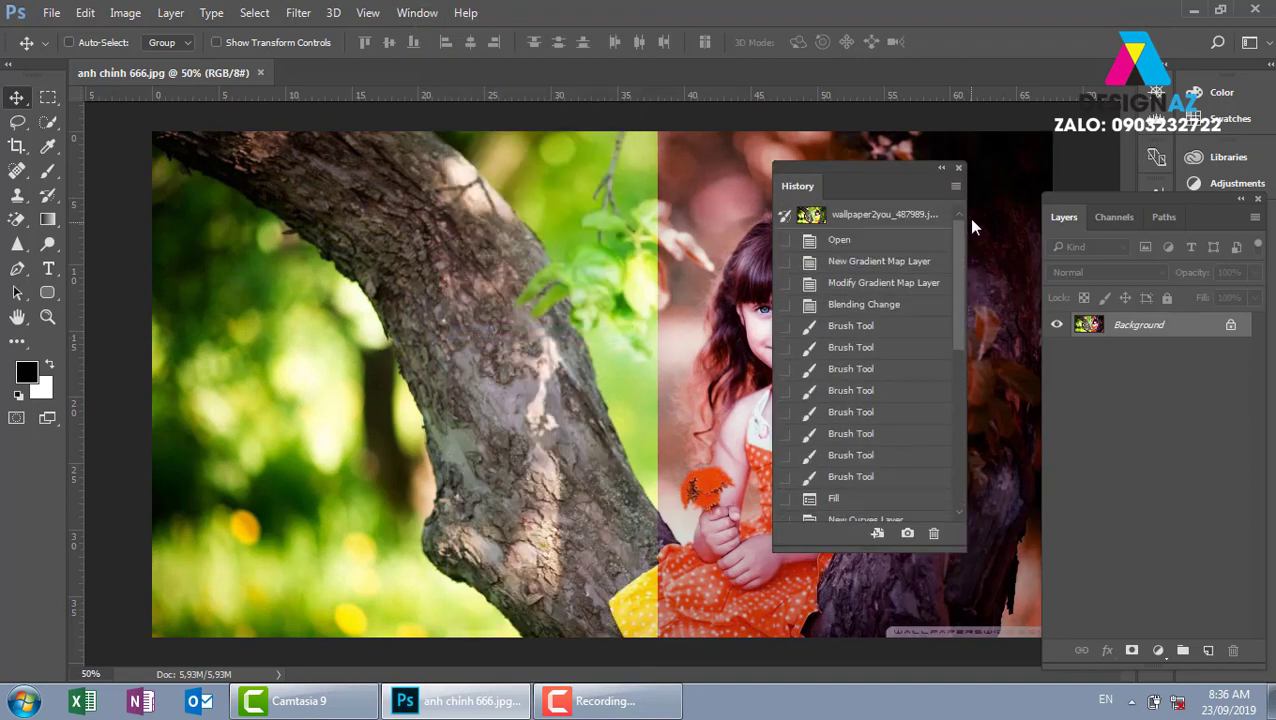
left_click(885, 222)
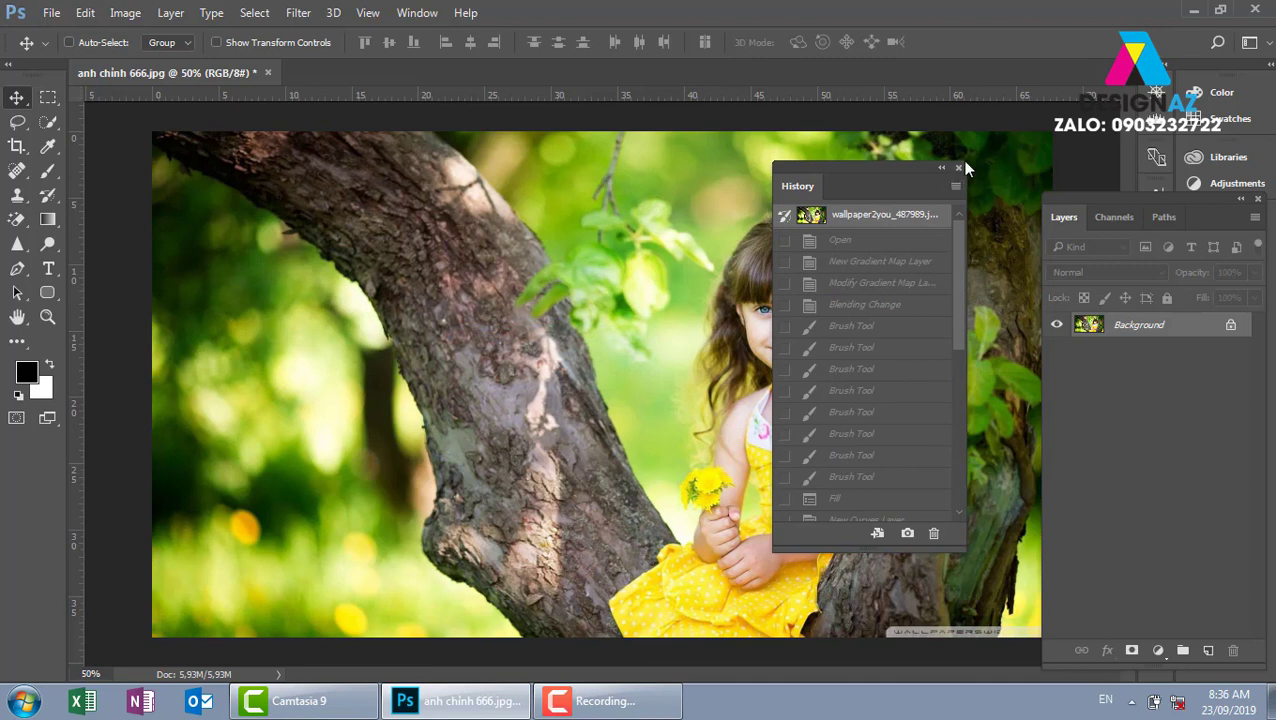
left_click(958, 167)
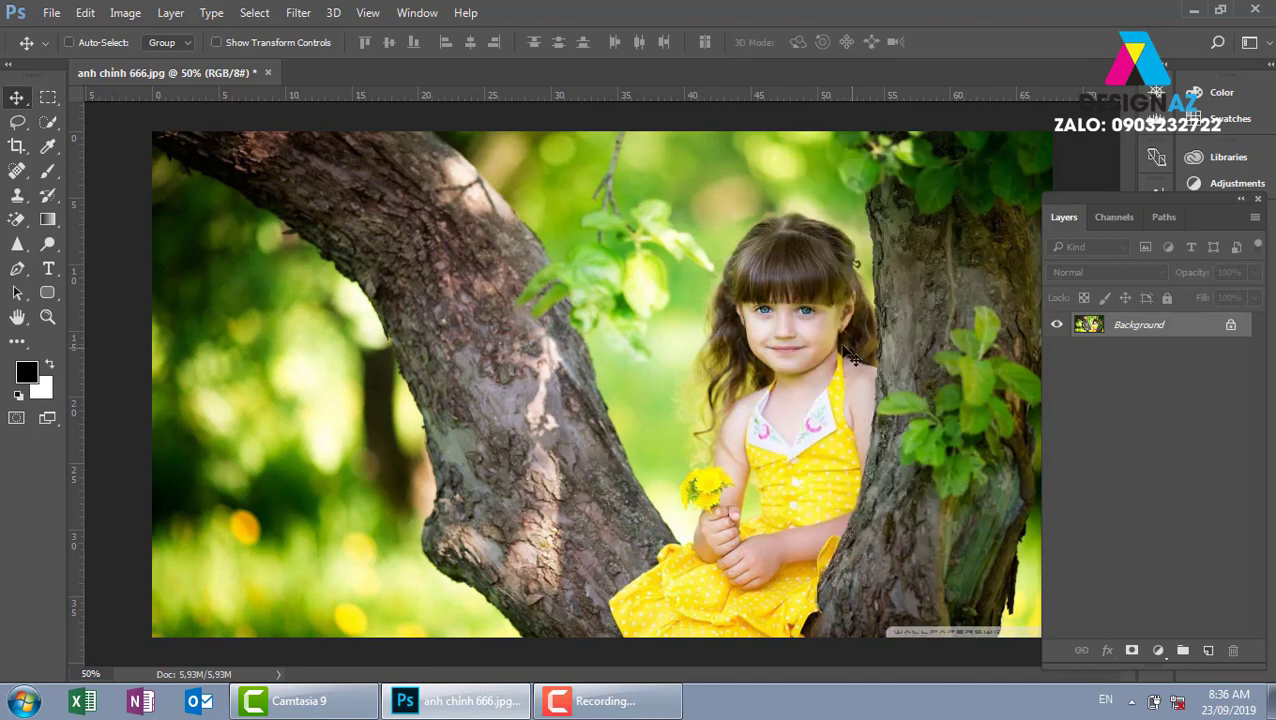
Step: Browse the Image Adjustments menu and close it without applying anything
left_click(127, 13)
mouse_move(154, 60)
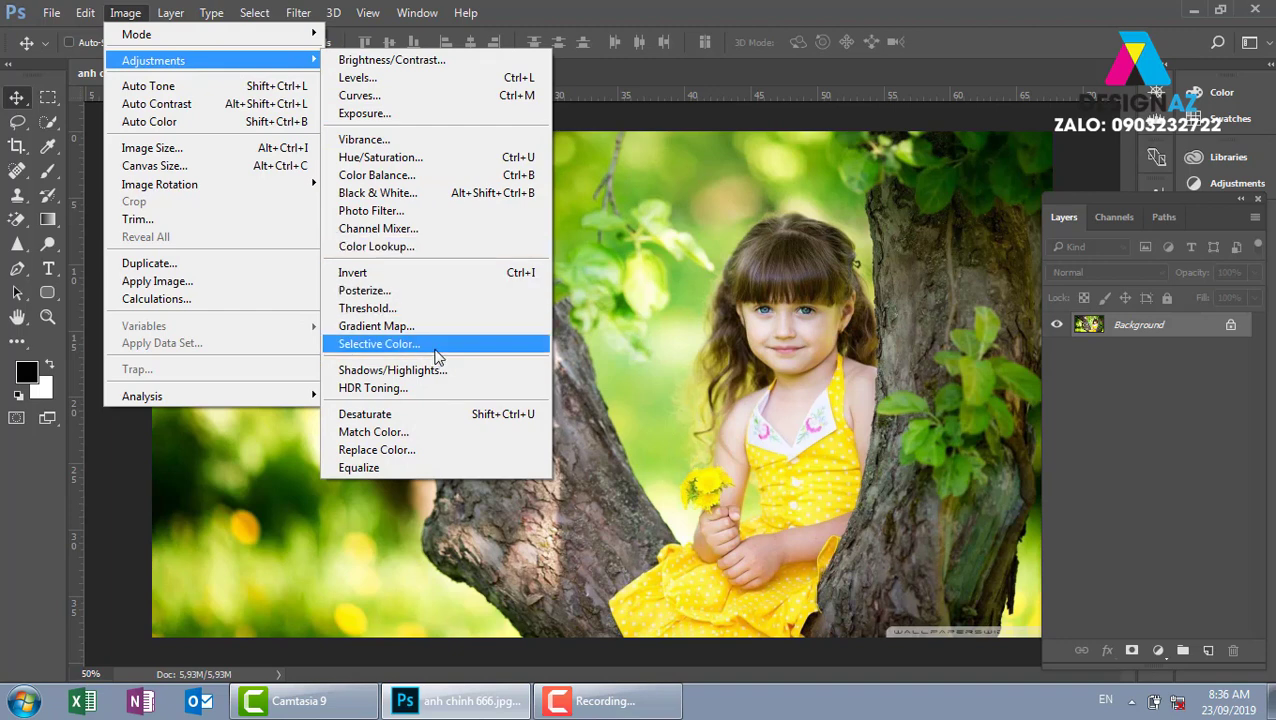
left_click(966, 50)
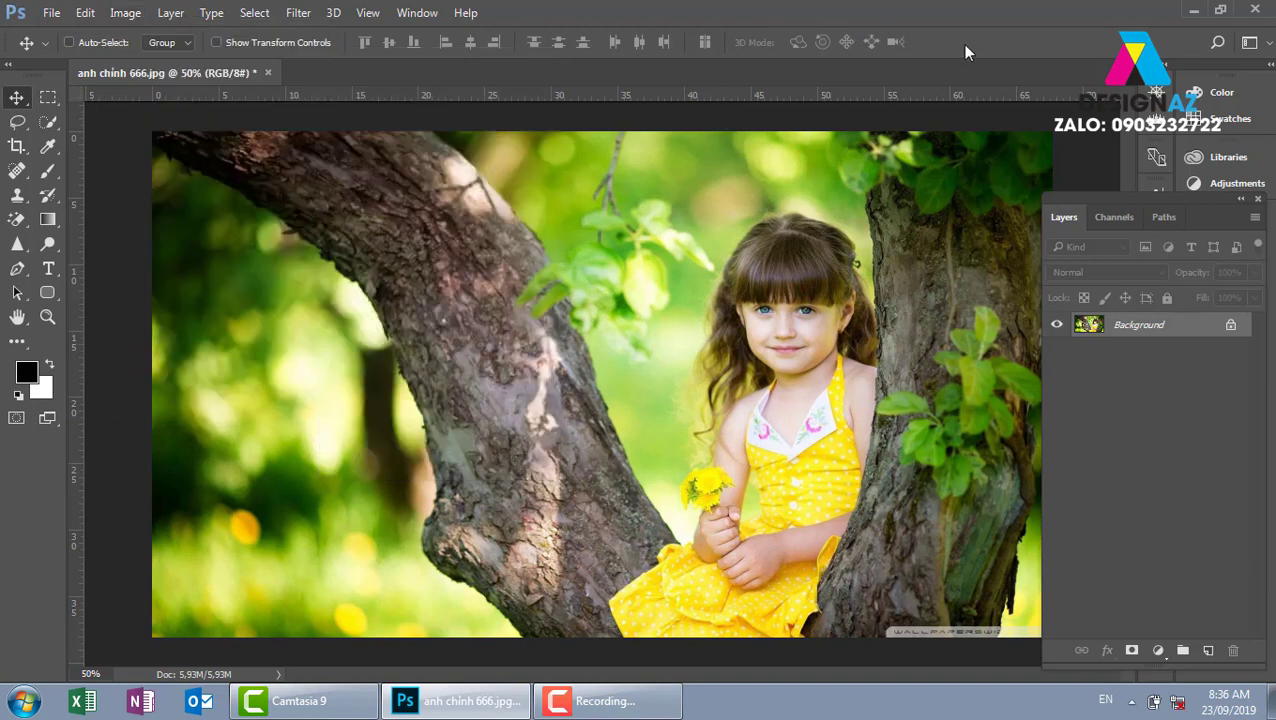
key("ctrl+o")
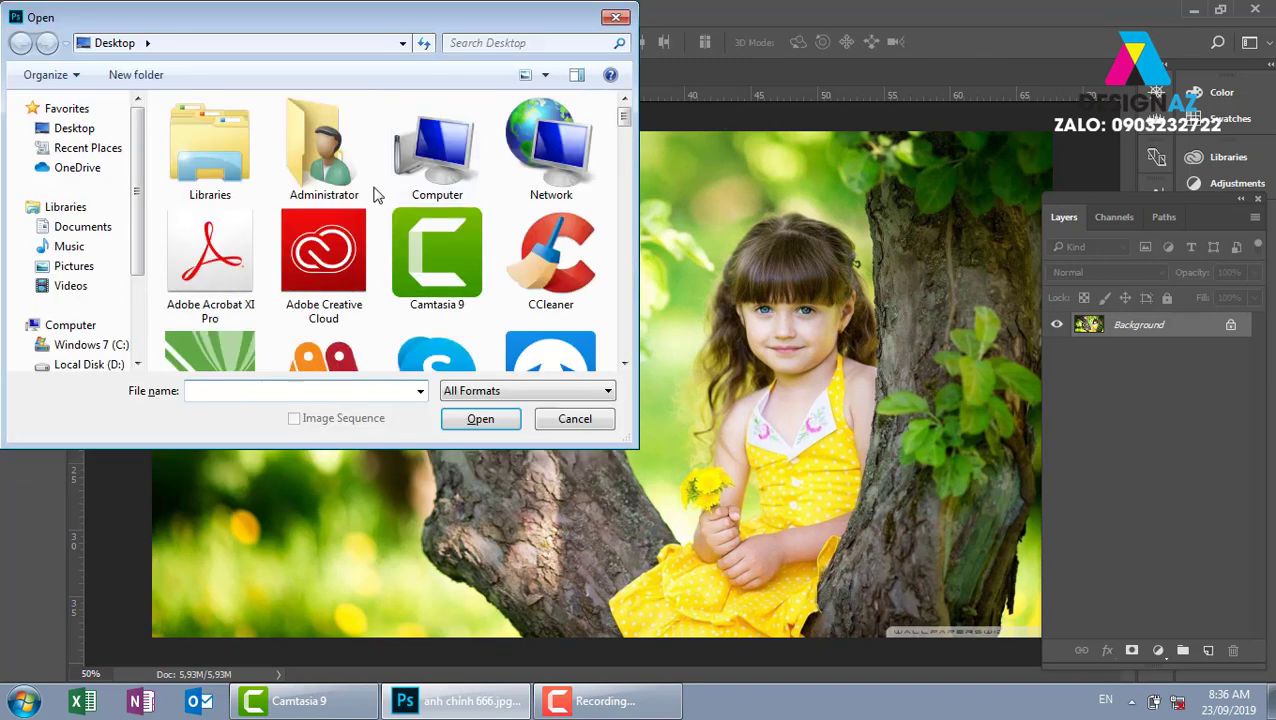
Step: Open the RGB diagram image from the deckstop folder on Local Disk (D:)
double_click(431, 161)
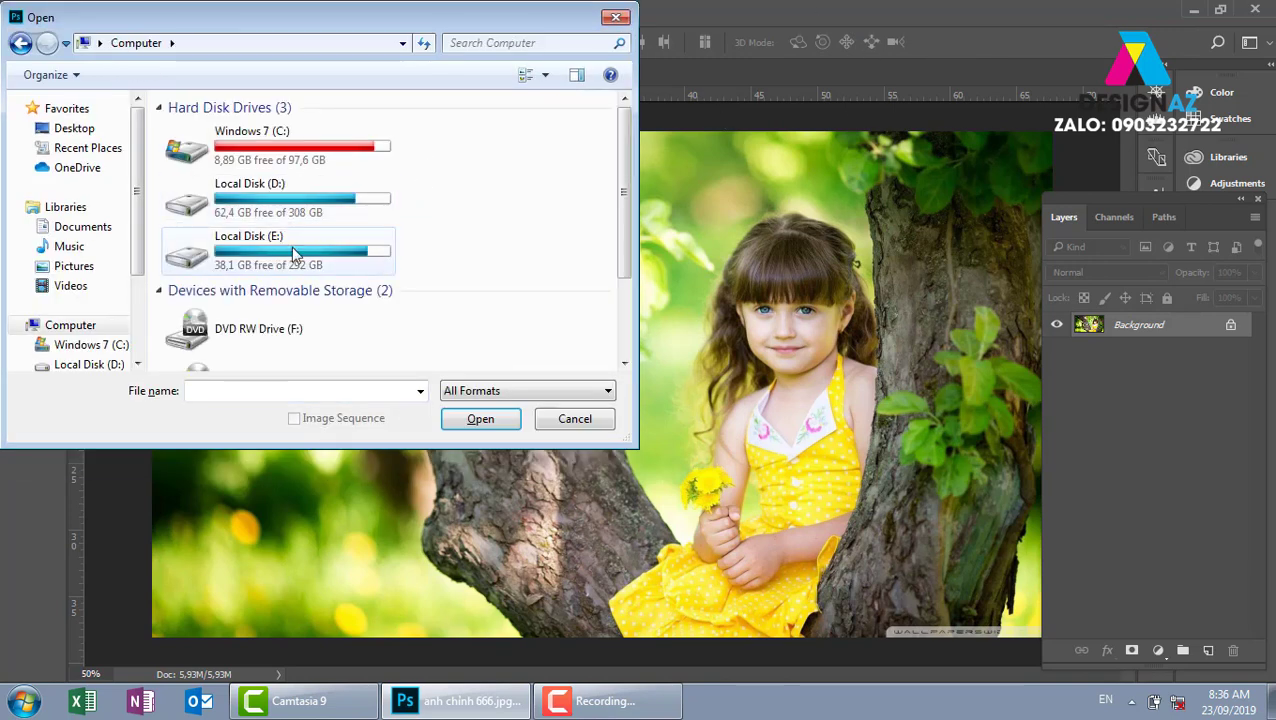
double_click(323, 205)
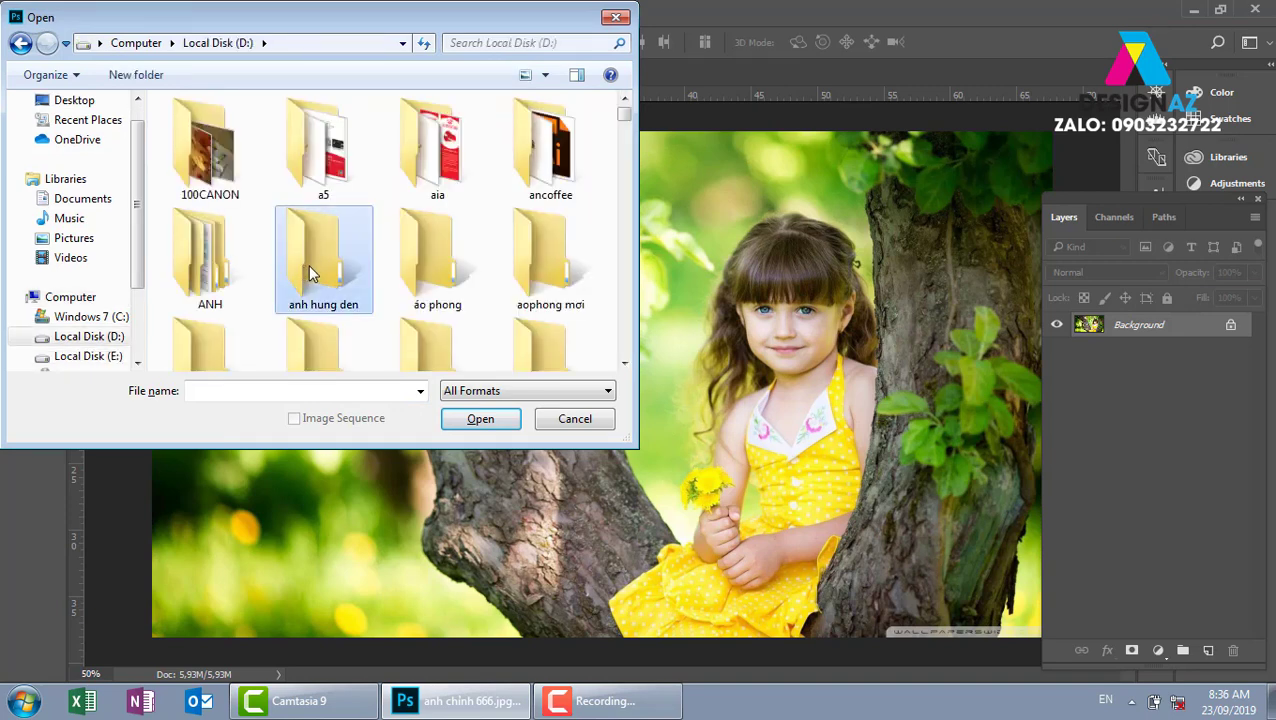
scroll(380, 250, "down", 3)
double_click(430, 160)
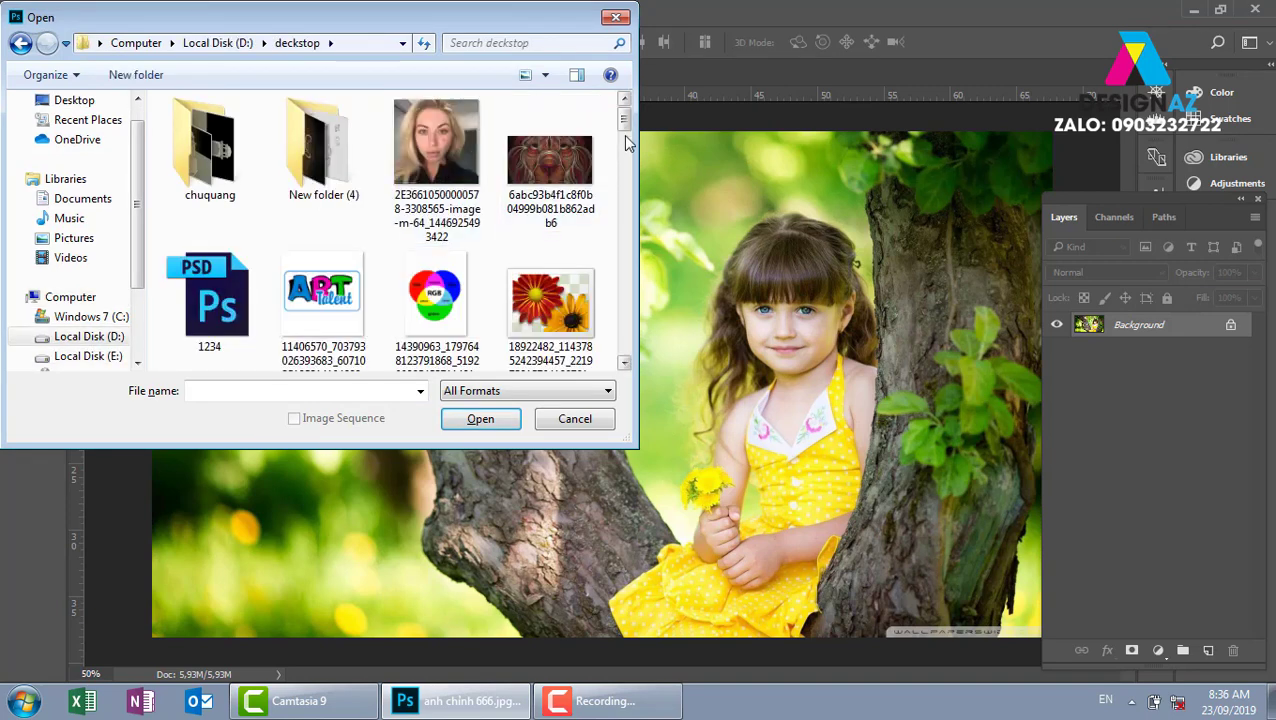
left_click(455, 300)
left_click(478, 421)
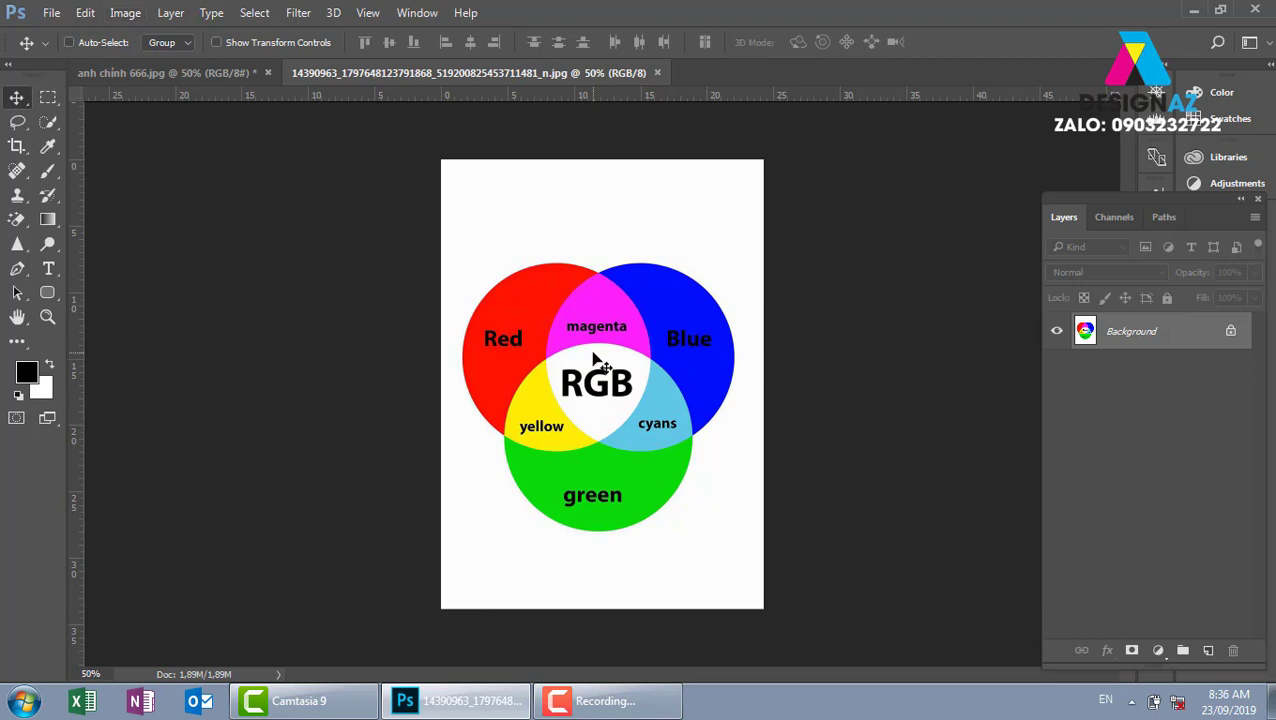
Step: Launch Image > Adjustments > Selective Color and move its dialog off the diagram
left_click(125, 12)
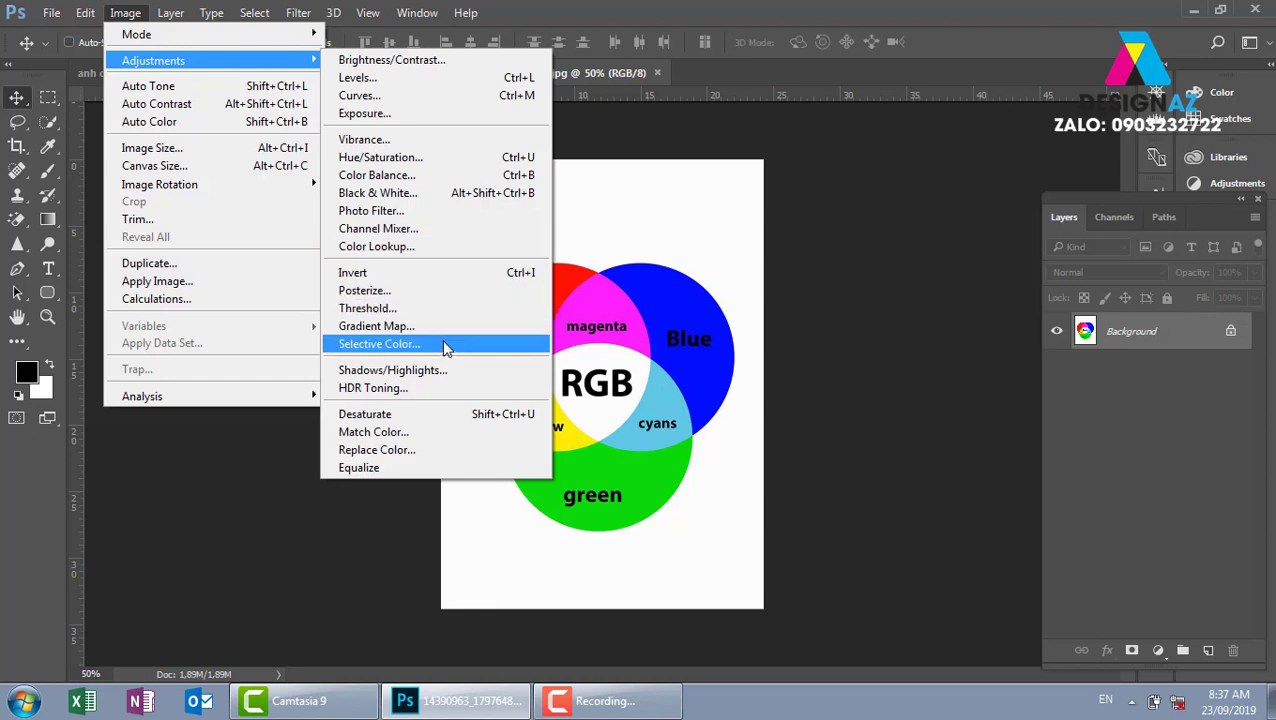
left_click(446, 347)
mouse_move(902, 181)
left_mouse_down()
mouse_move(976, 176)
mouse_move(957, 174)
left_mouse_up()
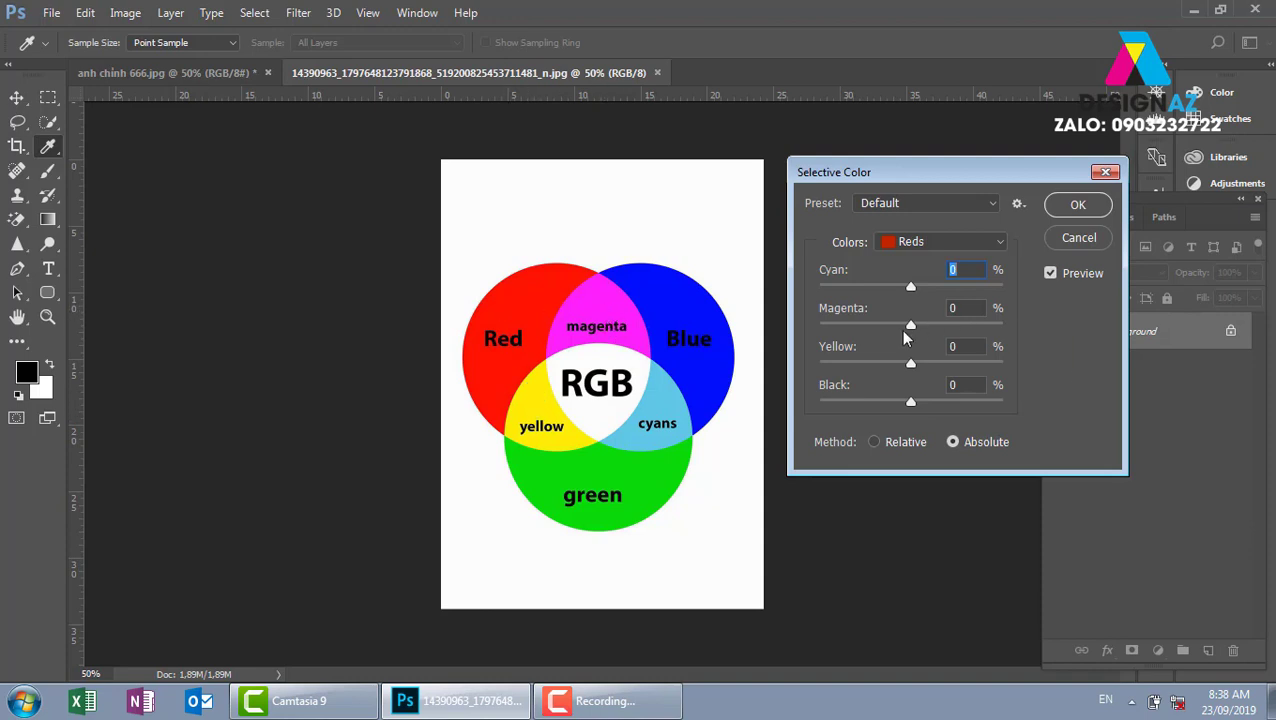
left_click_drag(910, 325, 819, 325)
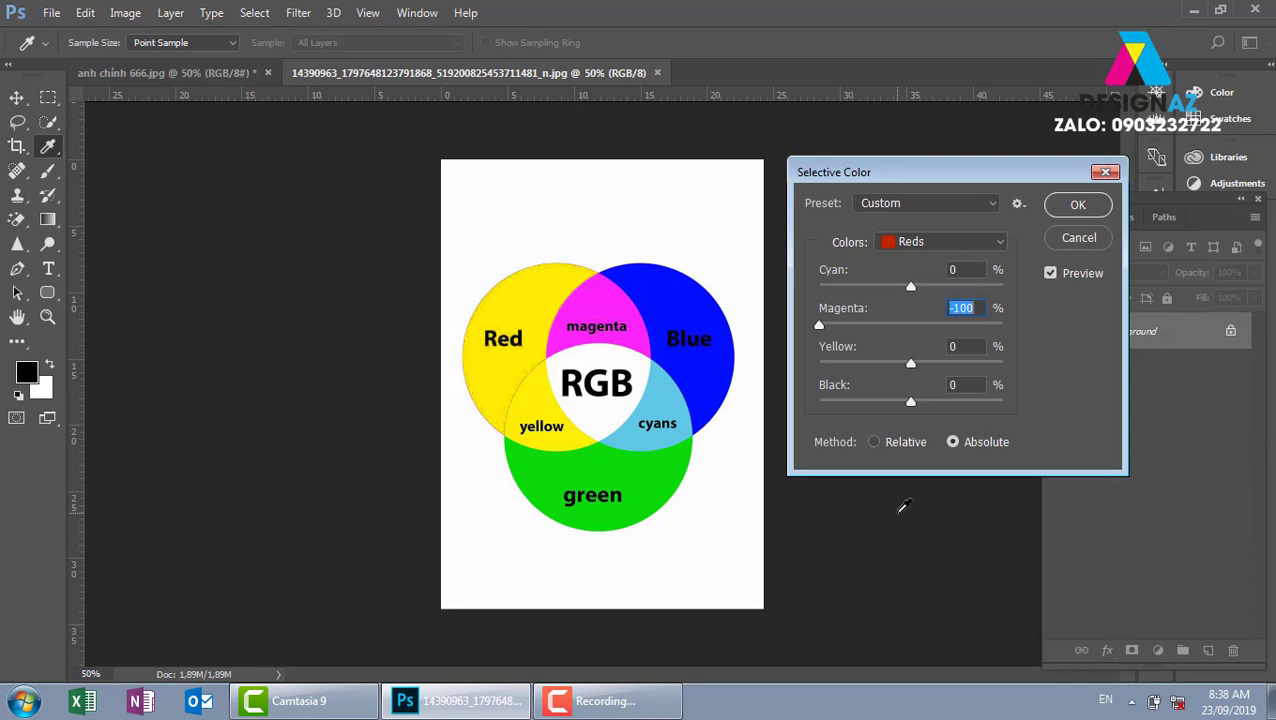
key("alt")
left_click(1078, 240, "alt")
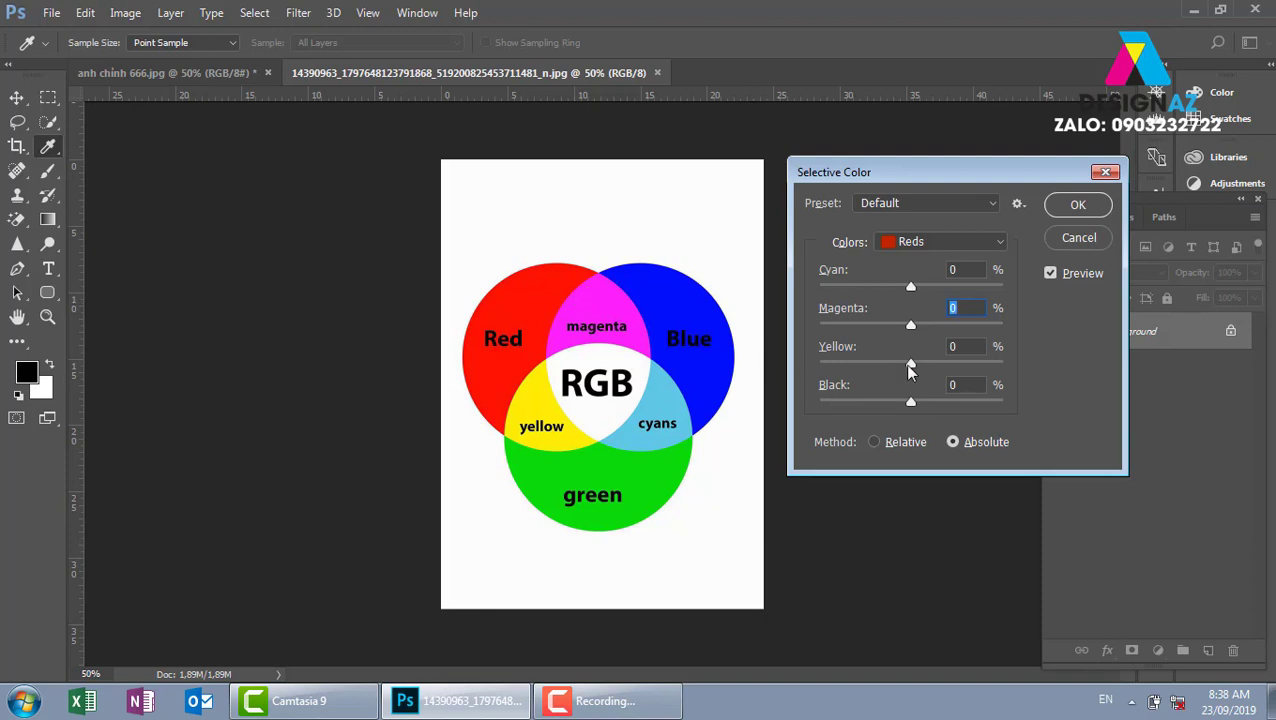
left_click_drag(910, 364, 770, 372)
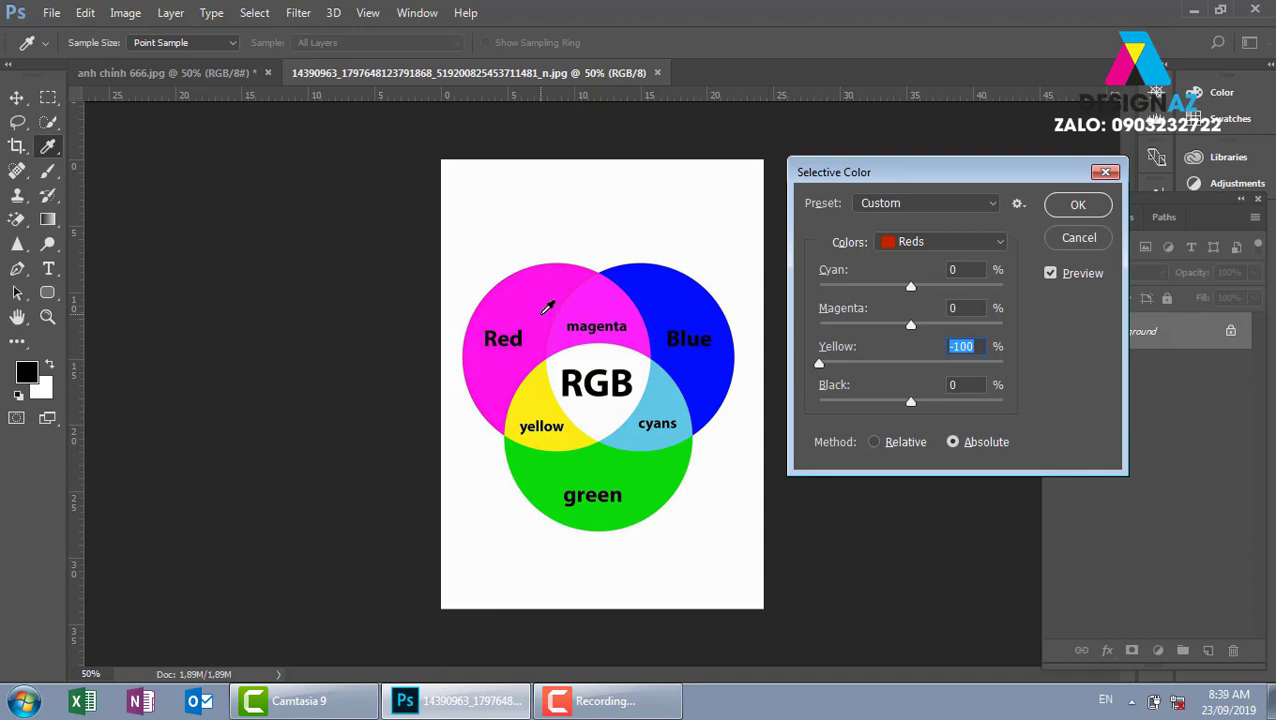
left_click(1079, 237, "alt")
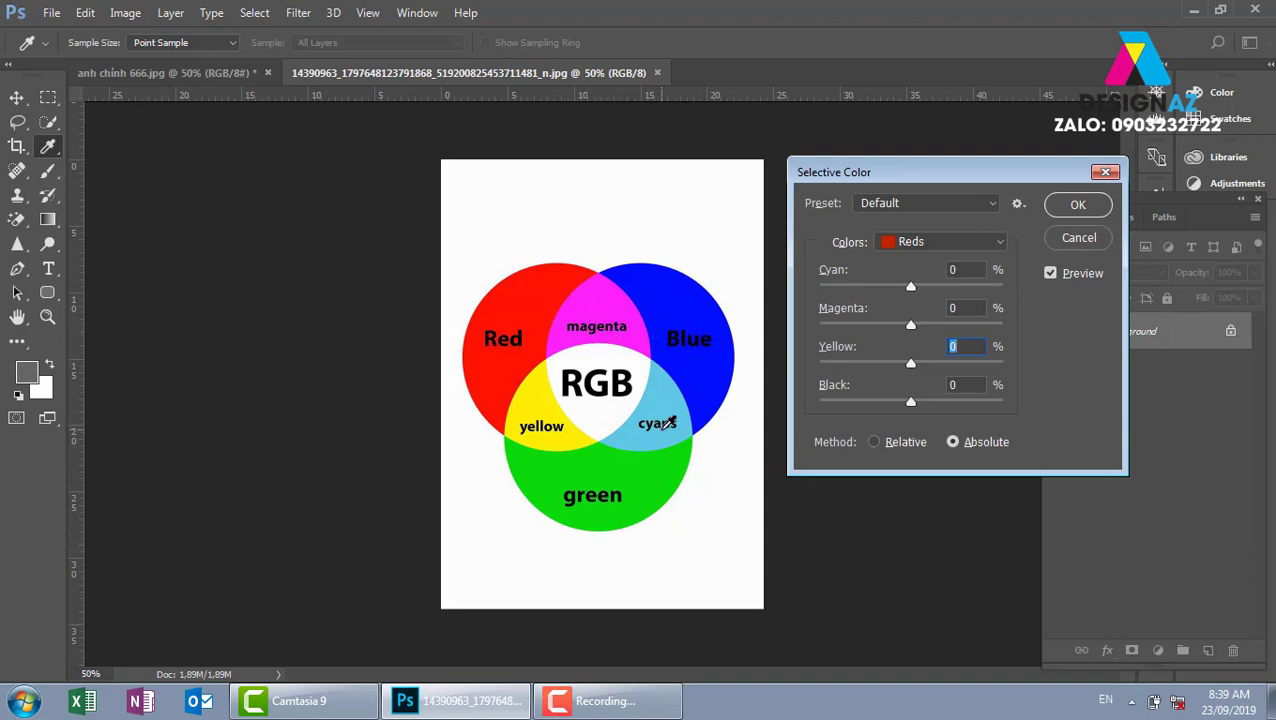
Step: Target Blues, drag Magenta to -100 to see blue turn cyan, then reset it to 0
left_click(946, 239)
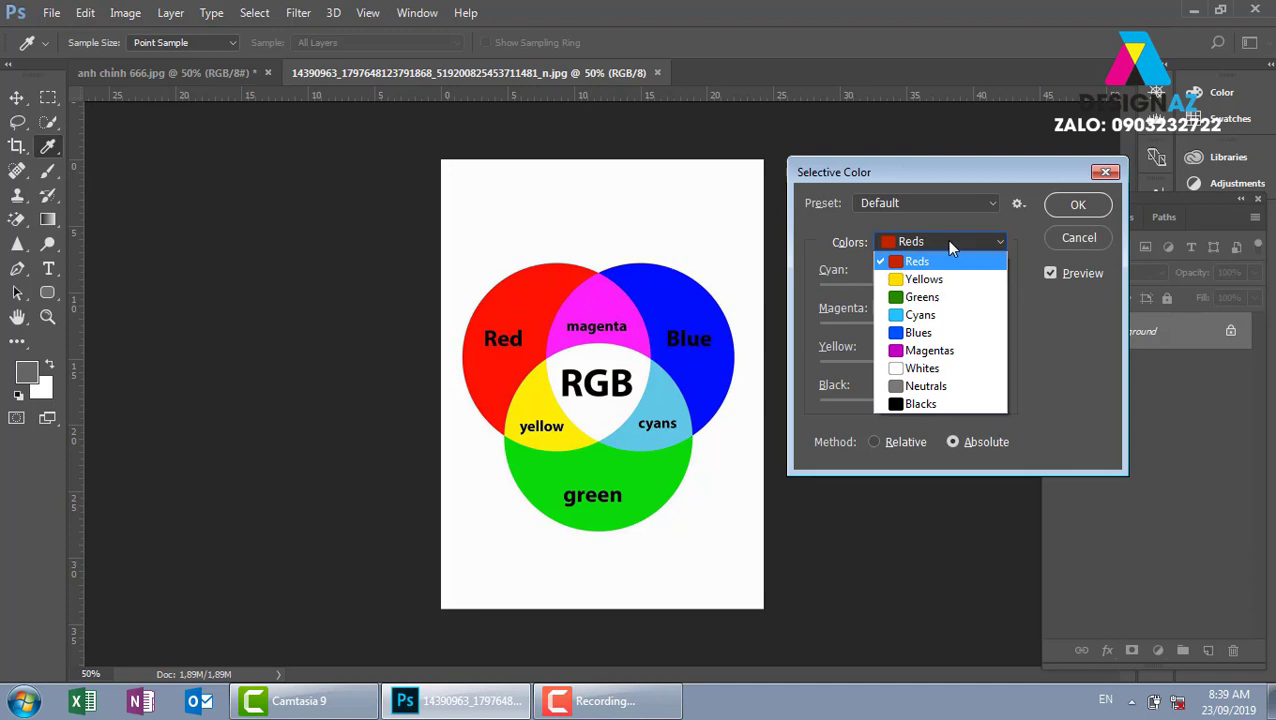
left_click(920, 331)
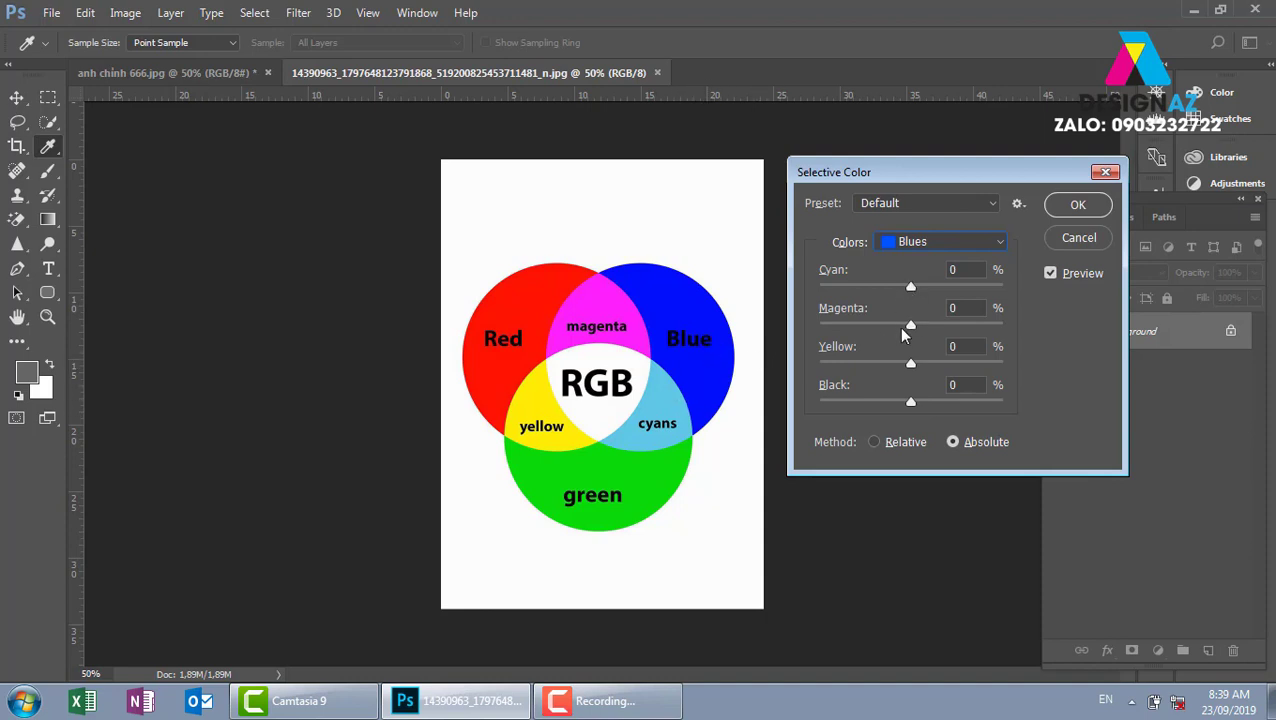
left_click_drag(903, 334, 817, 325)
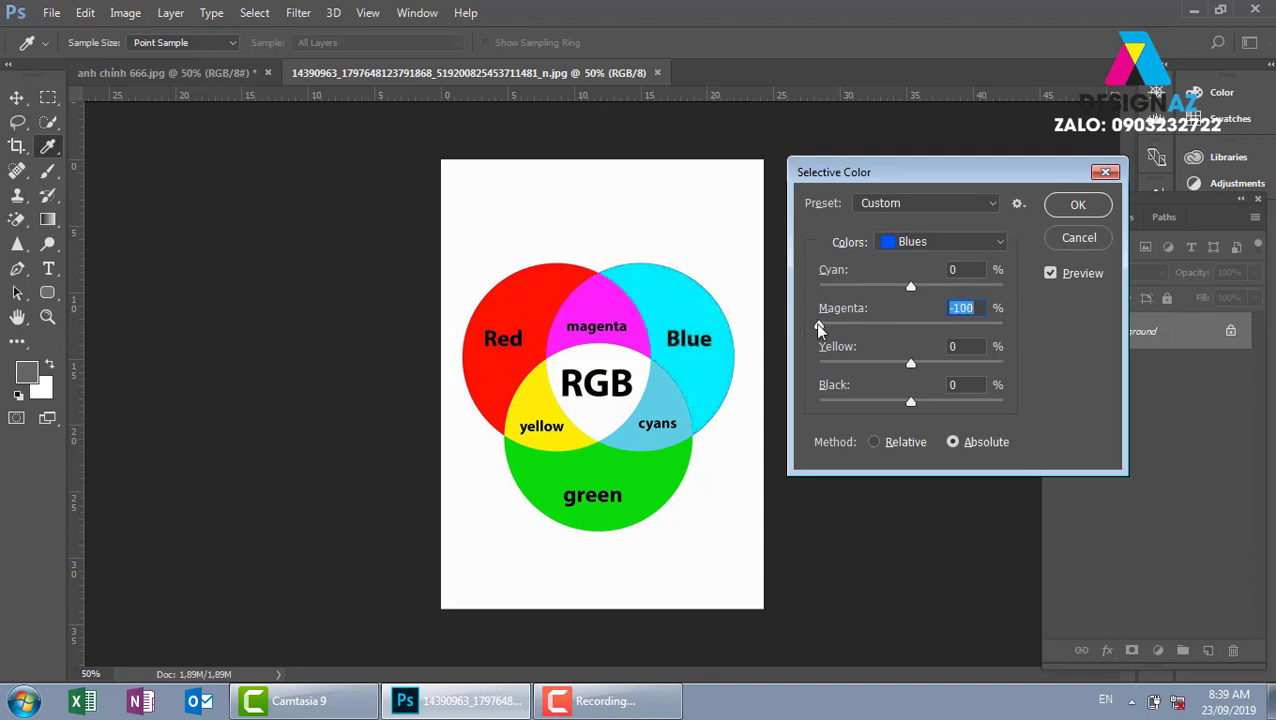
left_click_drag(818, 328, 908, 327)
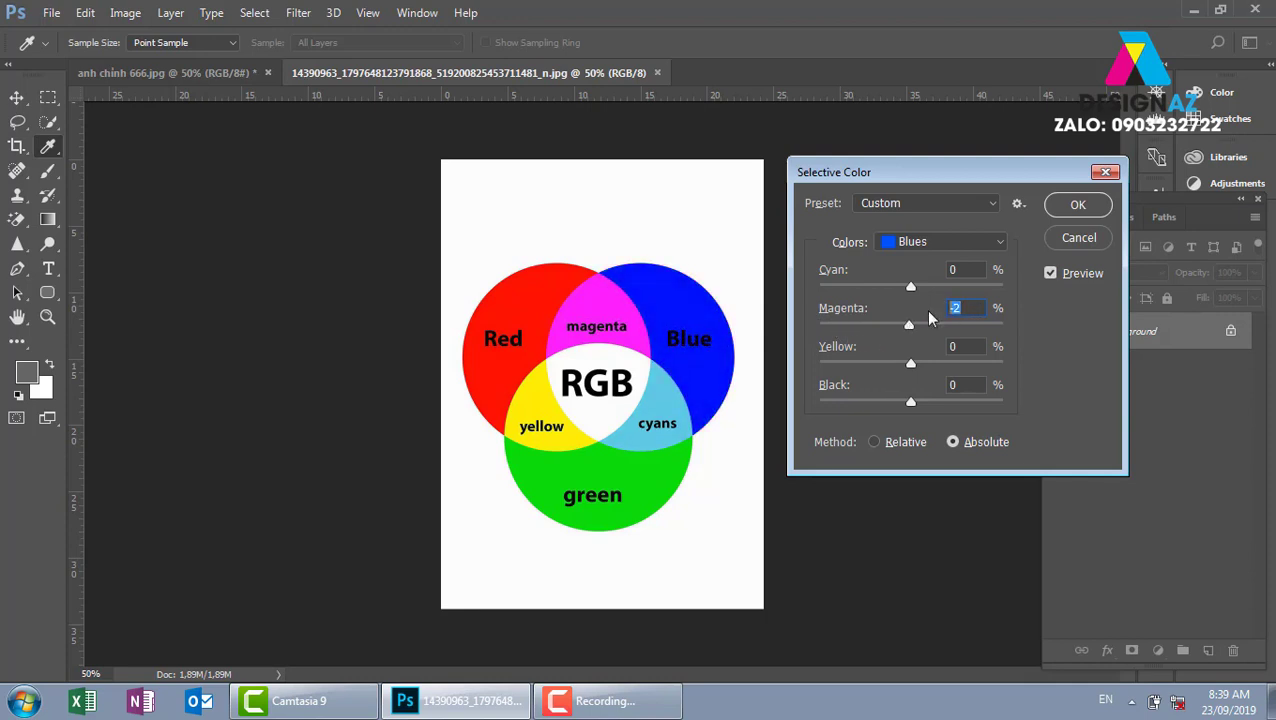
type("0")
Step: Strip Cyan from Blues to see blue turn magenta, then restore most of it
left_click_drag(910, 287, 785, 293)
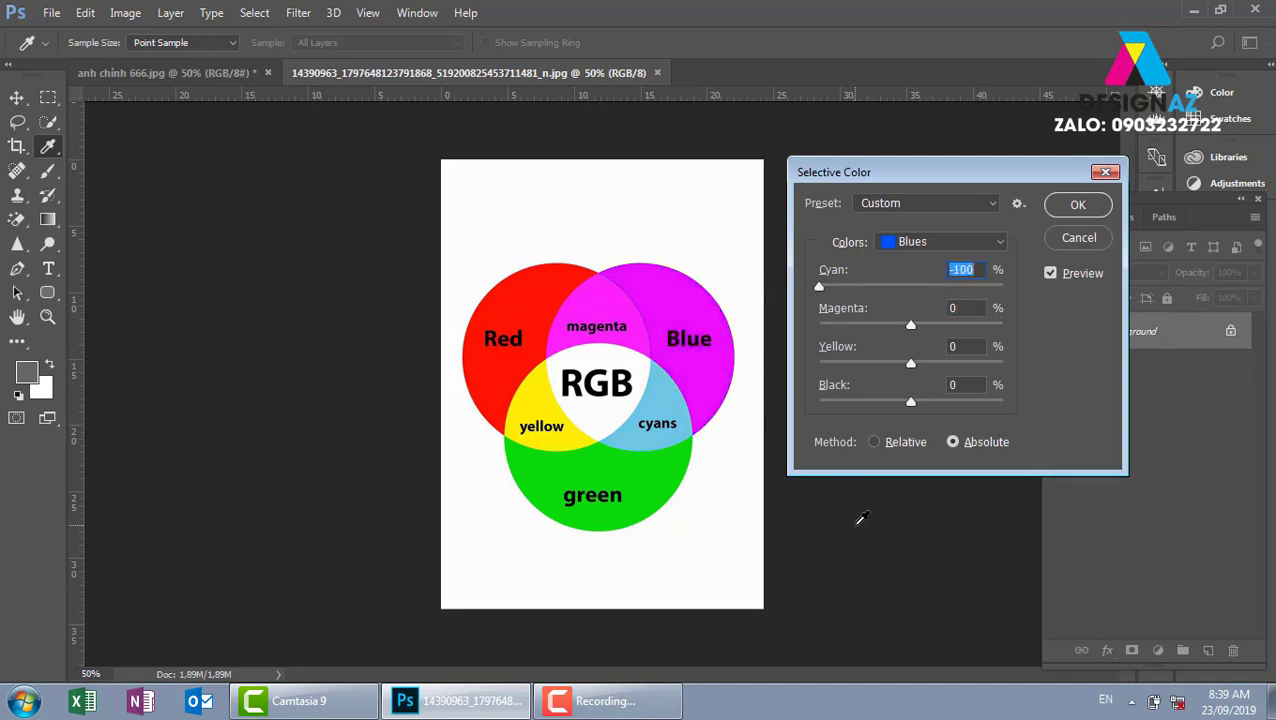
left_click_drag(819, 287, 906, 290)
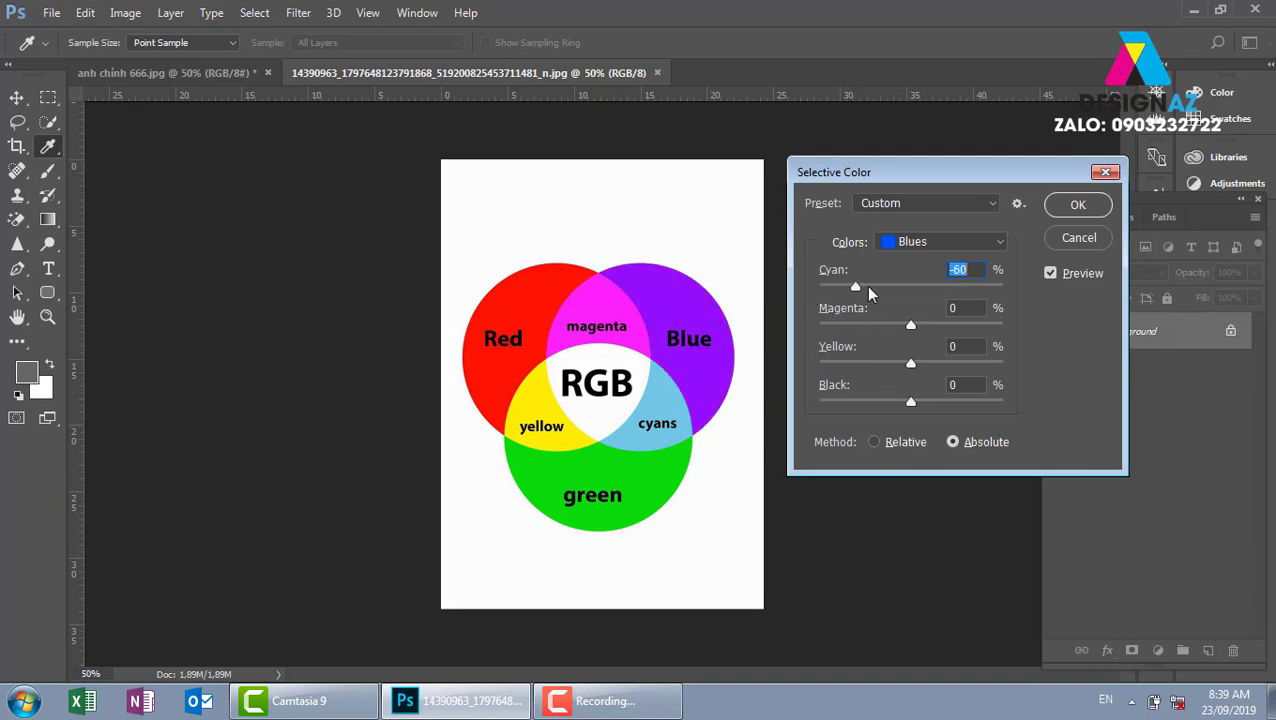
left_click(952, 244)
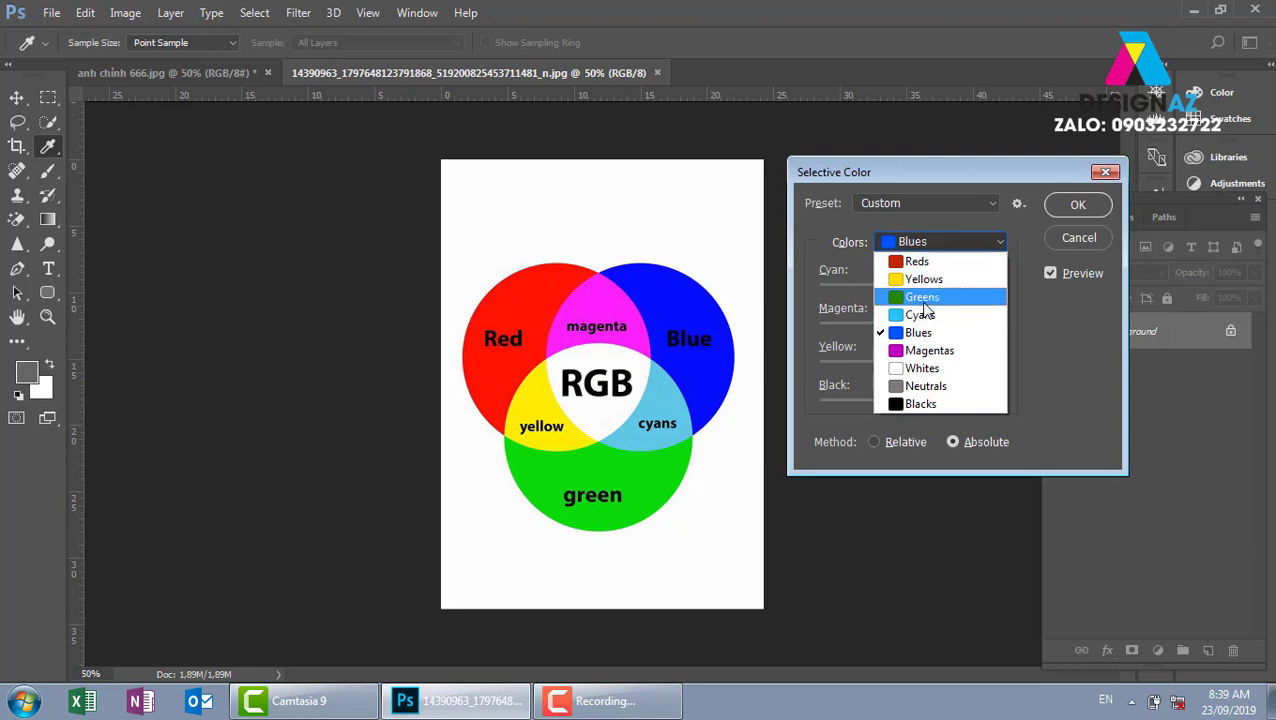
Step: Target Greens, test Yellow at -100, then reset Yellow to 0
left_click(925, 298)
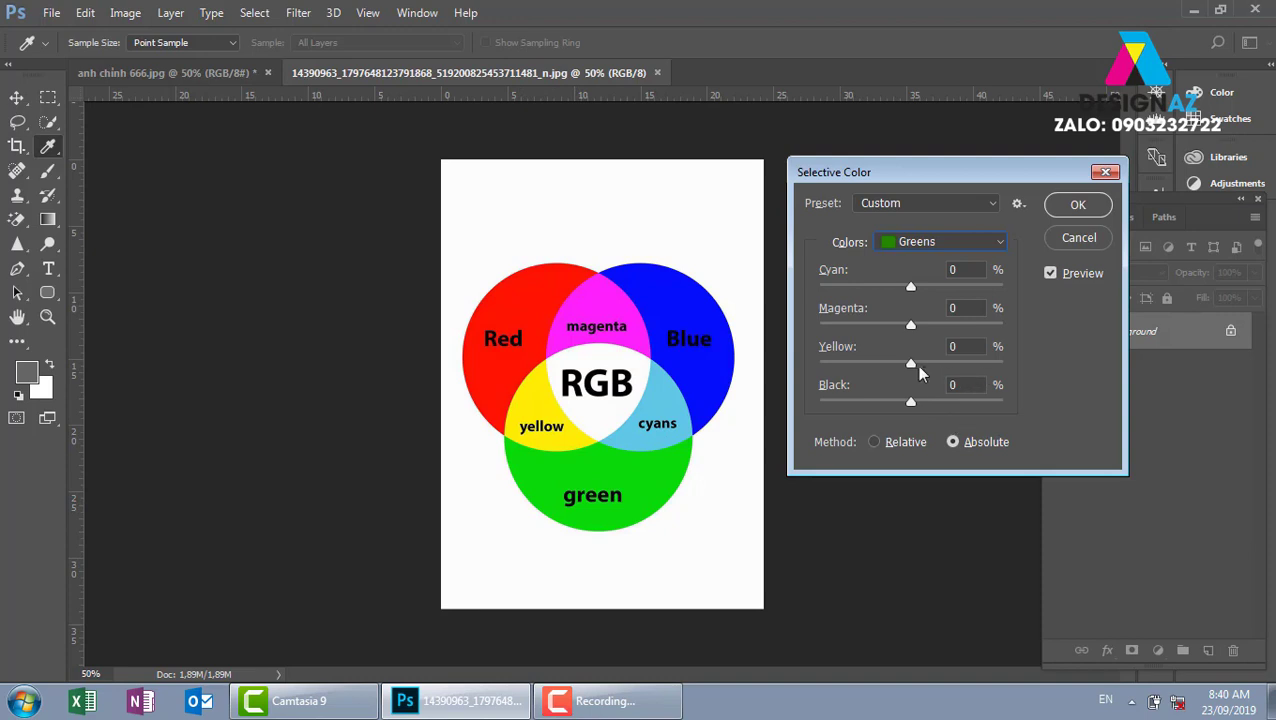
left_click_drag(907, 362, 766, 357)
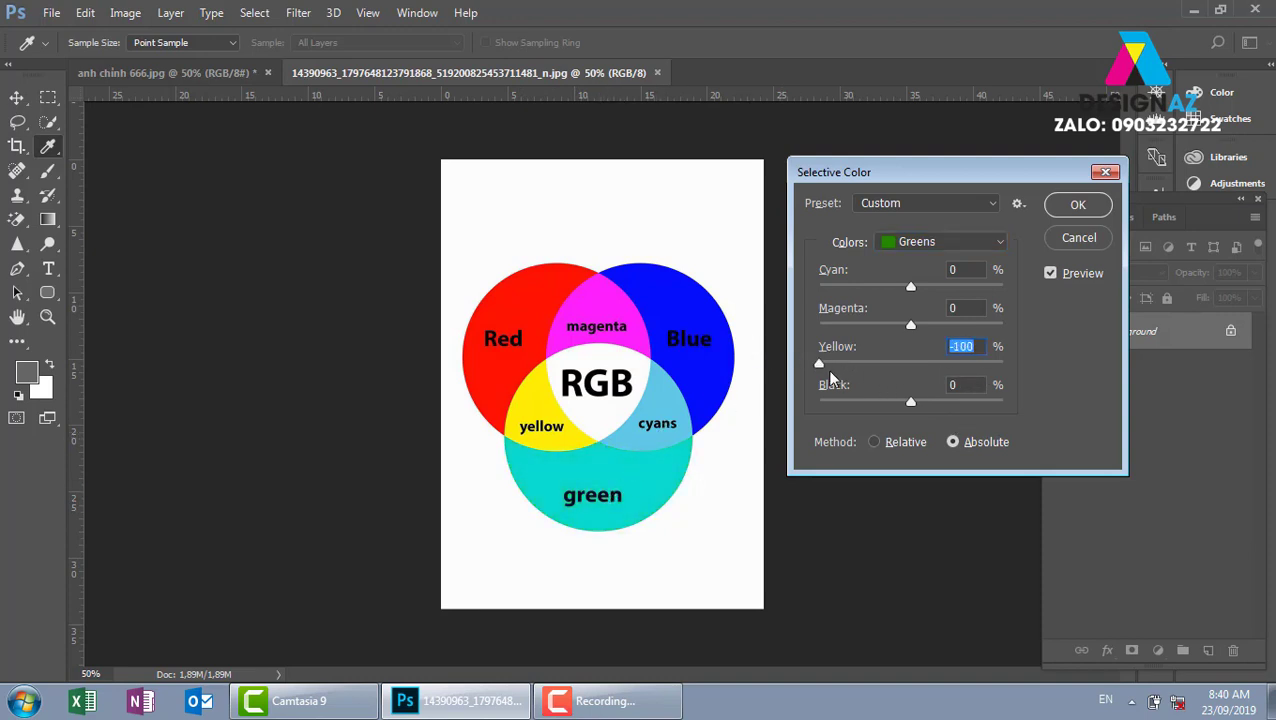
left_click_drag(817, 363, 888, 366)
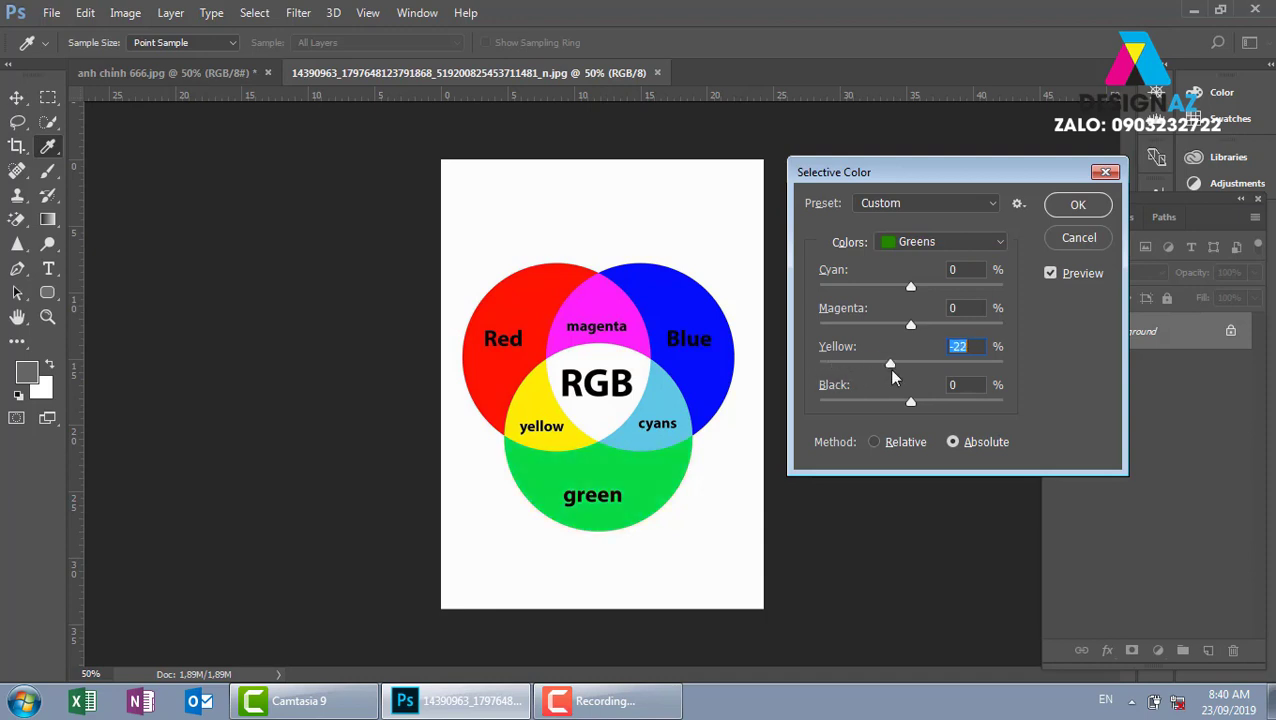
type("0")
Step: Preview Greens Cyan at -100, then close Selective Color without applying it
left_click_drag(911, 287, 738, 296)
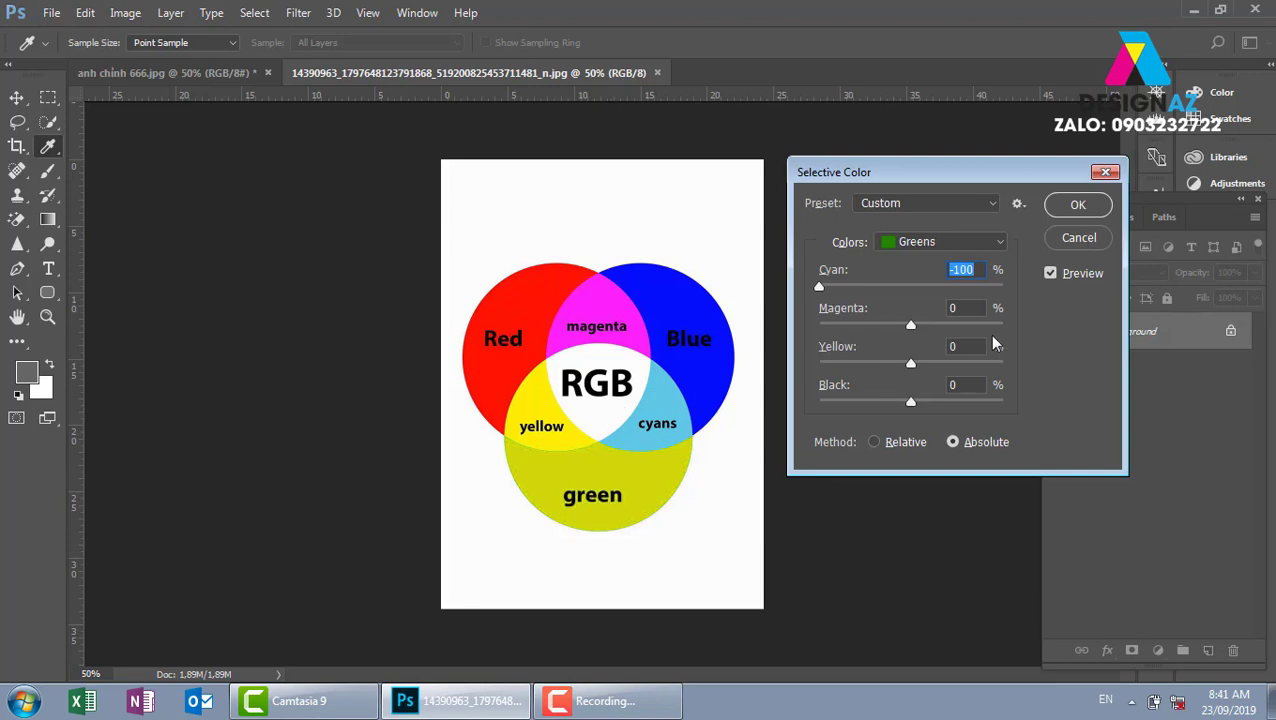
left_click(1106, 173)
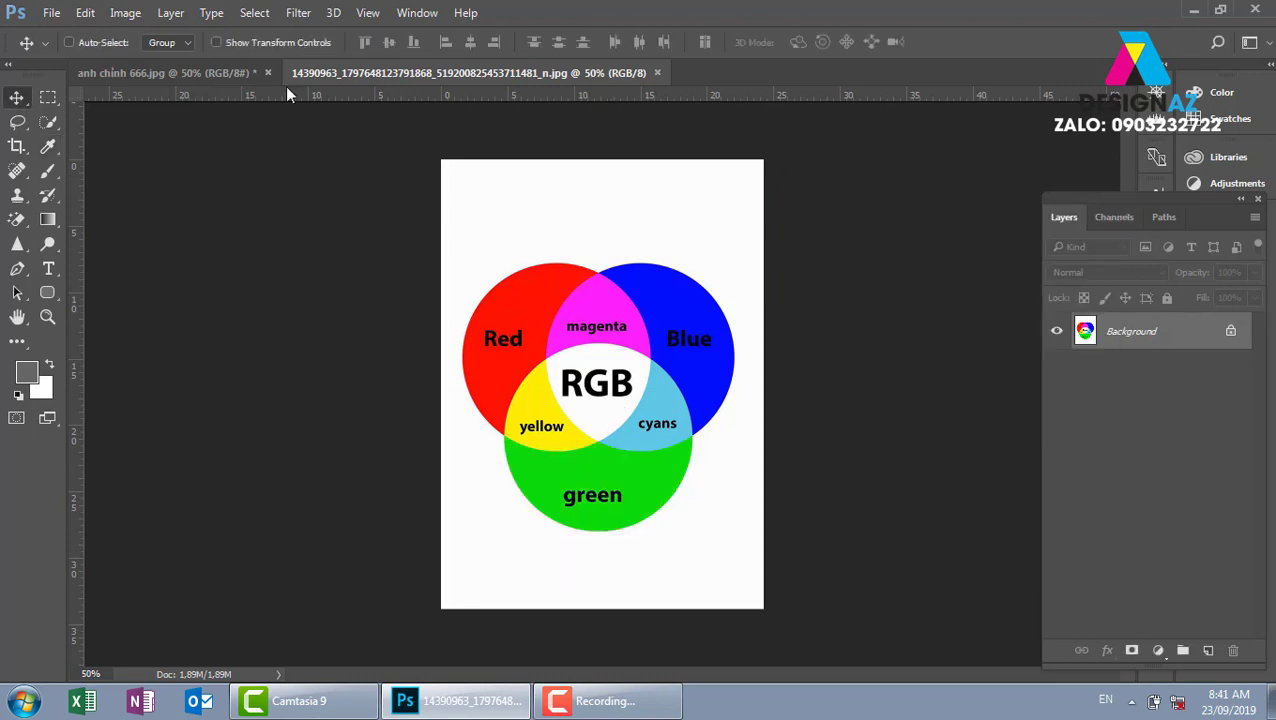
Step: Arrange the girl photo and RGB diagram 2-up Vertical, framing the girl at 50% on the left
left_click(214, 70)
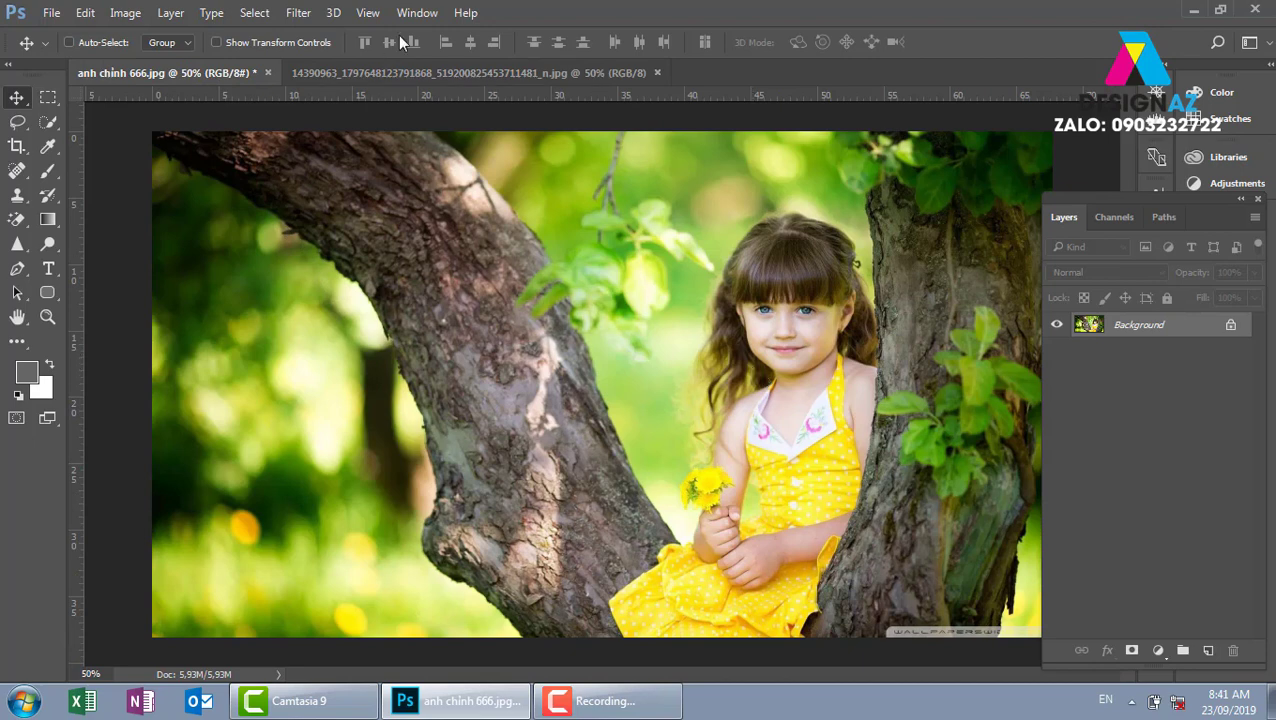
left_click(423, 14)
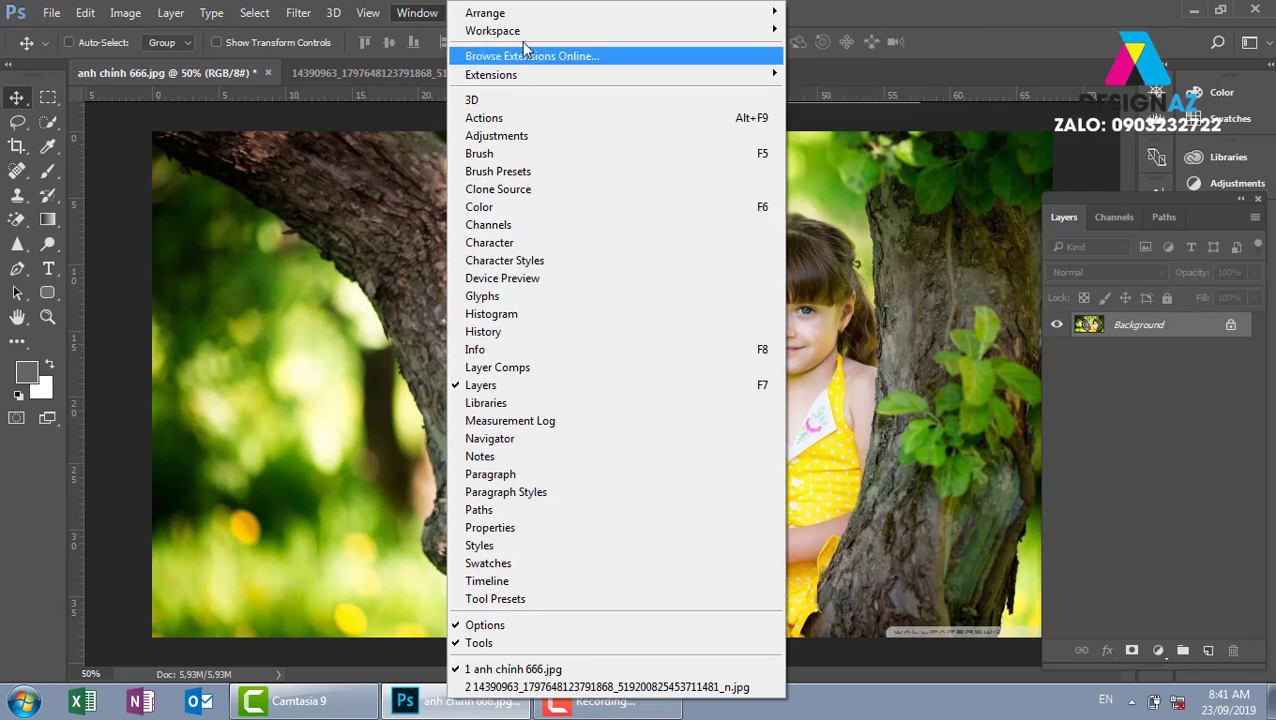
mouse_move(612, 12)
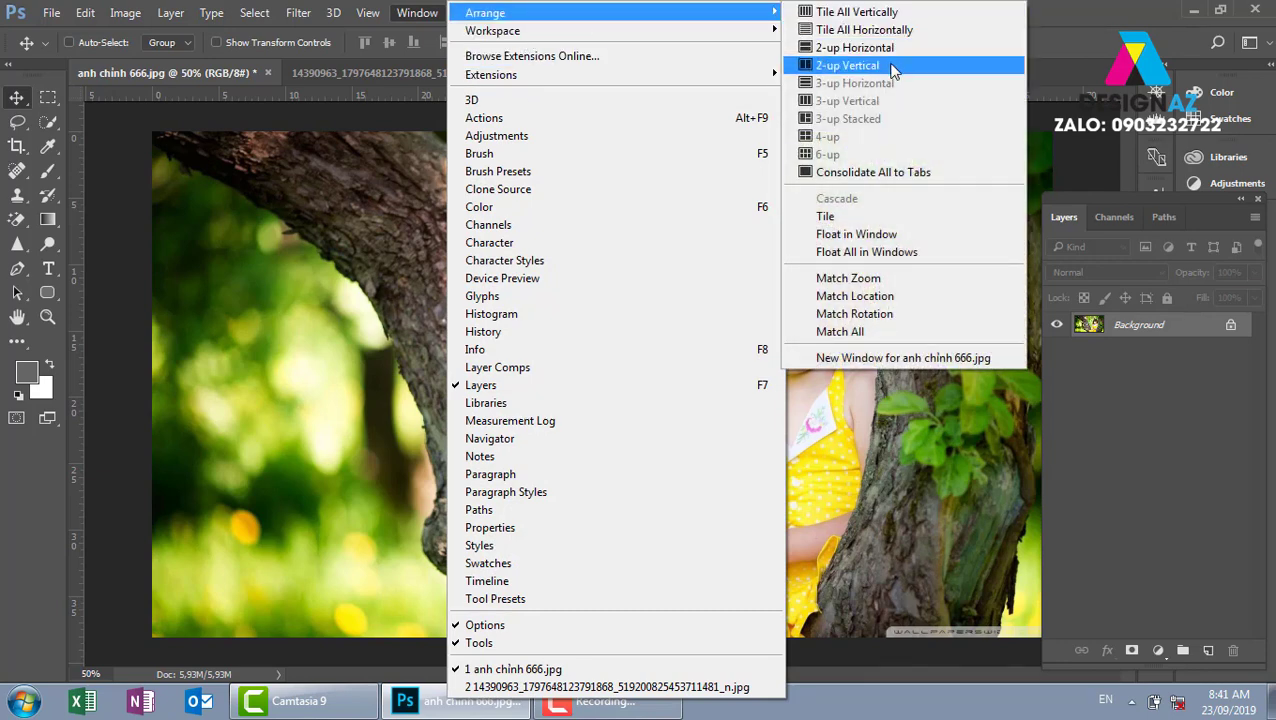
left_click(890, 65)
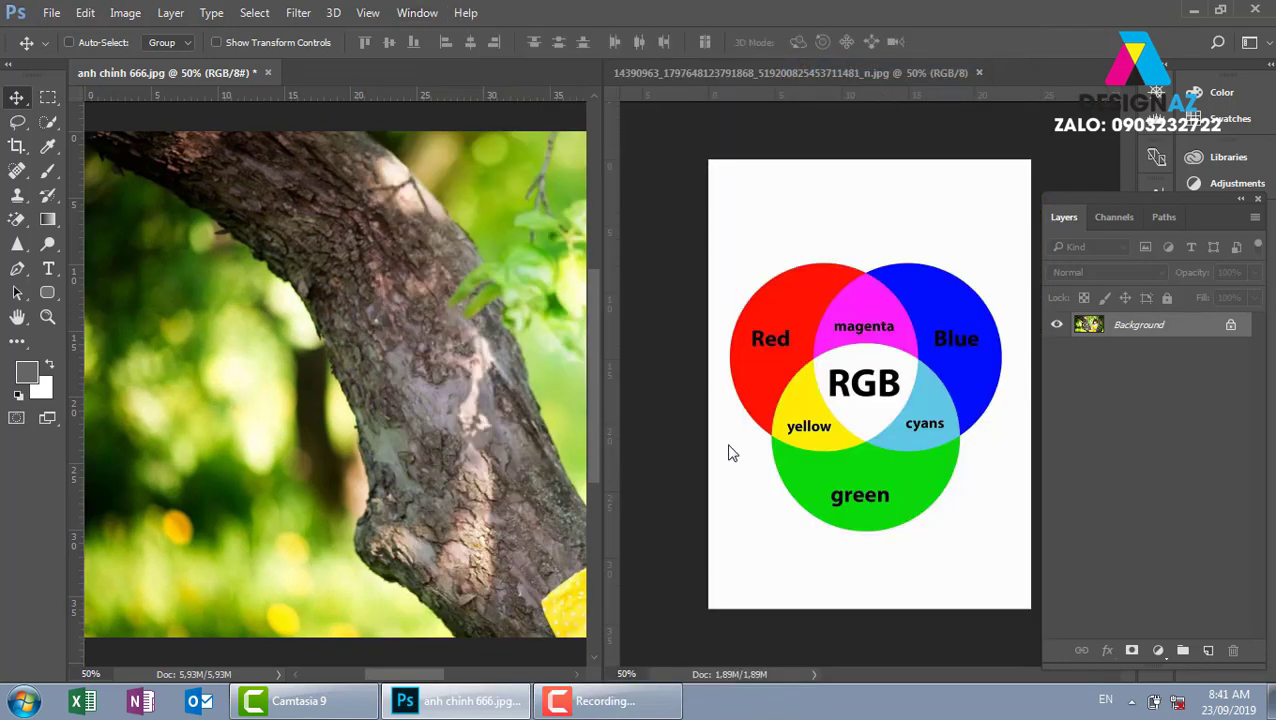
key("ctrl")
key("ctrl+minus")
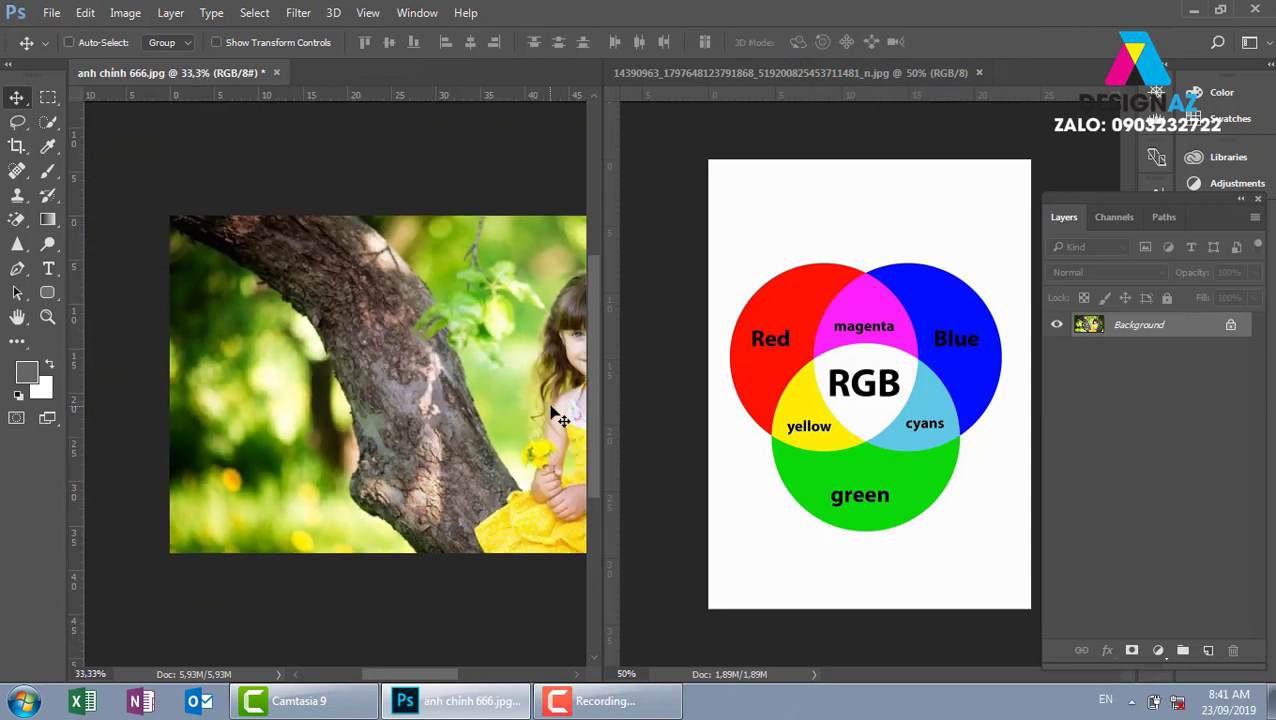
key("ctrl+plus")
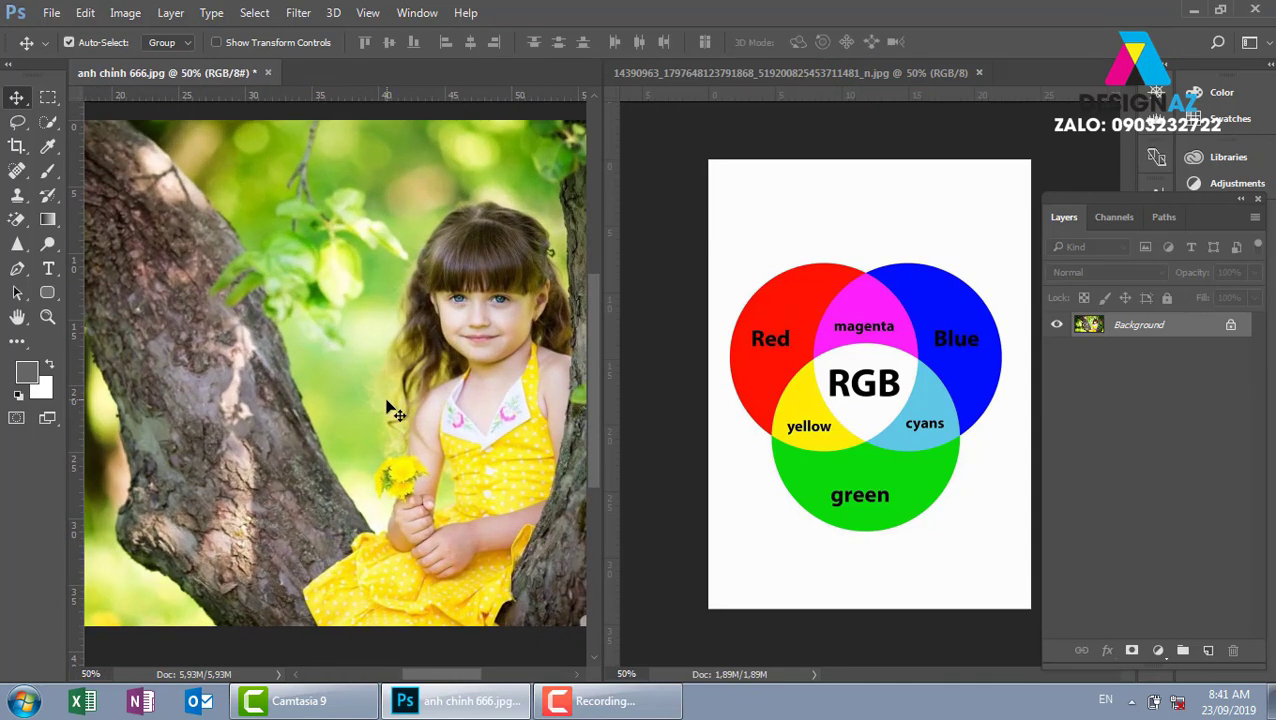
left_click_drag(484, 450, 391, 449)
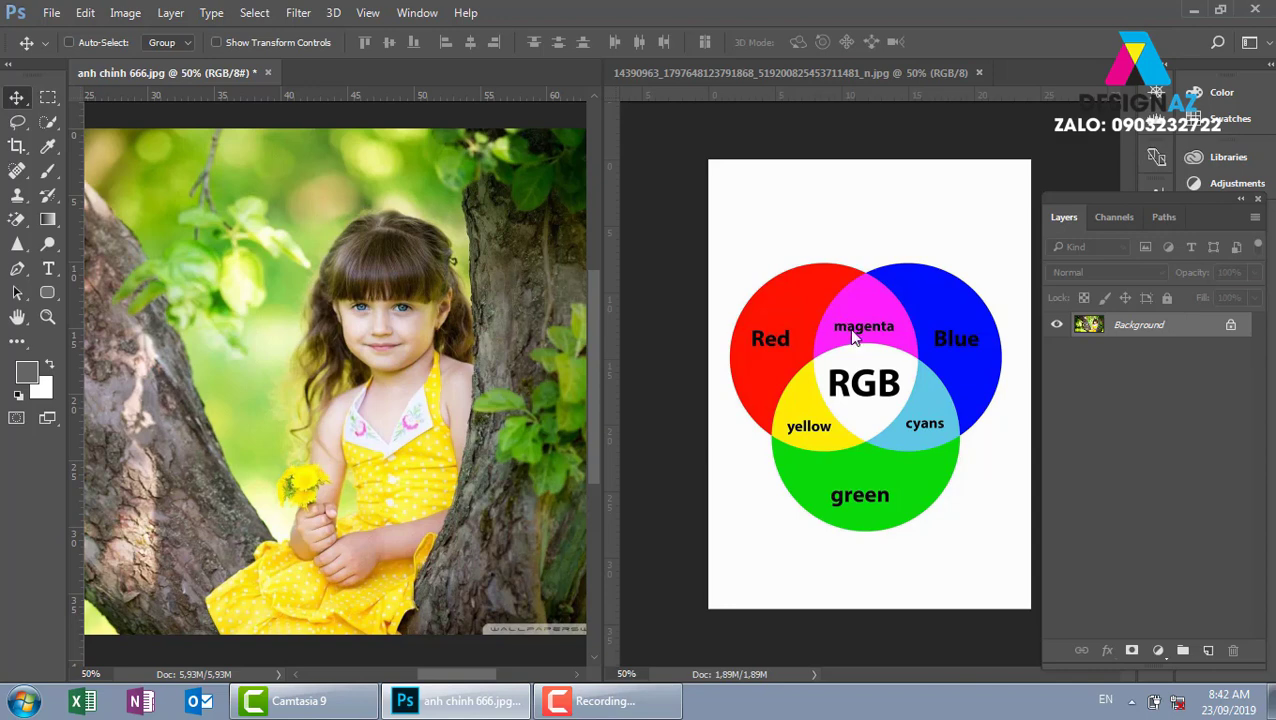
Step: Open Image > Adjustments > Selective Color on the girl photo
left_click(125, 13)
mouse_move(153, 61)
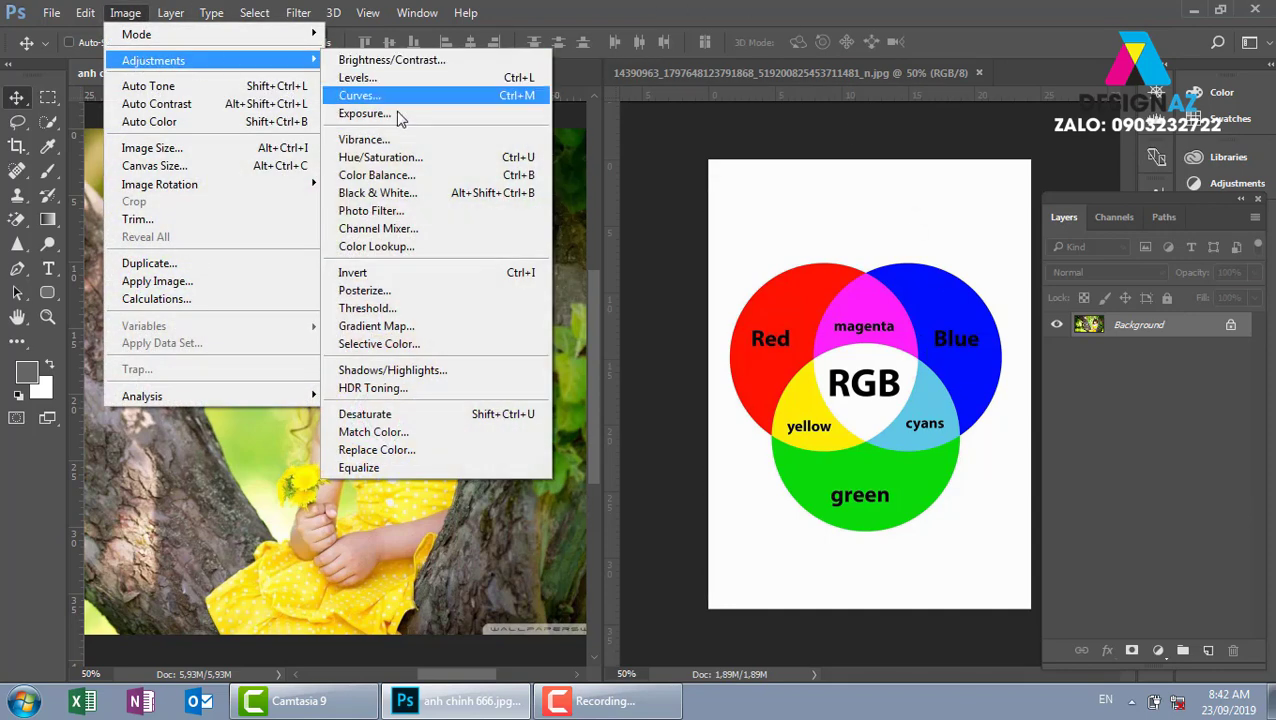
left_click(409, 346)
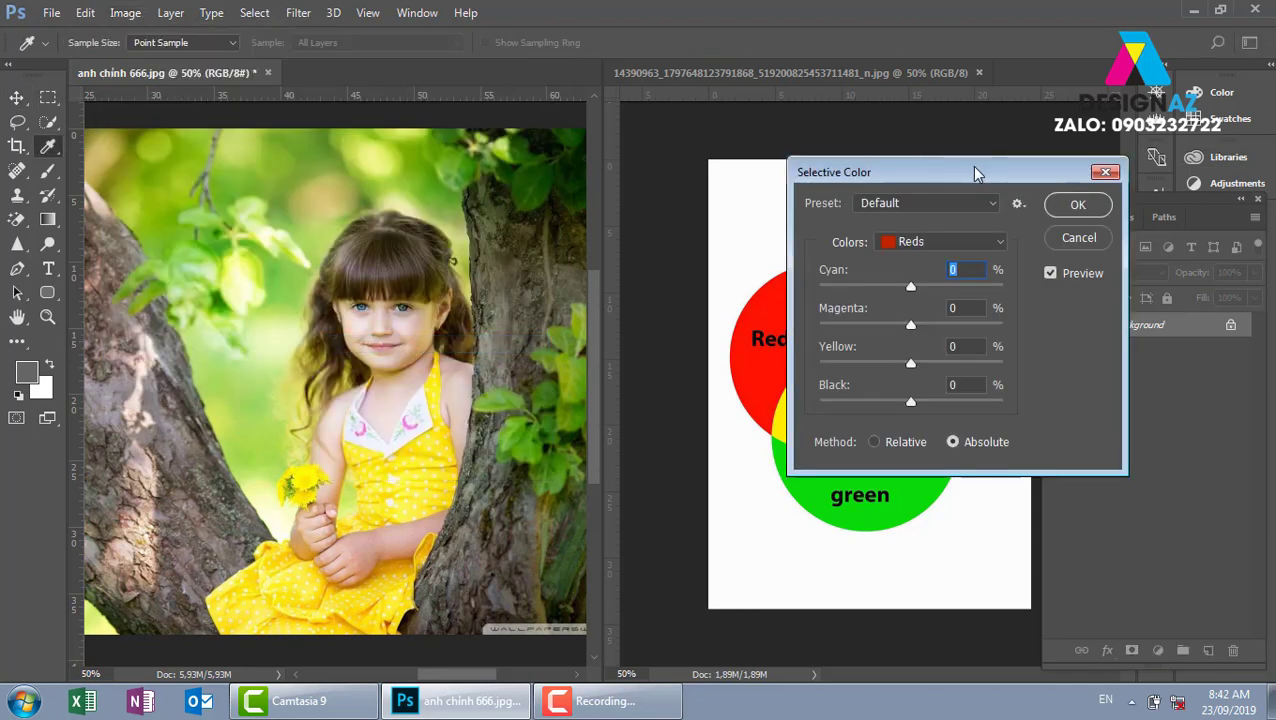
Step: Target Yellows and drag their Yellow value to -100
mouse_move(990, 184)
left_mouse_down()
mouse_move(585, 398)
mouse_move(663, 350)
mouse_move(691, 239)
left_mouse_up()
left_click(650, 309)
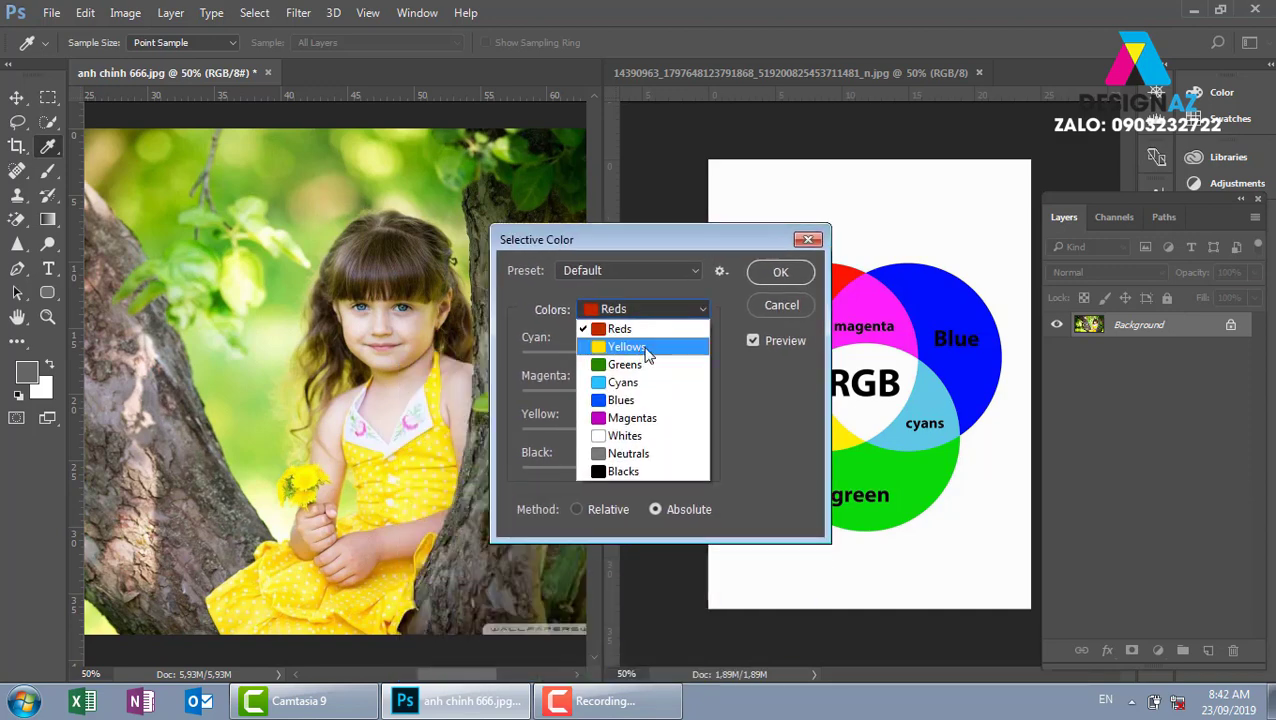
left_click(626, 347)
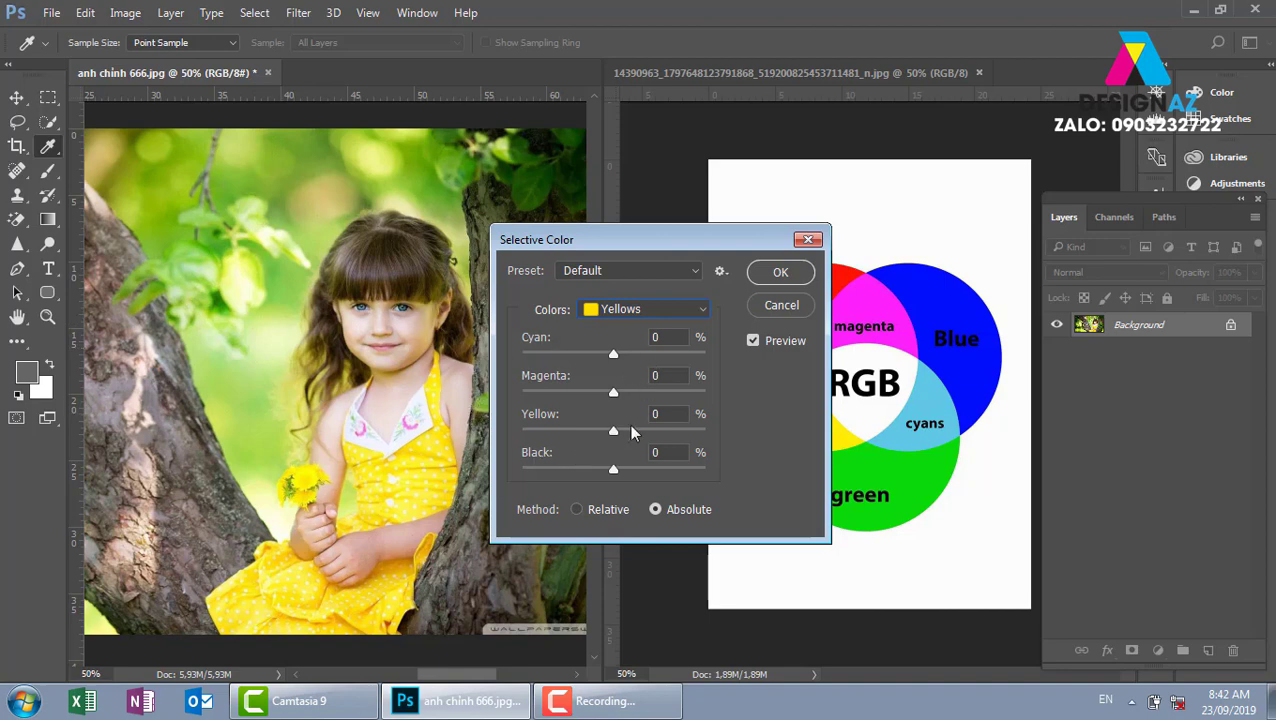
left_click_drag(614, 429, 496, 436)
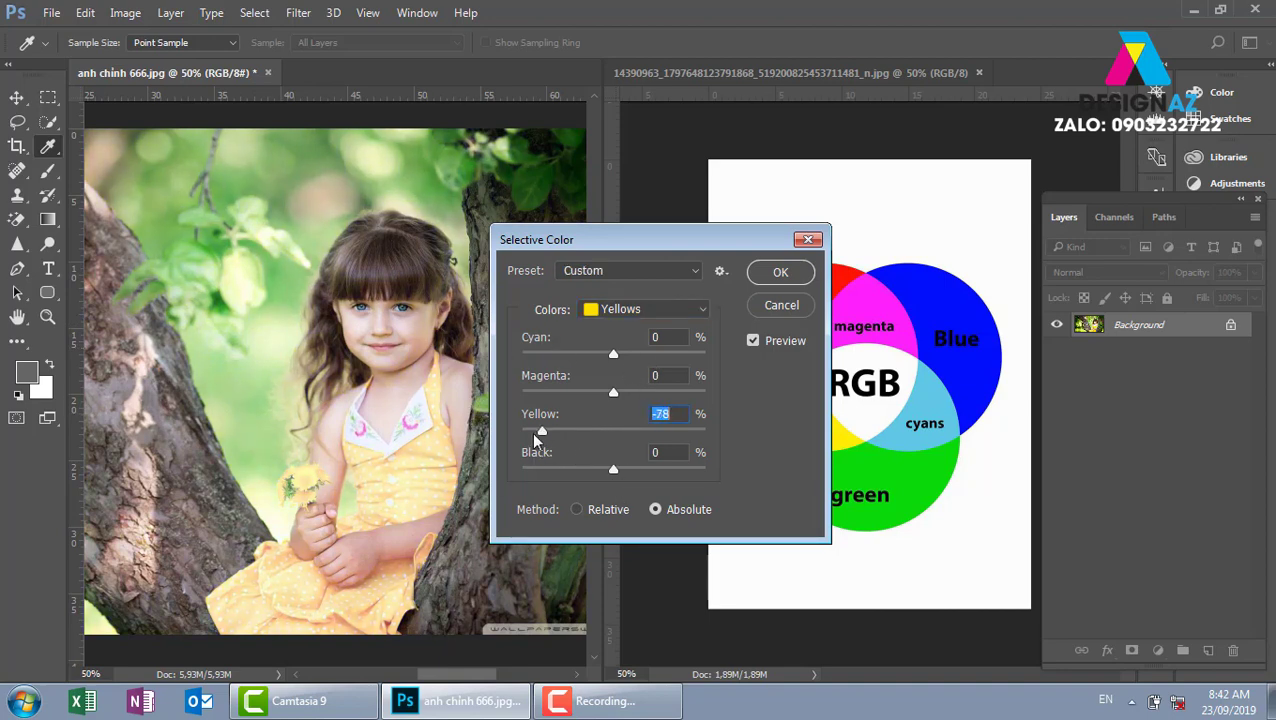
Step: Compare the effect with Preview off and on, and nudge Yellows Cyan slightly up
left_click_drag(686, 240, 910, 202)
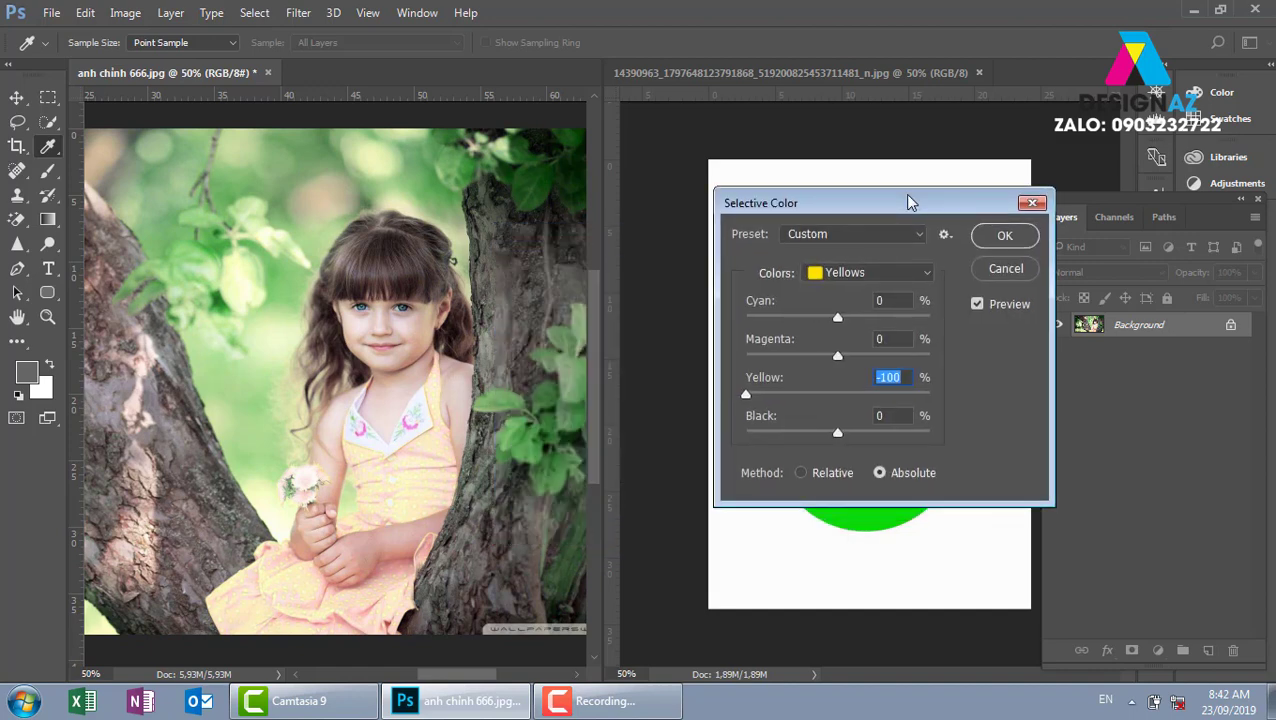
left_click(977, 304)
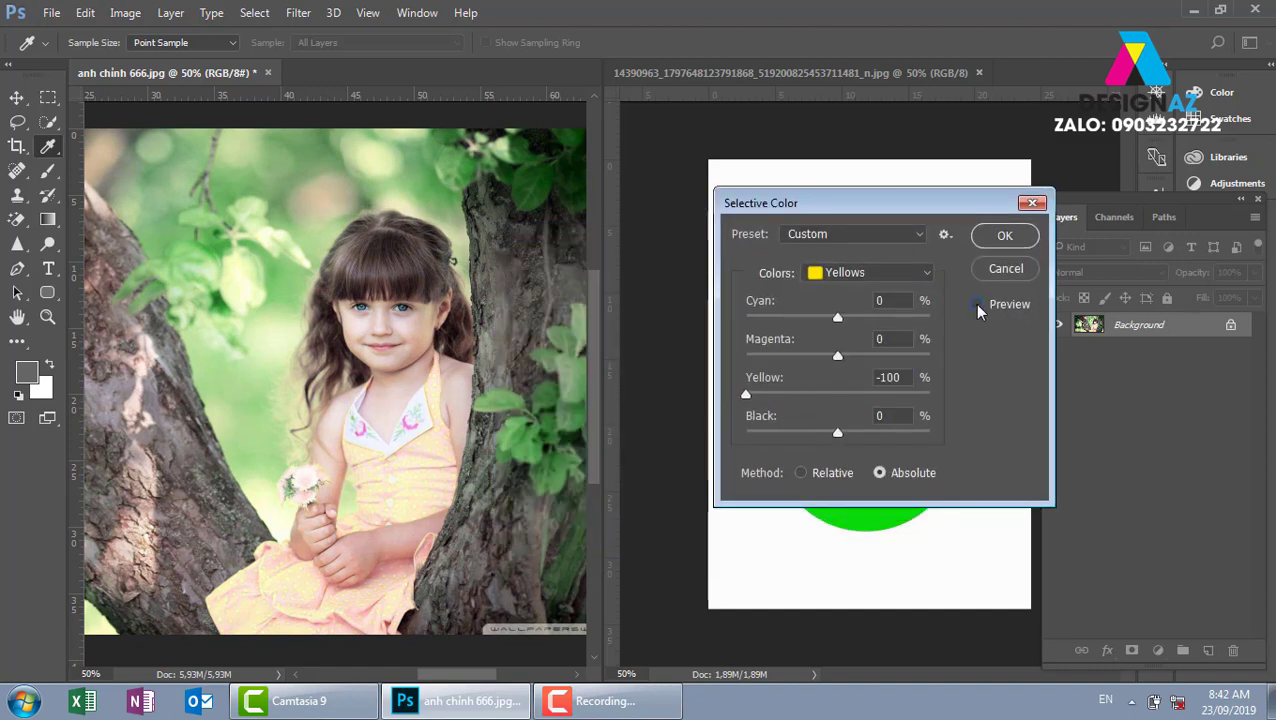
left_click(977, 304)
left_click_drag(920, 205, 631, 308)
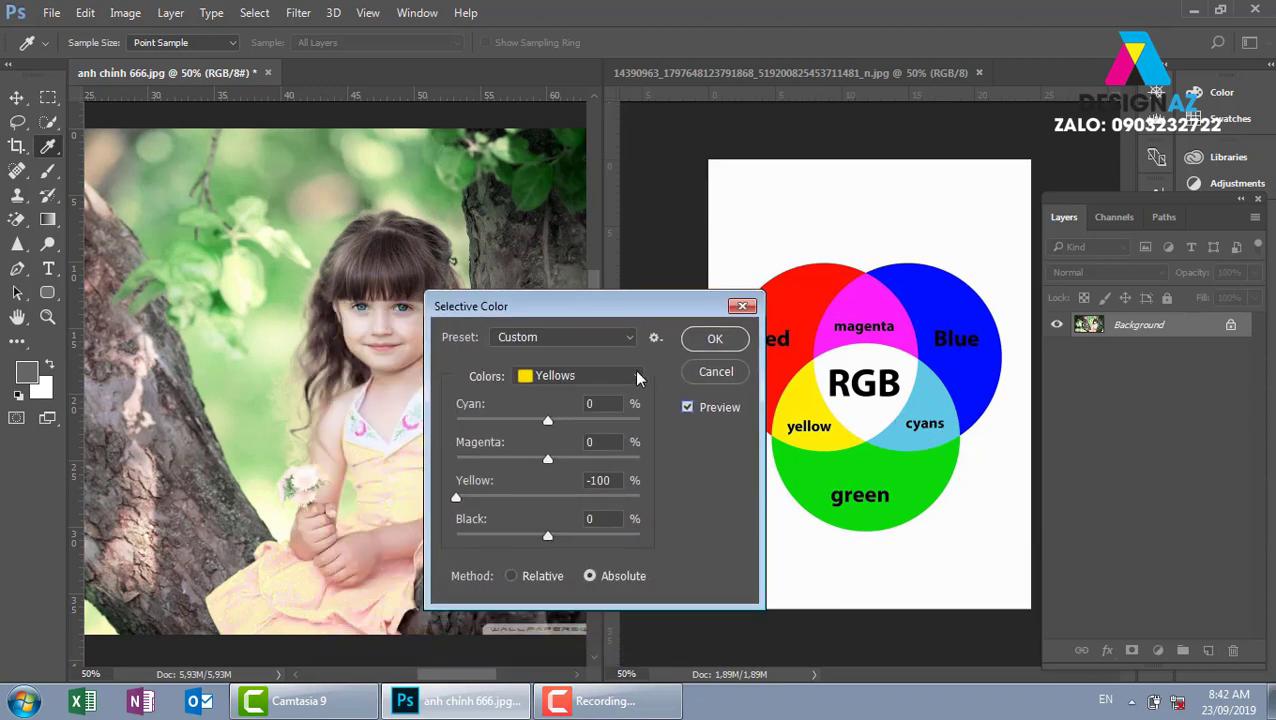
left_click_drag(641, 307, 874, 186)
left_click_drag(780, 300, 835, 299)
Step: Set the Yellows to Cyan +55 and Magenta +18
left_click_drag(835, 298, 840, 297)
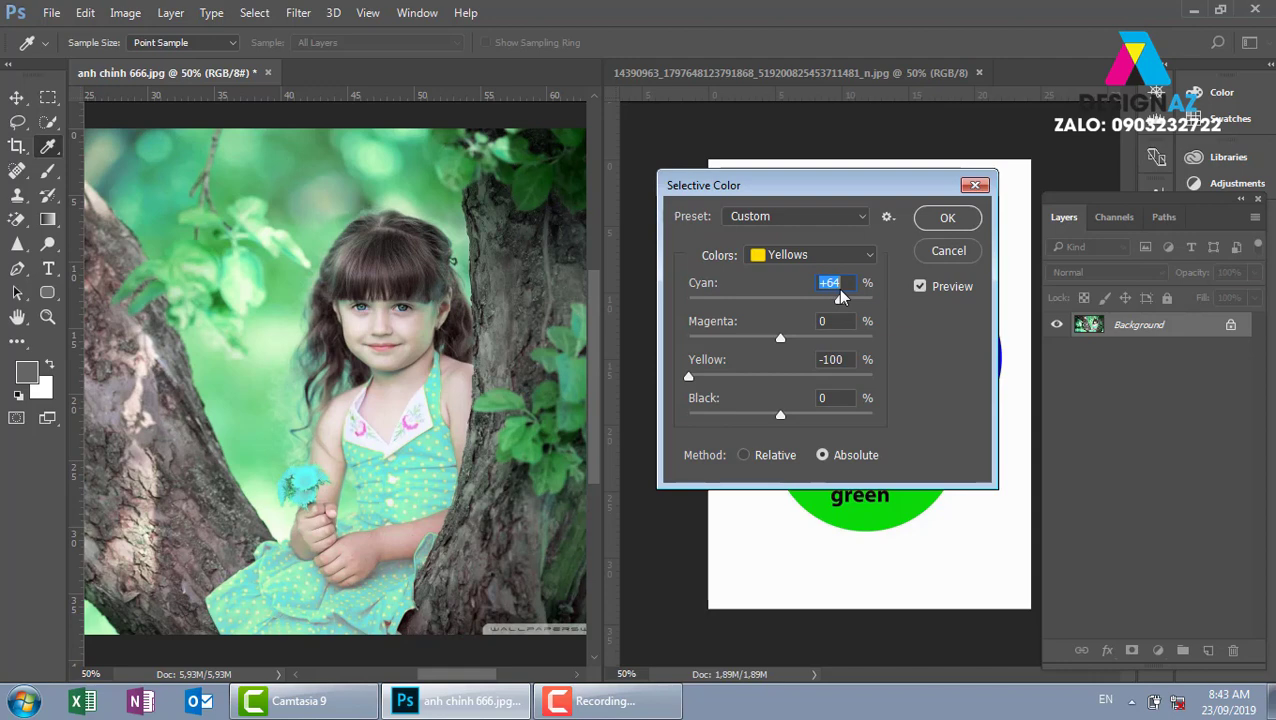
left_click_drag(842, 297, 842, 300)
mouse_move(898, 183)
left_mouse_down()
mouse_move(713, 289)
mouse_move(813, 224)
left_mouse_up()
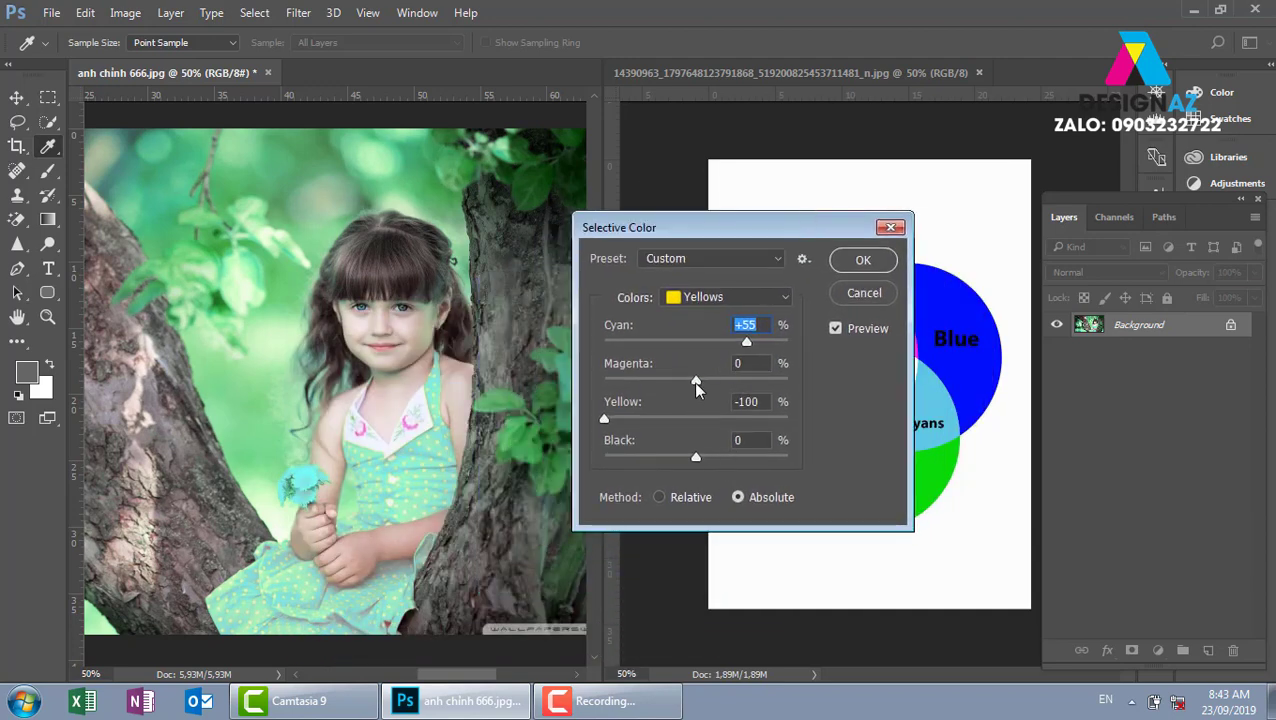
mouse_move(697, 385)
left_mouse_down()
mouse_move(746, 384)
mouse_move(675, 384)
mouse_move(707, 385)
left_mouse_up()
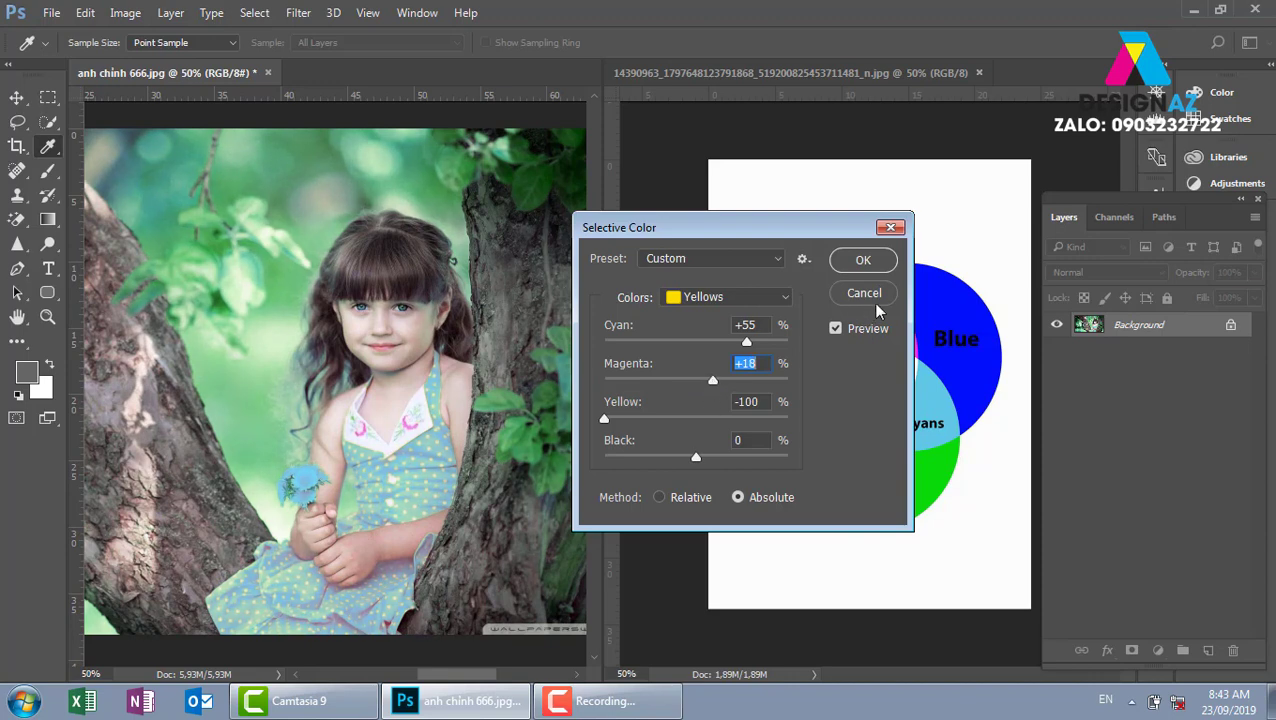
Step: Compare against the original with Preview, then apply the Selective Color adjustment
left_click(836, 330)
left_click(836, 330)
left_click(836, 330)
left_click(835, 330)
left_click(870, 262)
key("v")
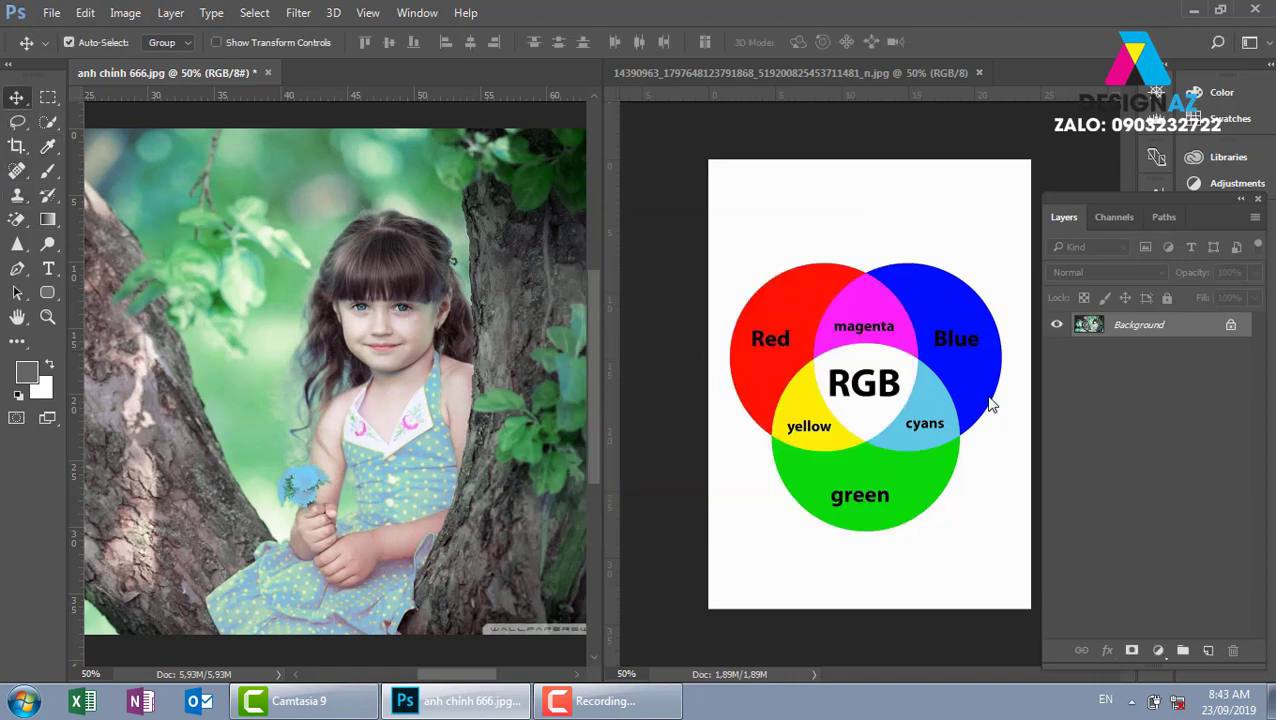
Step: Duplicate the photo into Screen and Multiply layers, then revert the file with F12
key("ctrl+j")
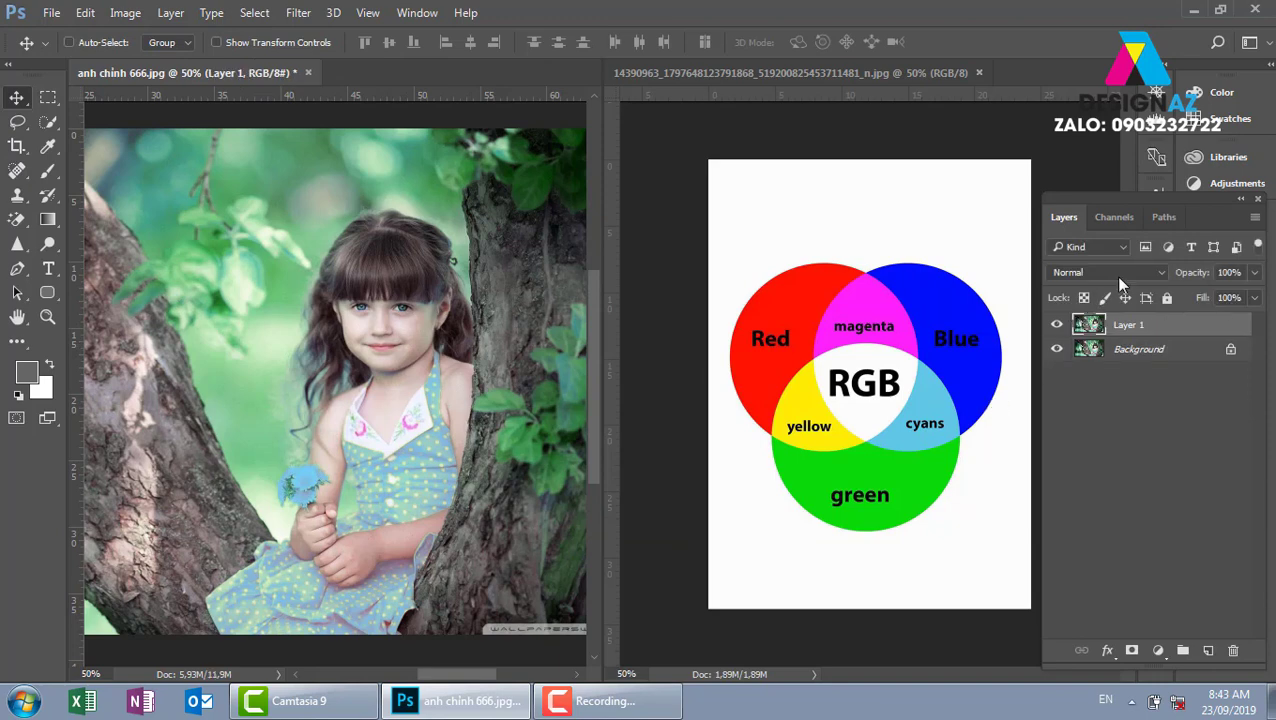
left_click(1118, 274)
left_click(1090, 400)
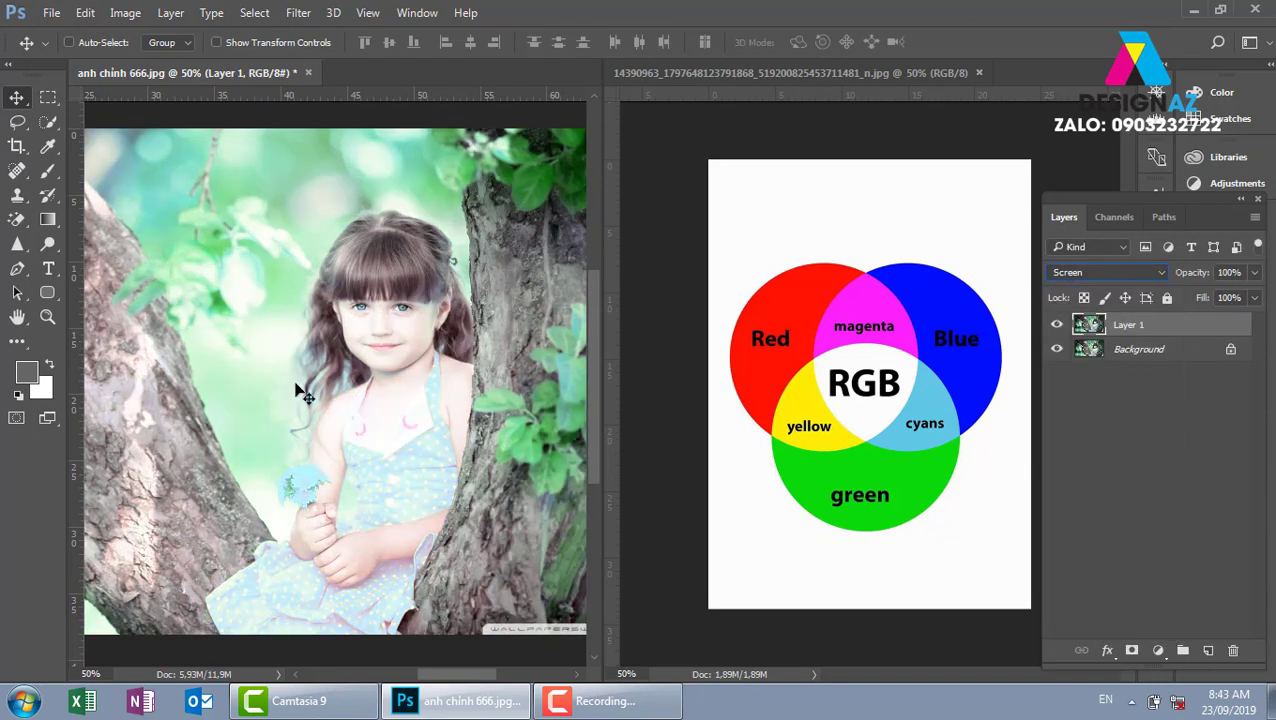
key("ctrl+j")
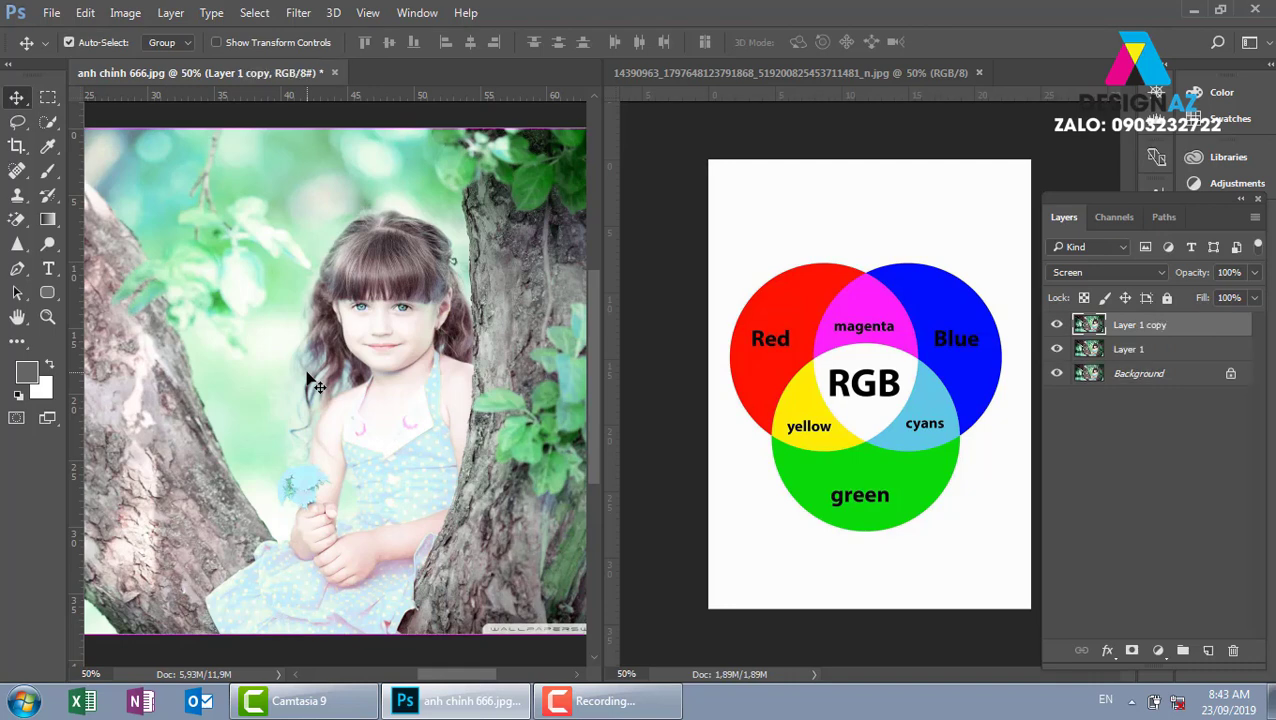
left_click(1118, 272)
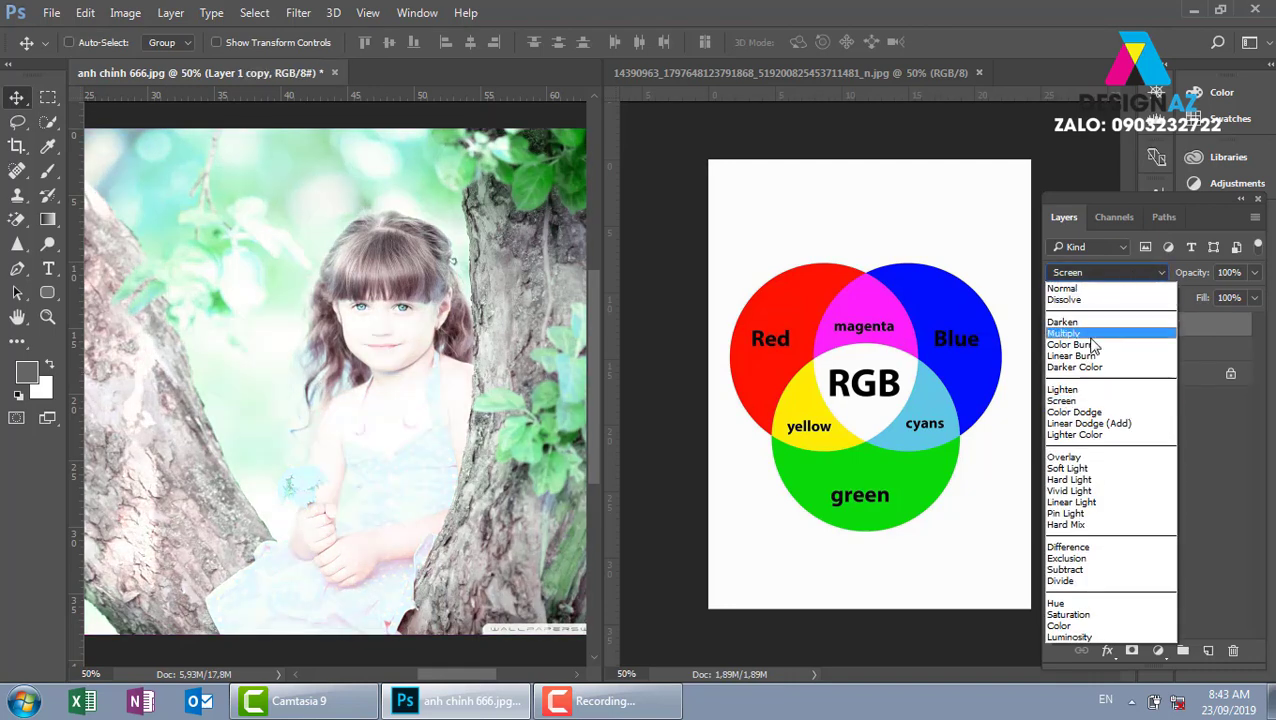
left_click(1087, 340)
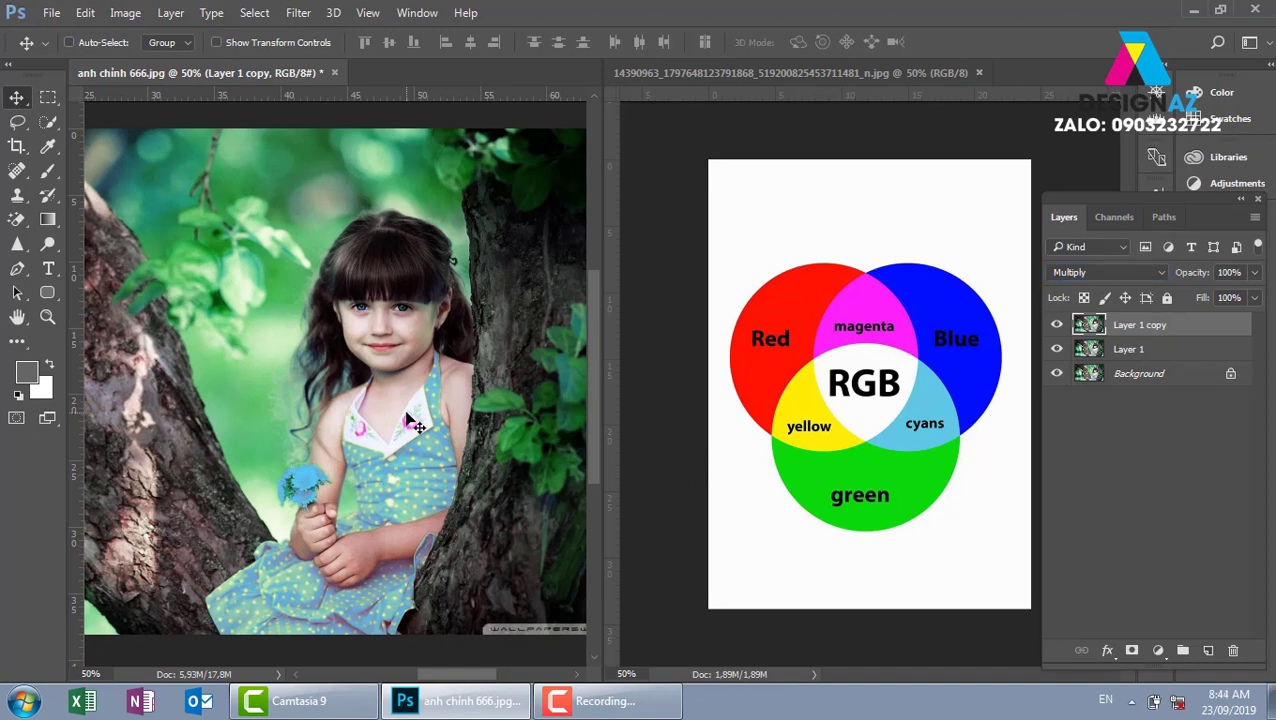
key("F12")
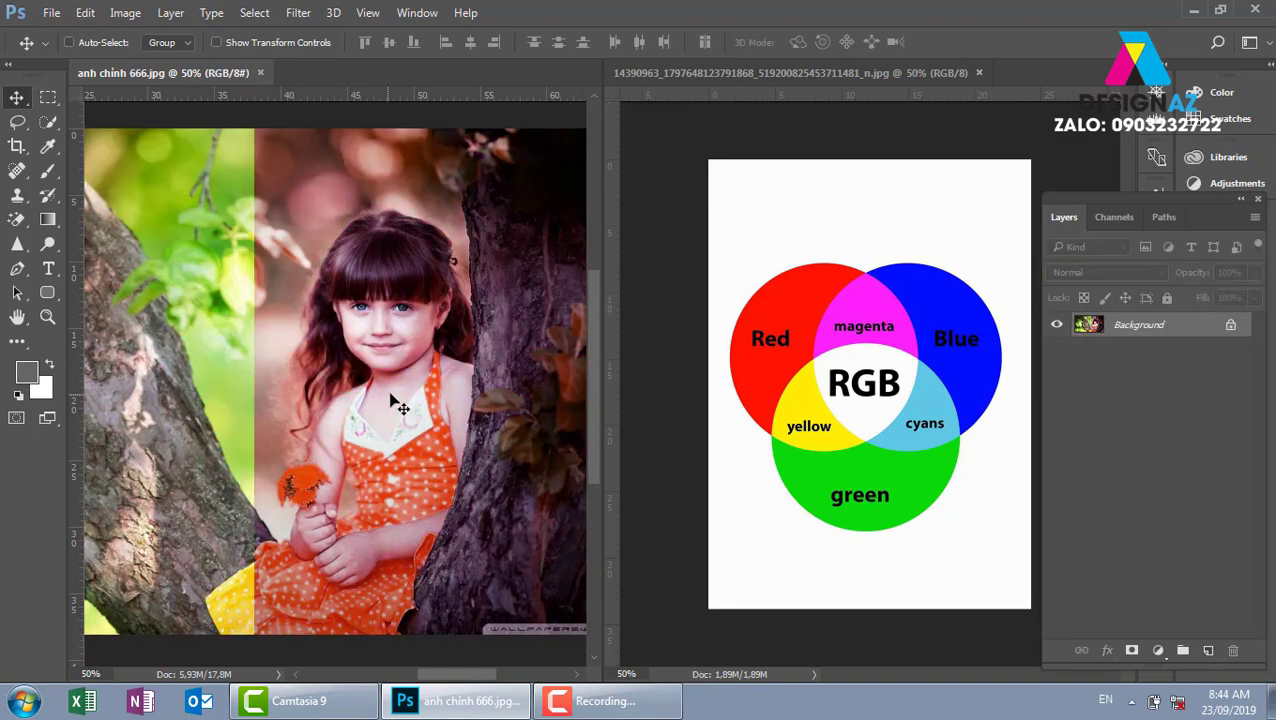
Step: Restore the original opened snapshot from the History panel, then close the panel
left_click(415, 13)
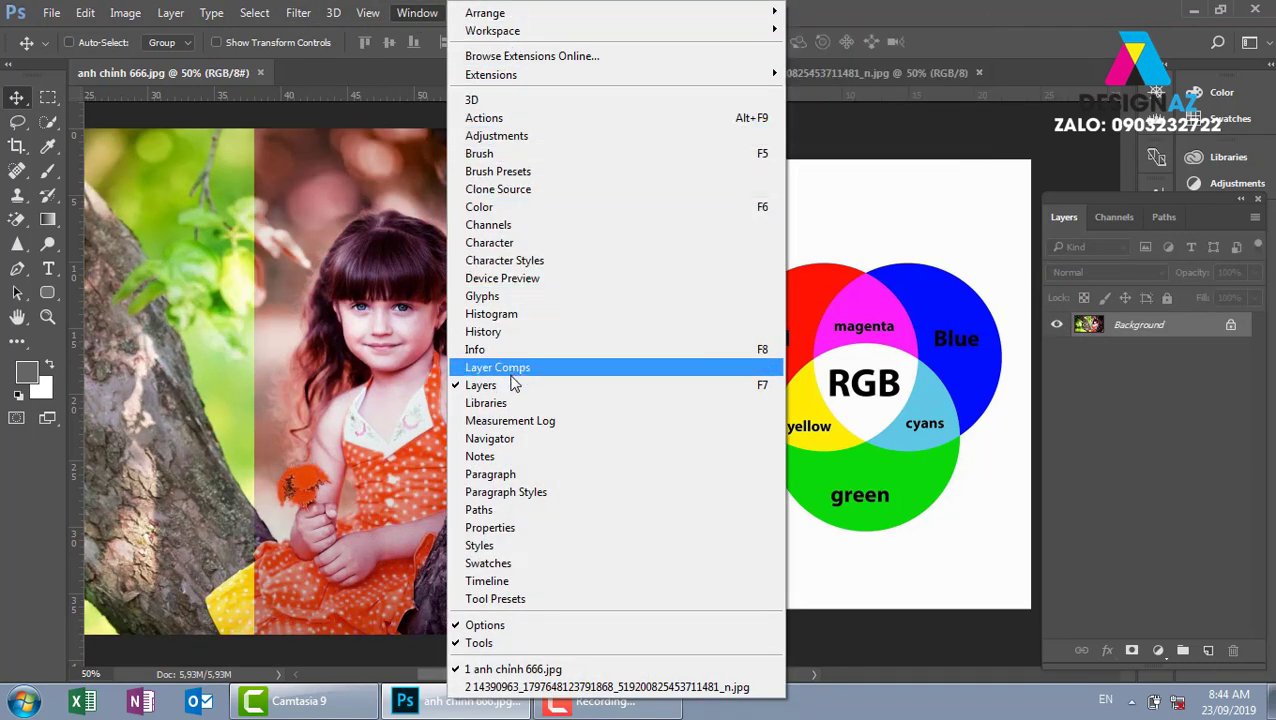
left_click(529, 333)
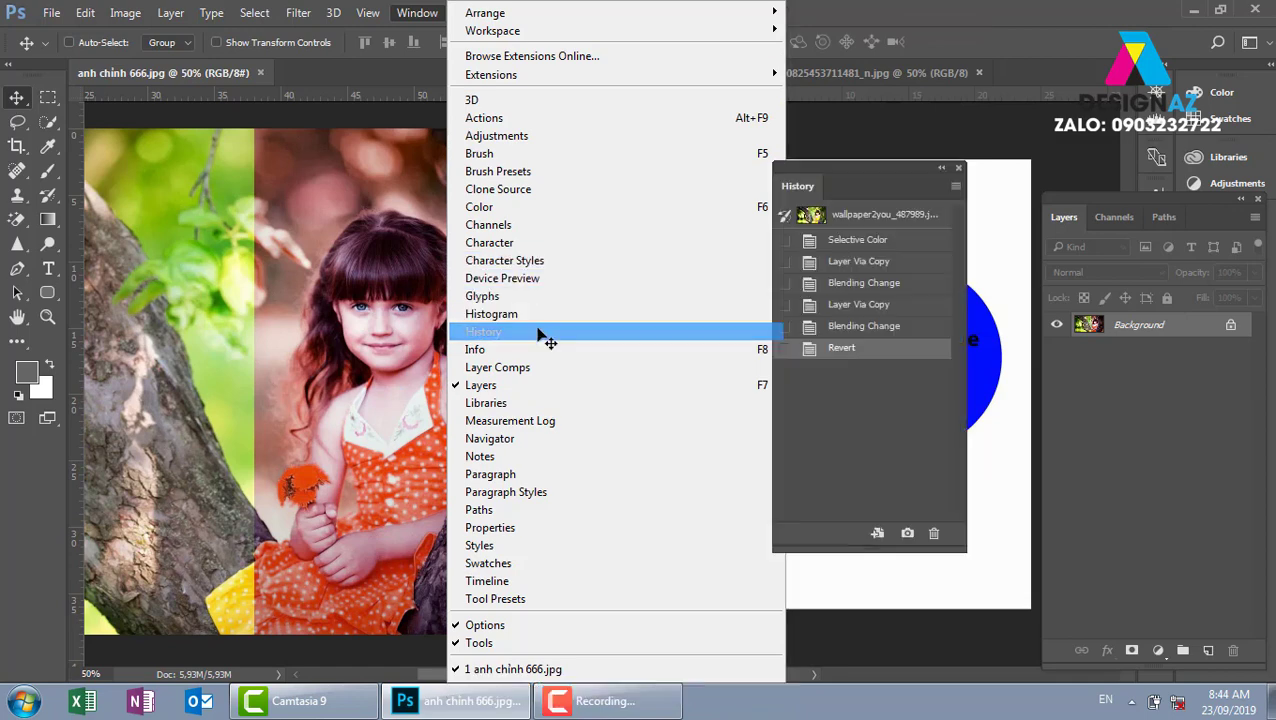
left_click(852, 230)
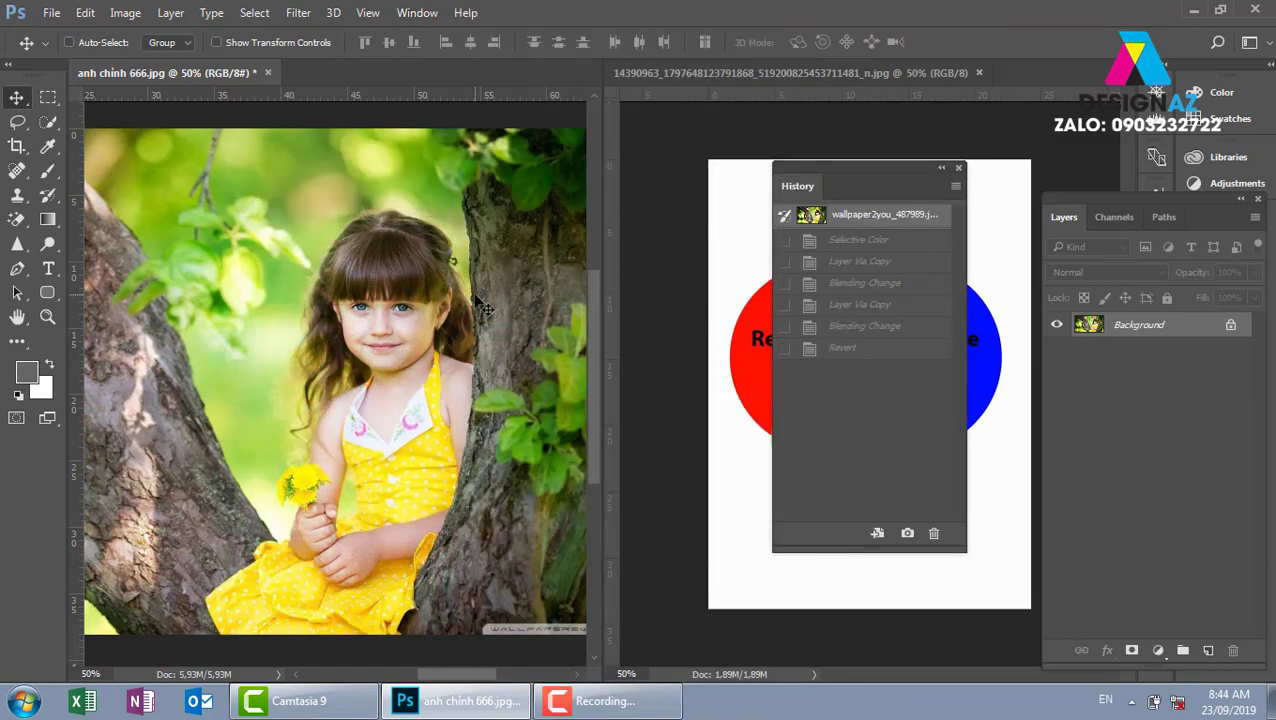
left_click(959, 168)
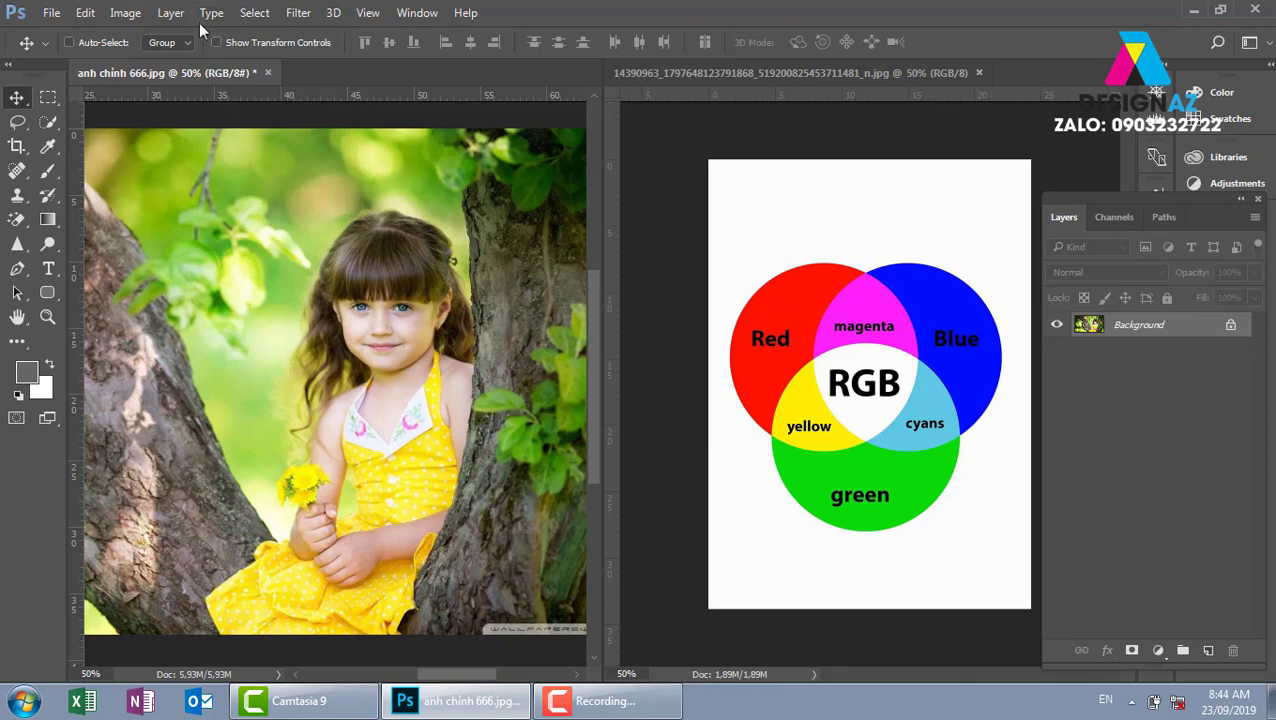
Step: Start a new Selective Color adjustment on the girl photo targeting Greens
left_click(125, 12)
mouse_move(154, 60)
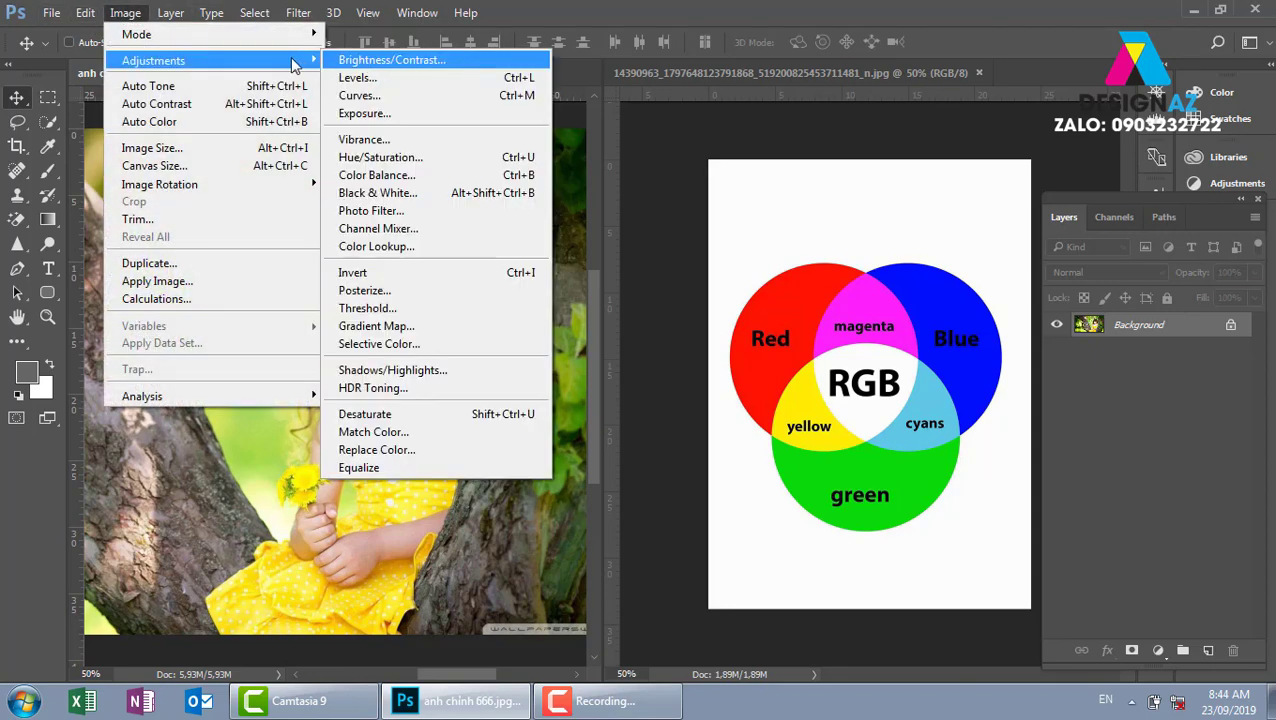
left_click(414, 344)
left_click_drag(856, 210, 976, 168)
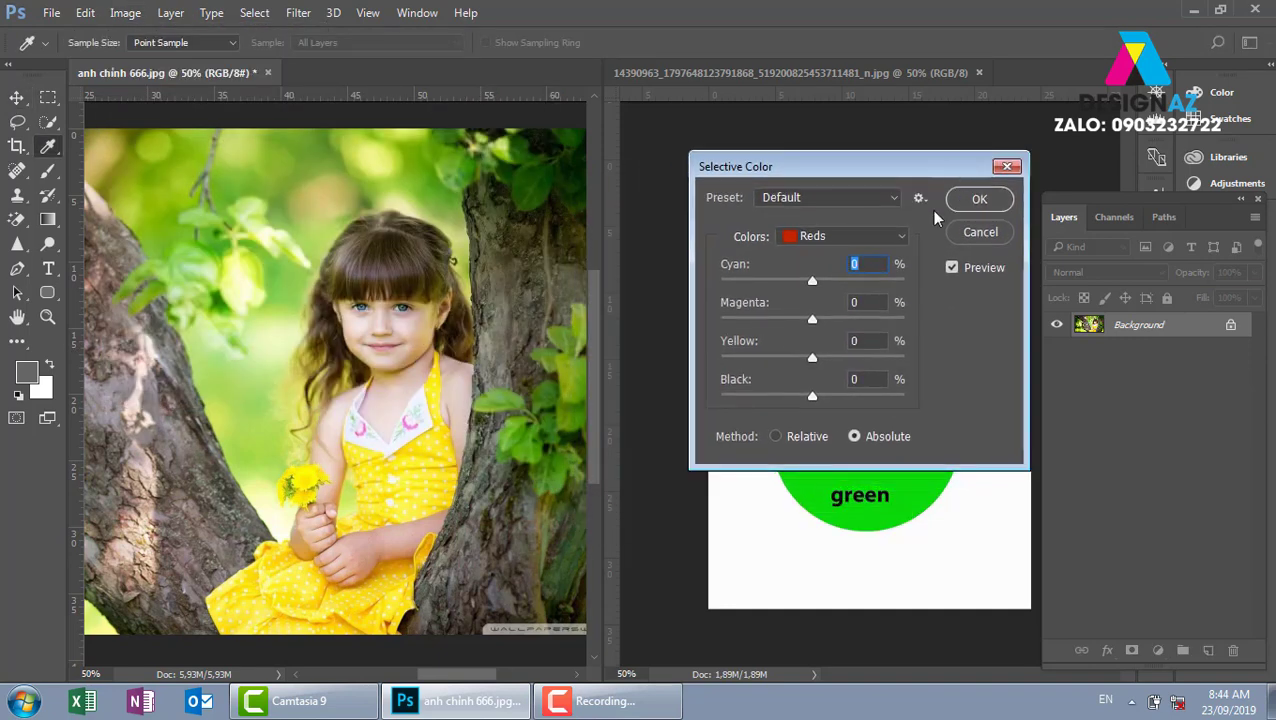
left_click(851, 237)
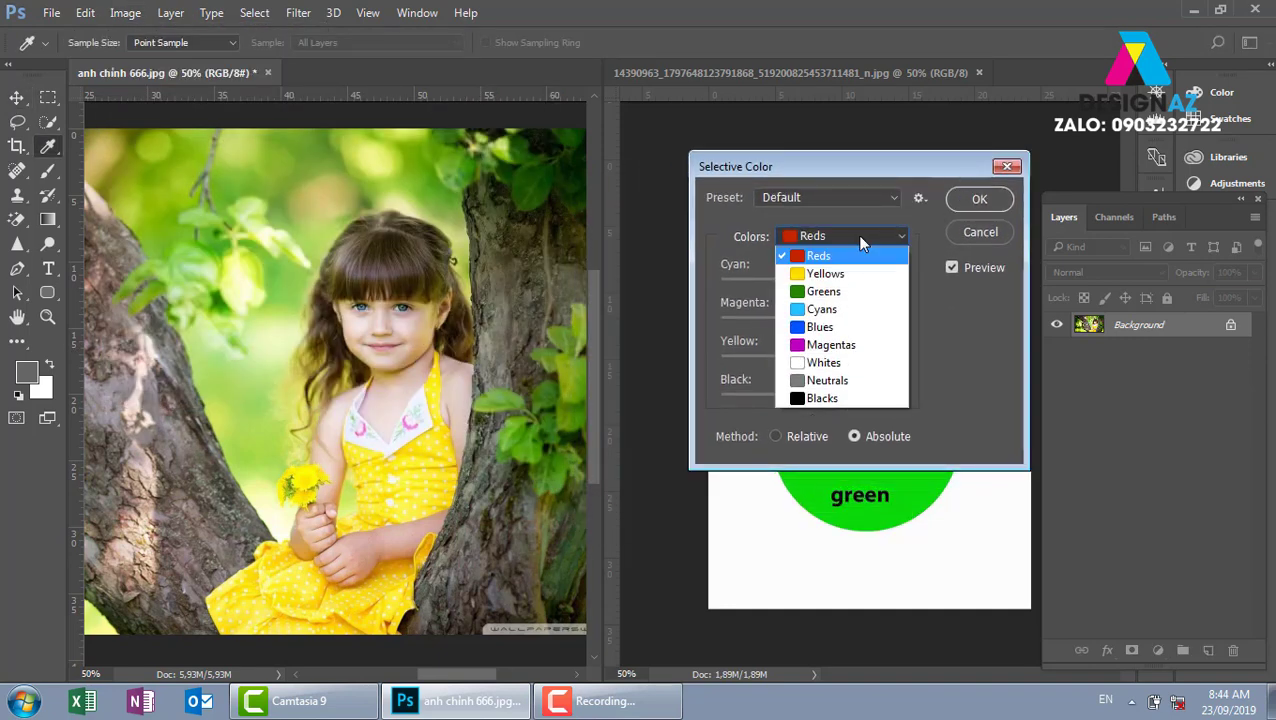
left_click(827, 297)
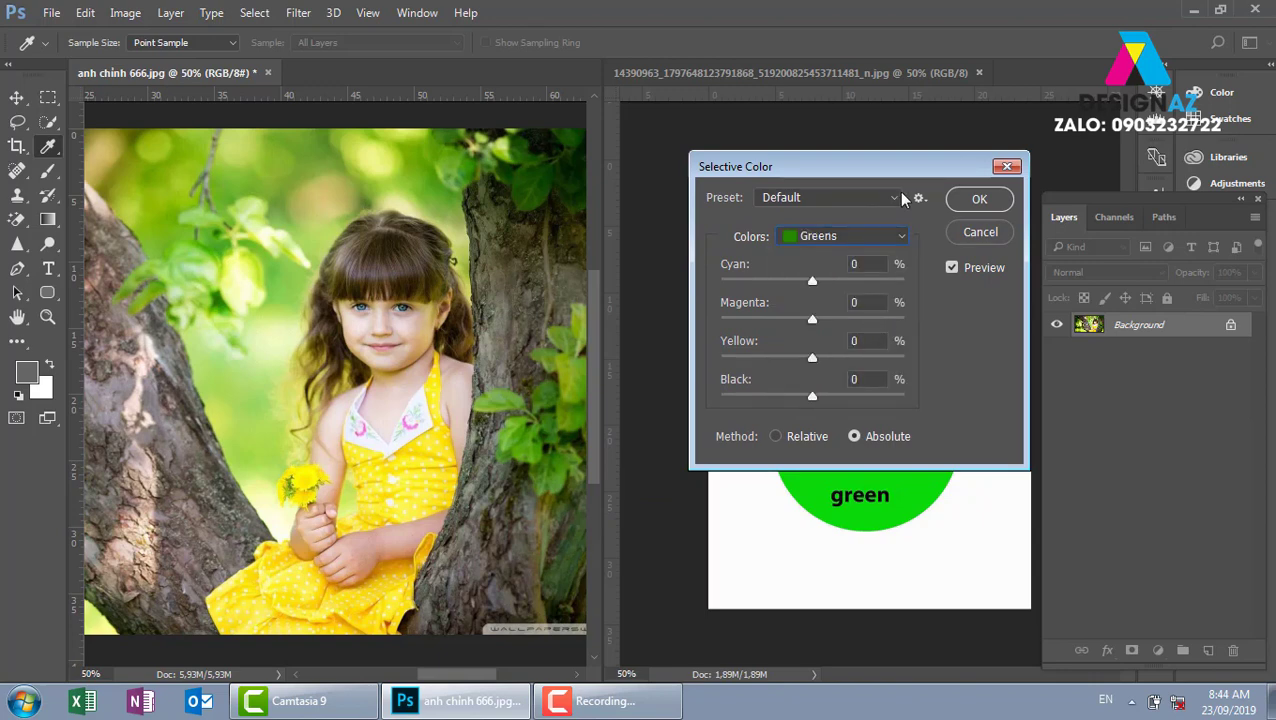
Step: Set the Greens to Yellow -100 and Cyan -17
left_click_drag(928, 168, 1251, 145)
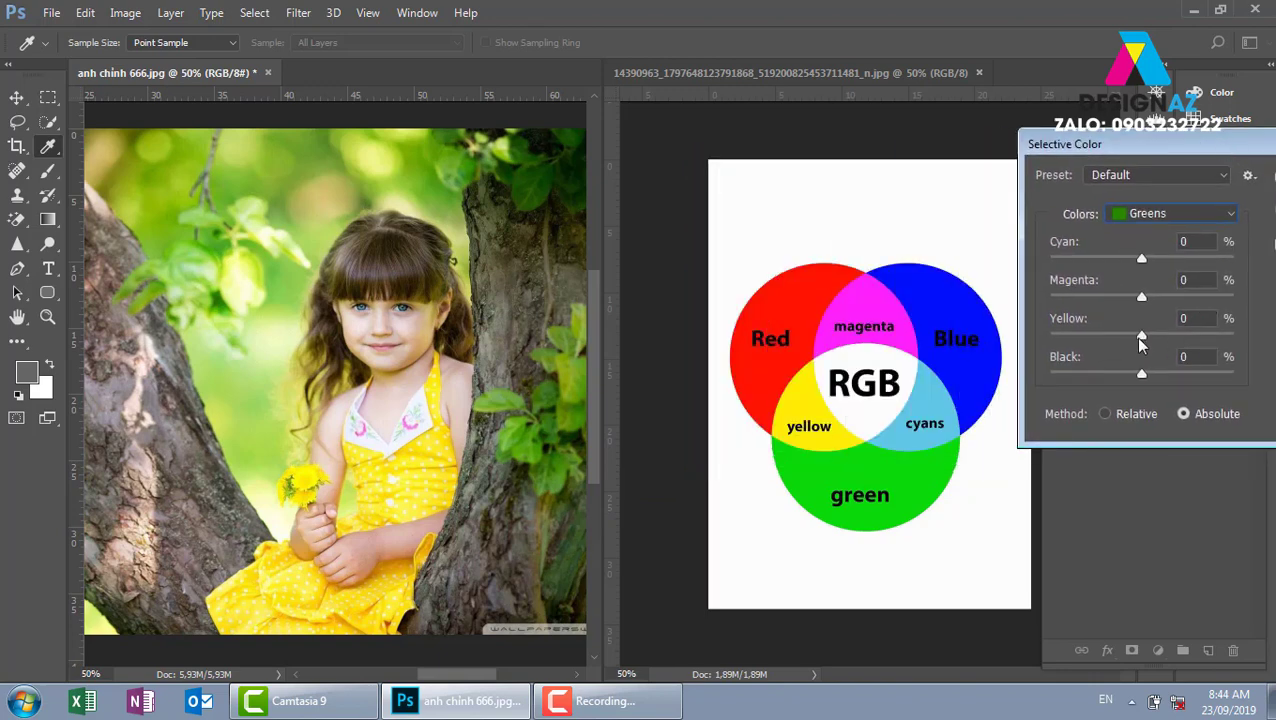
left_click_drag(1141, 336, 1105, 336)
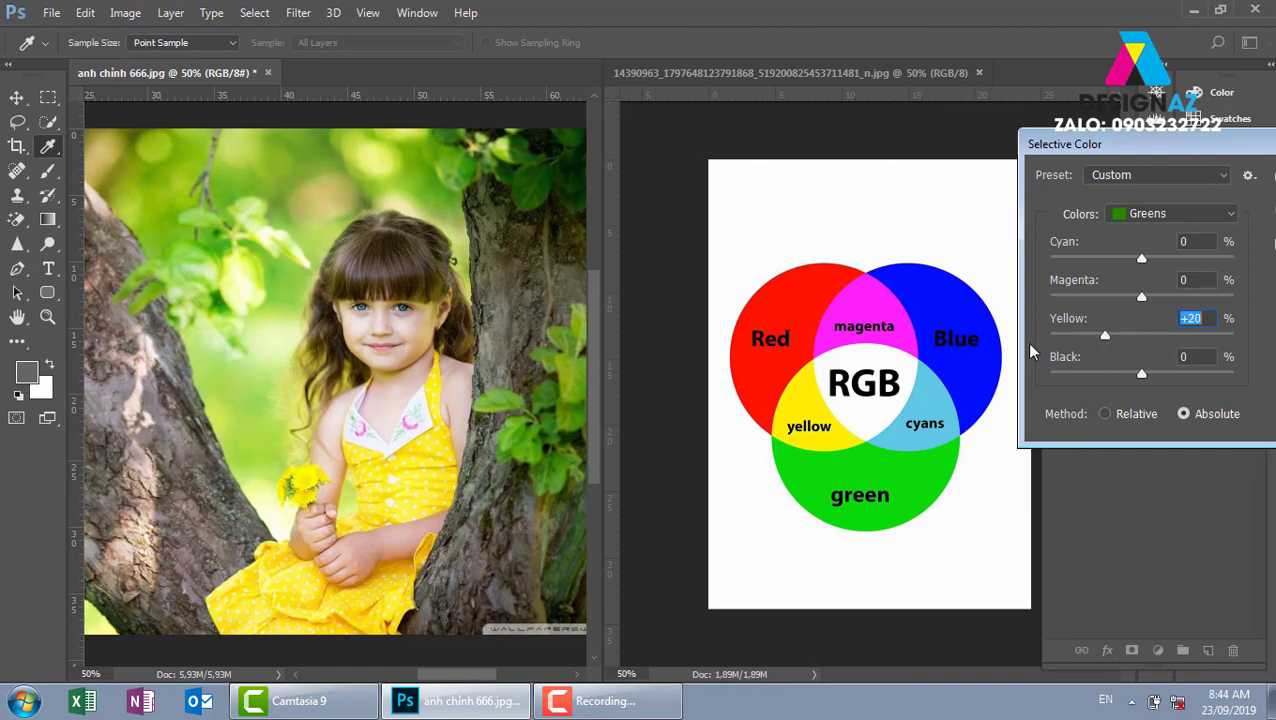
left_click_drag(1105, 336, 1050, 336)
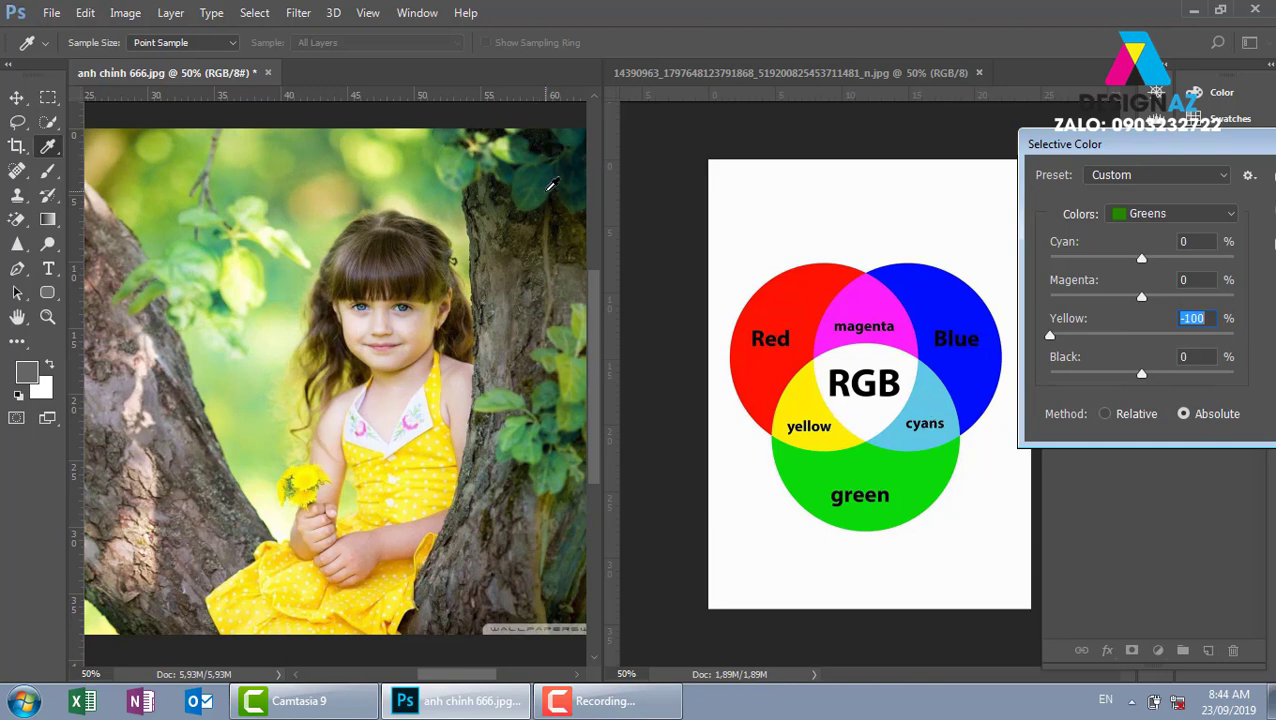
left_click_drag(1155, 152, 1007, 133)
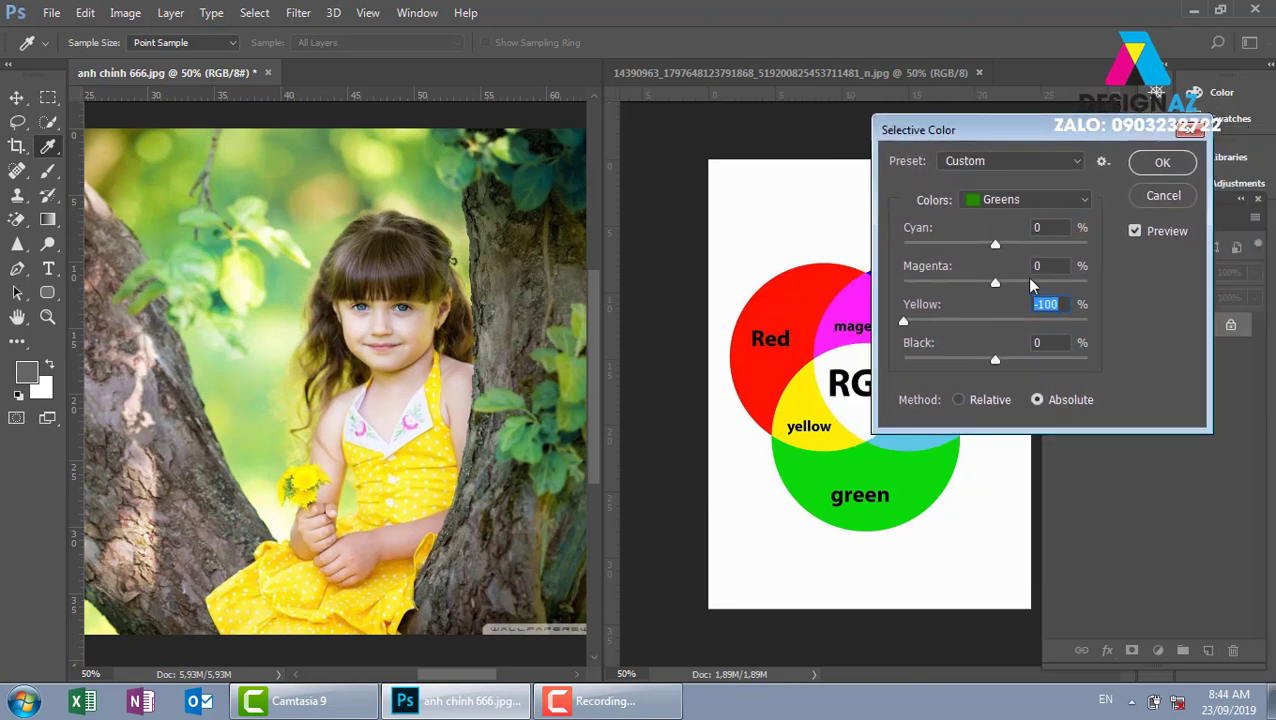
mouse_move(995, 244)
left_mouse_down()
mouse_move(1024, 247)
mouse_move(941, 245)
mouse_move(980, 242)
left_mouse_up()
Step: Target Yellows and try Yellow at +100 with increased Cyan
left_click(1076, 200)
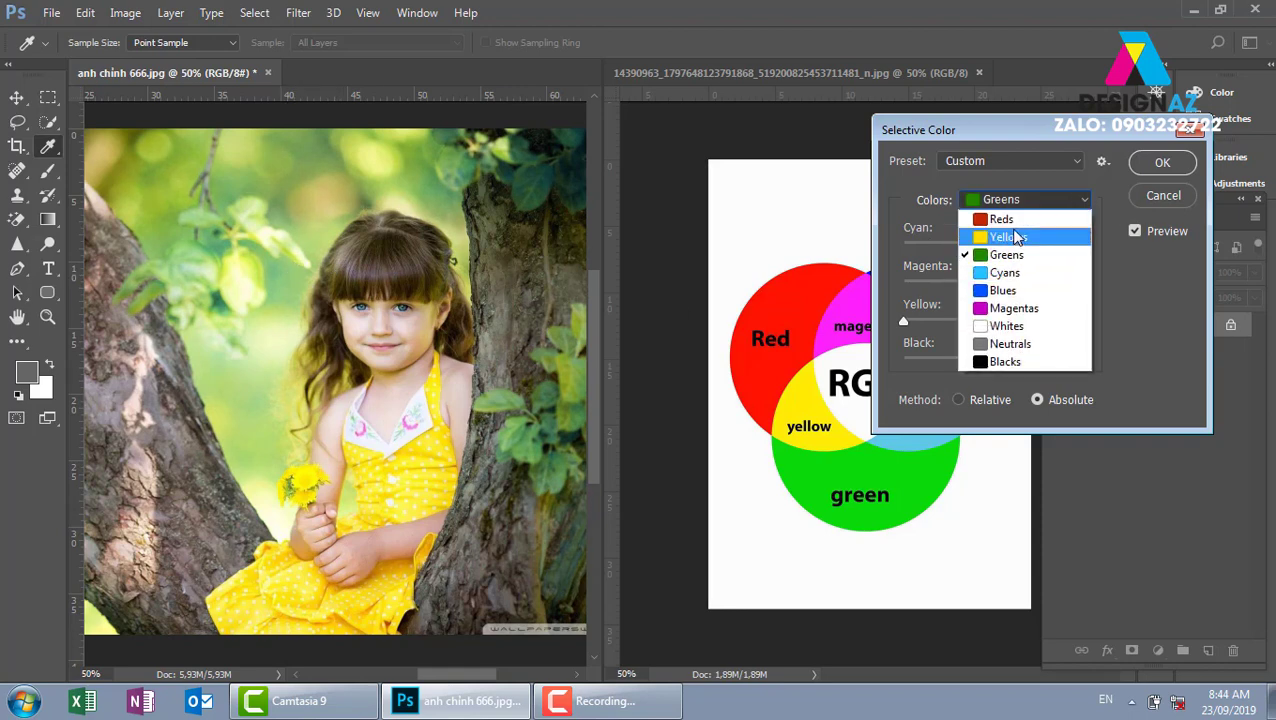
left_click(1010, 237)
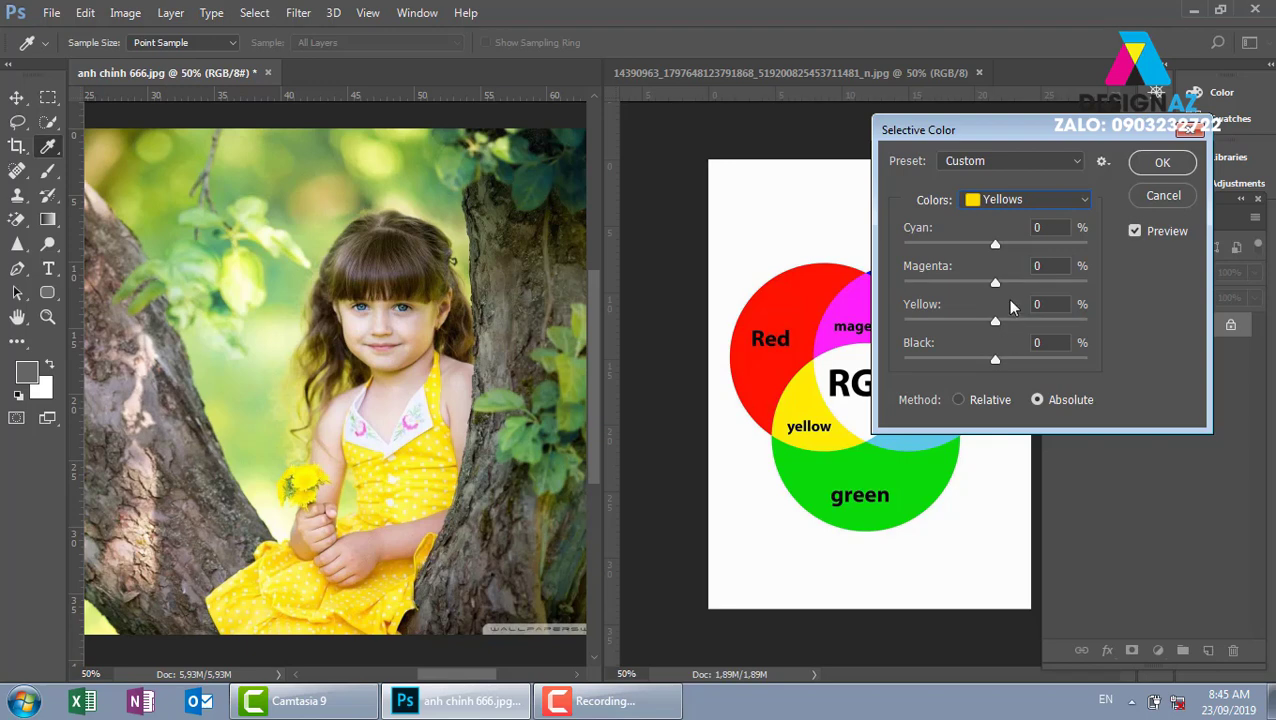
left_click(995, 325)
left_click_drag(1030, 318, 1090, 308)
mouse_move(995, 244)
left_mouse_down()
mouse_move(878, 240)
mouse_move(1118, 250)
left_mouse_up()
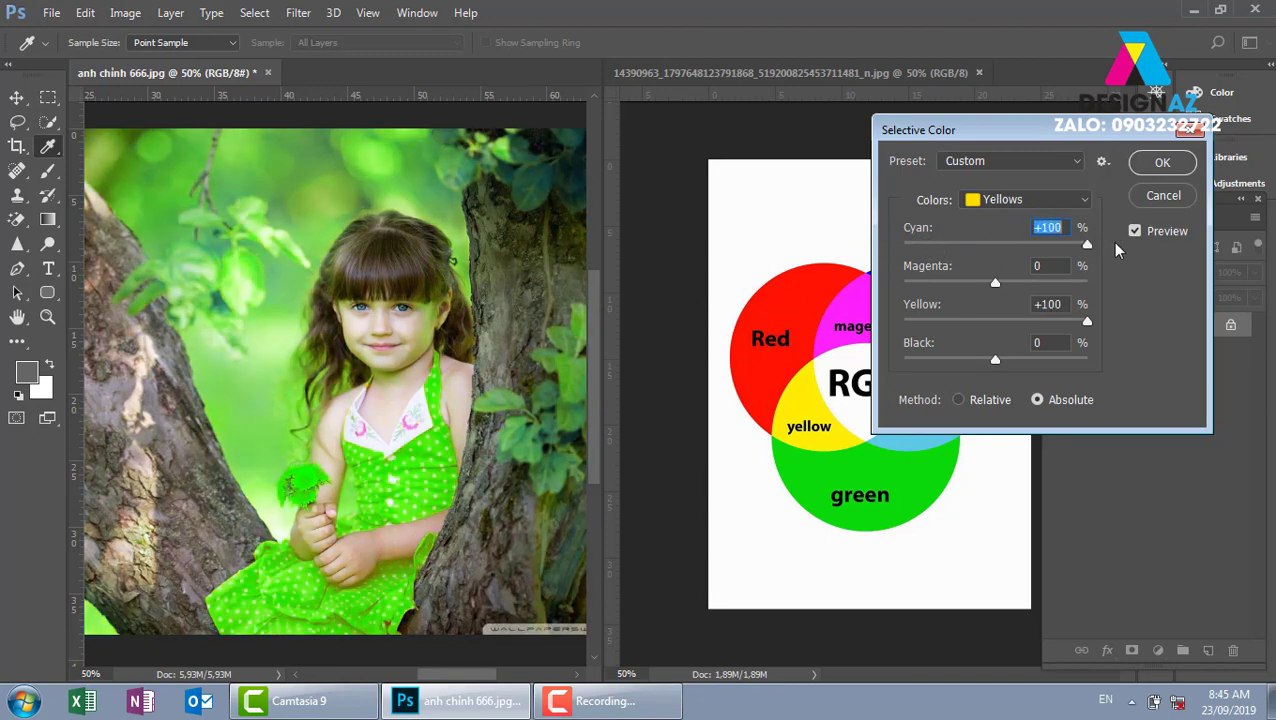
Step: Return Yellows Cyan near zero, lower Yellow to -45, and compare with Preview
mouse_move(1088, 323)
left_mouse_down()
mouse_move(958, 322)
mouse_move(977, 322)
left_mouse_up()
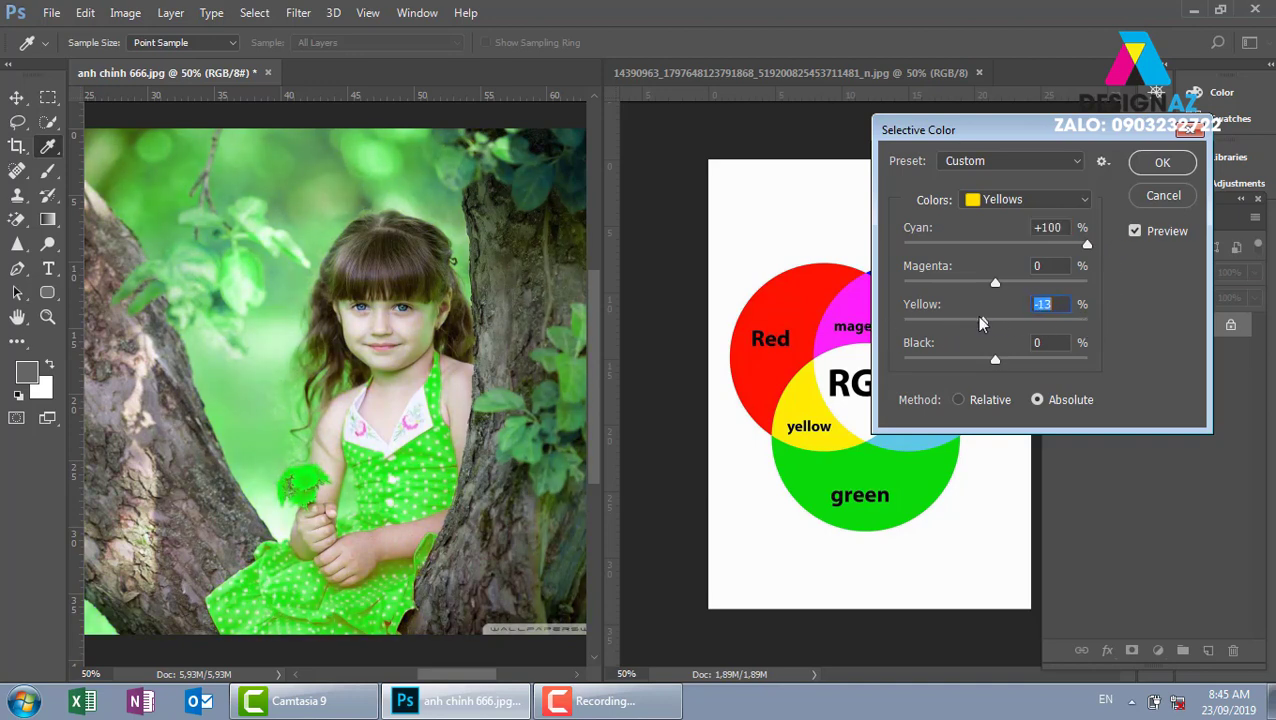
left_click_drag(1086, 250, 991, 248)
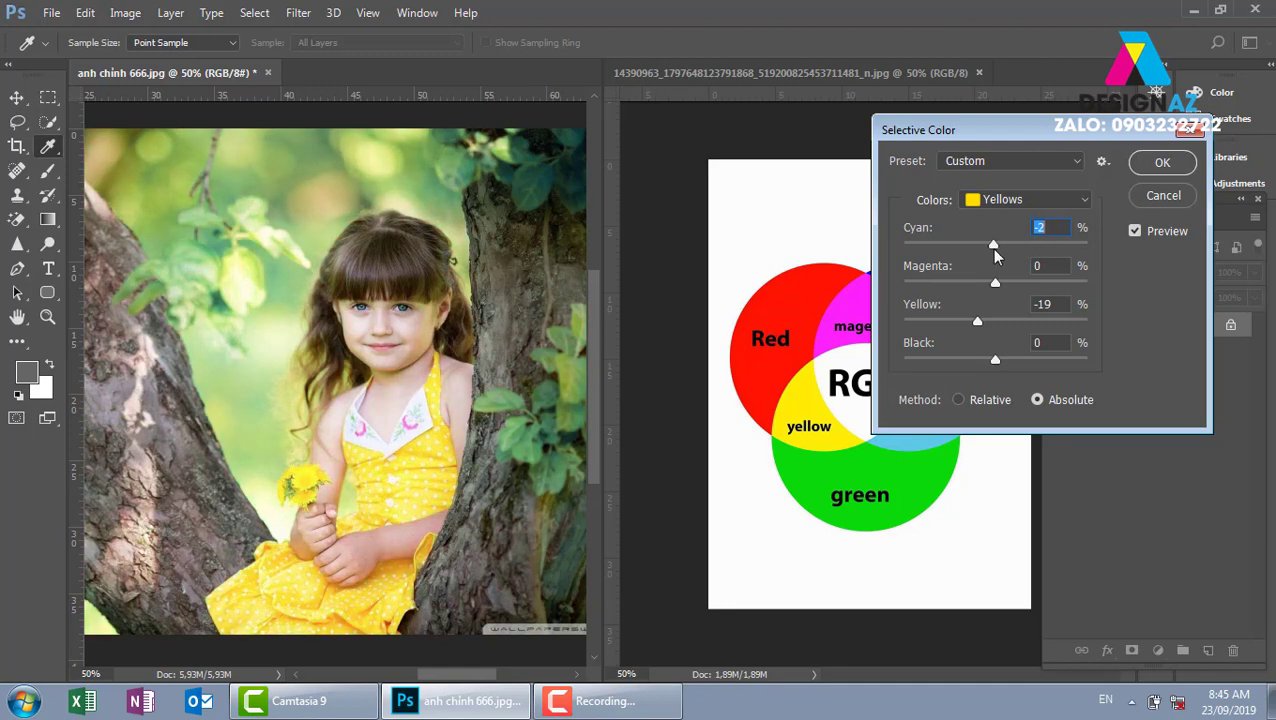
left_click_drag(978, 322, 955, 321)
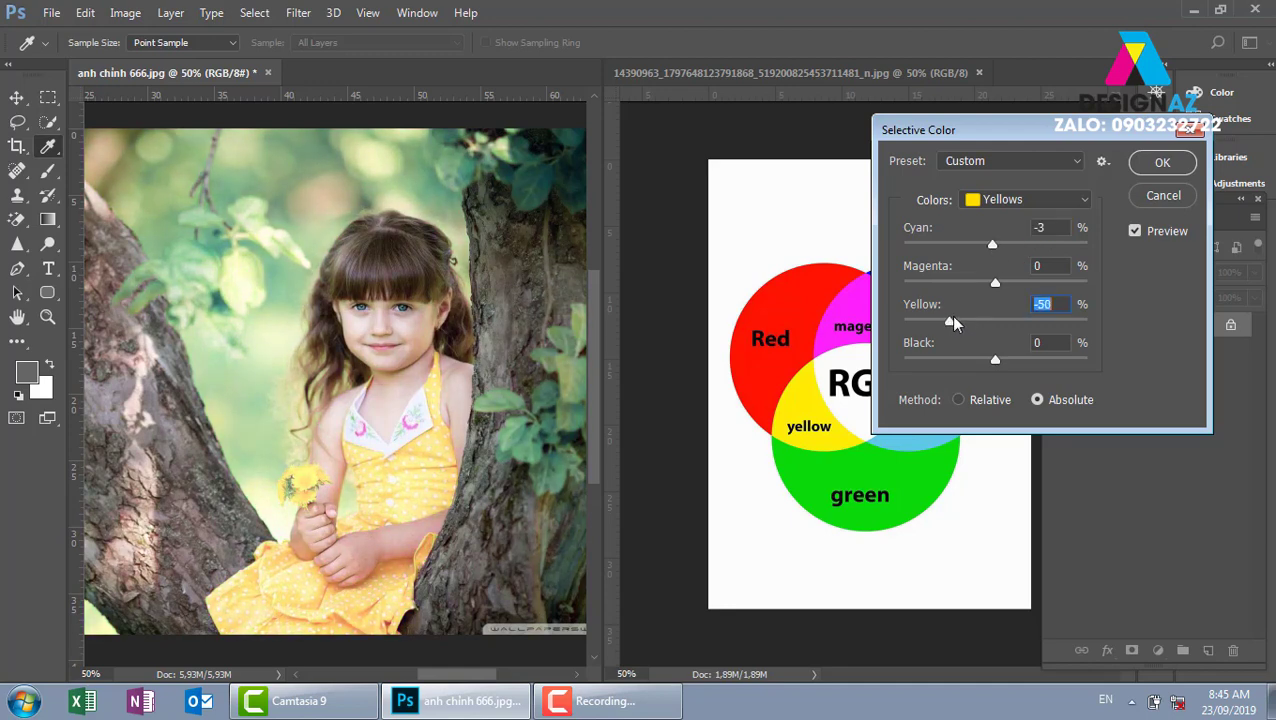
left_click(1135, 231)
left_click(1135, 231)
Step: Cancel Selective Color and close the girl photo without saving
left_click(1166, 194)
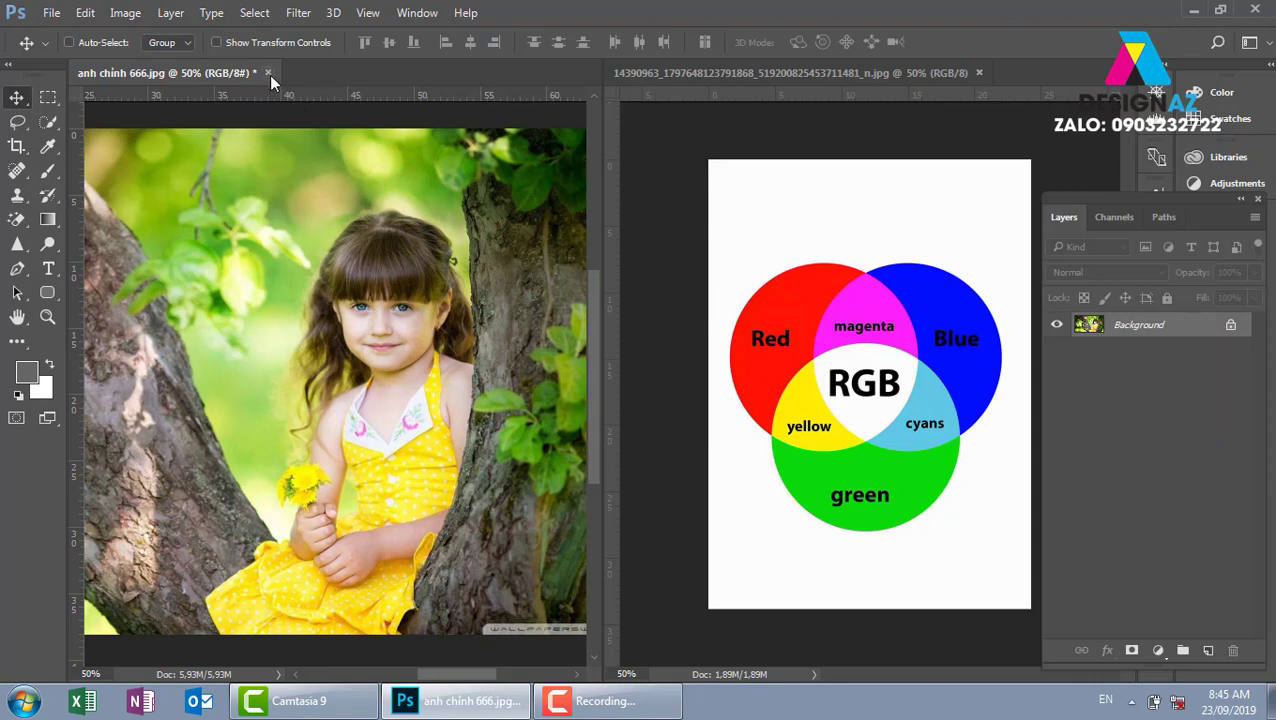
left_click(268, 73)
left_click(647, 280)
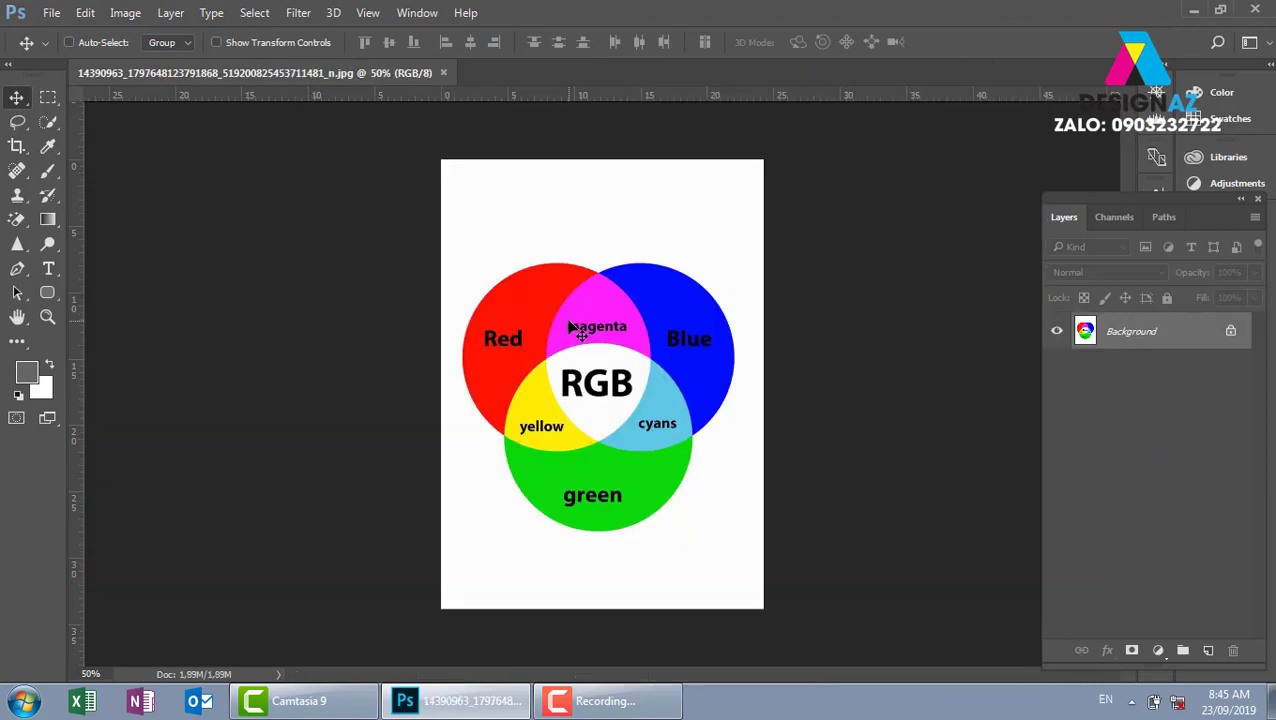
Step: Browse drive E: through the dowload and thuvienanh folders into the anhcuoi image folder
key("ctrl+o")
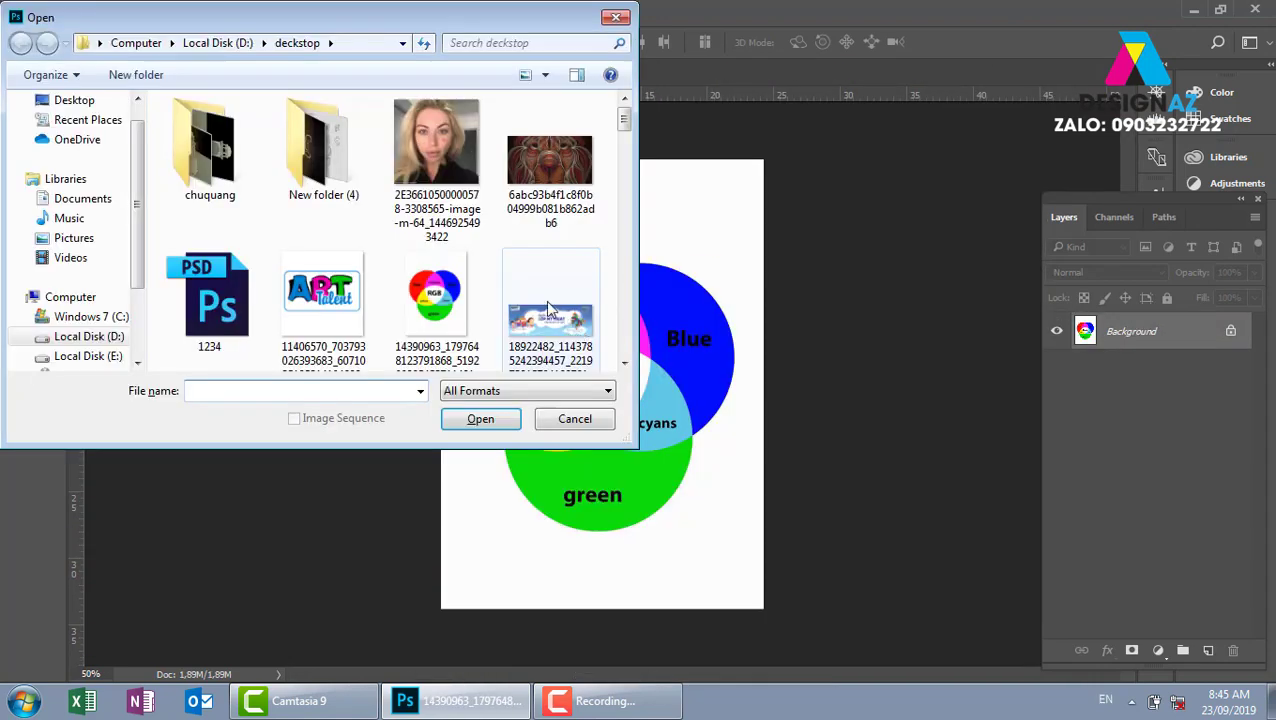
left_click(105, 358)
left_click(350, 290)
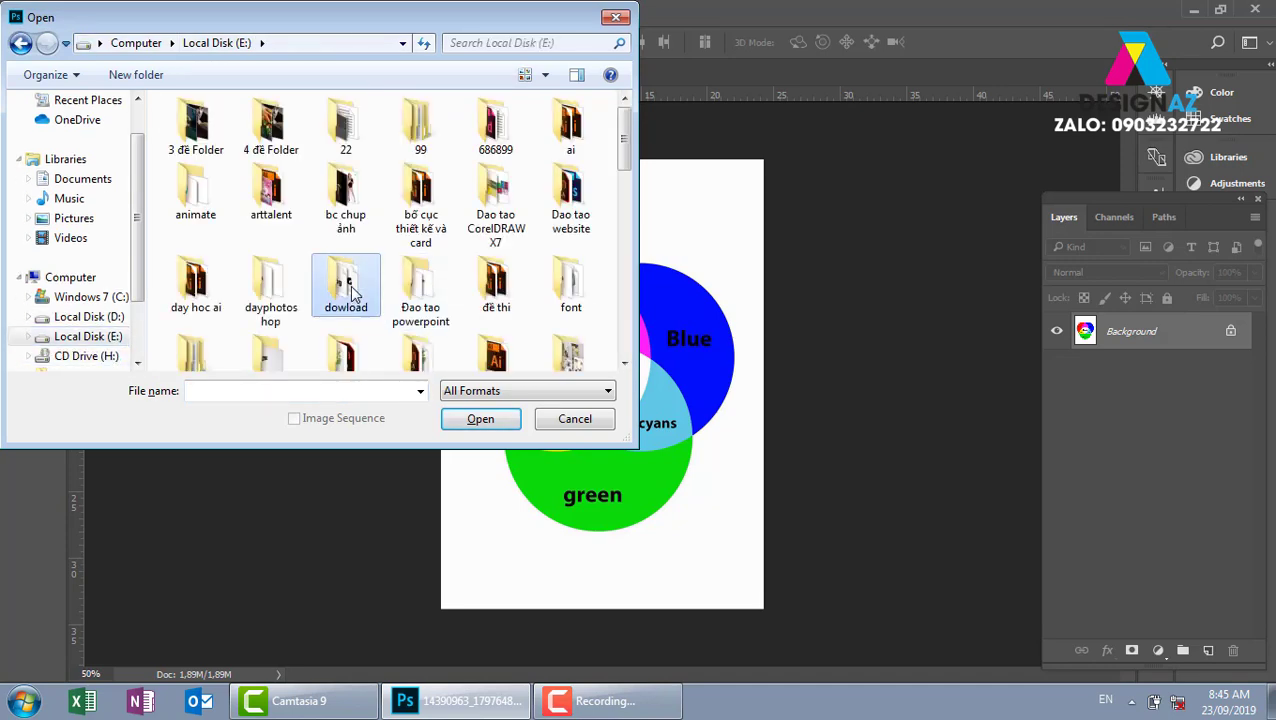
double_click(350, 290)
double_click(419, 142)
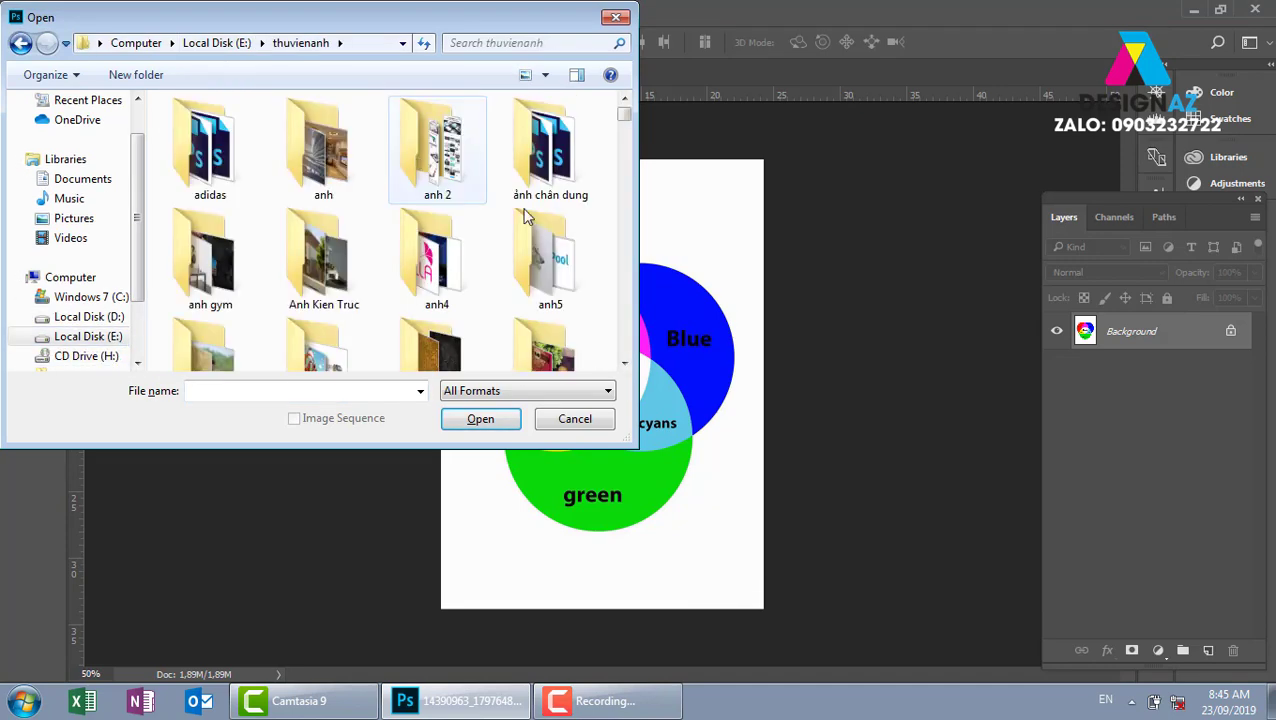
scroll(624, 125, "down", 2)
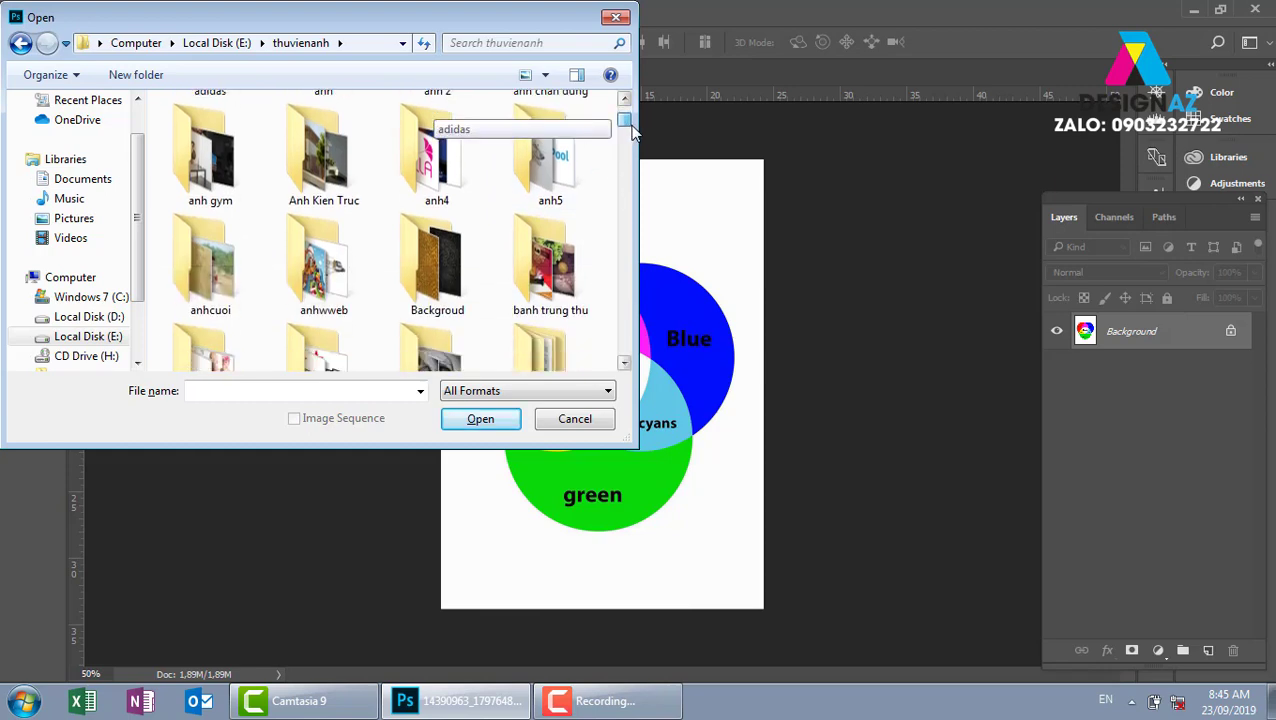
double_click(220, 295)
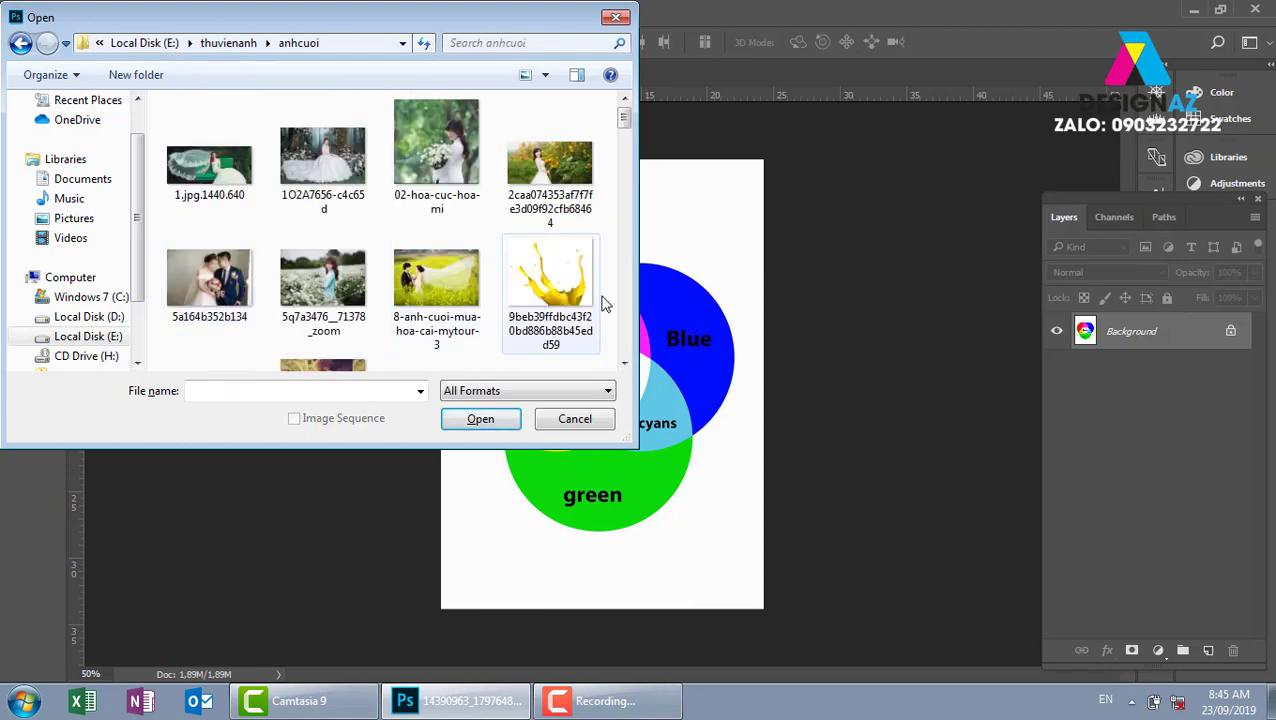
Step: Scroll through the anhcuoi folder's thumbnails
left_click_drag(624, 365, 624, 365)
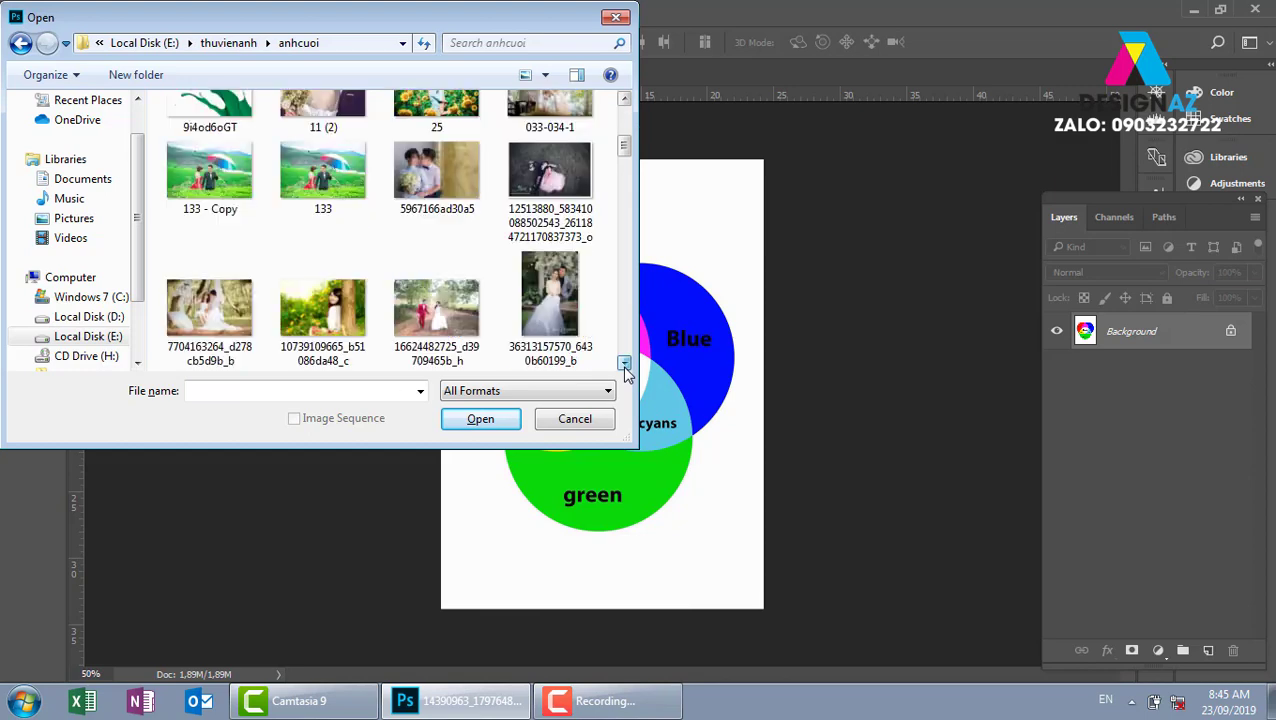
left_click(624, 365)
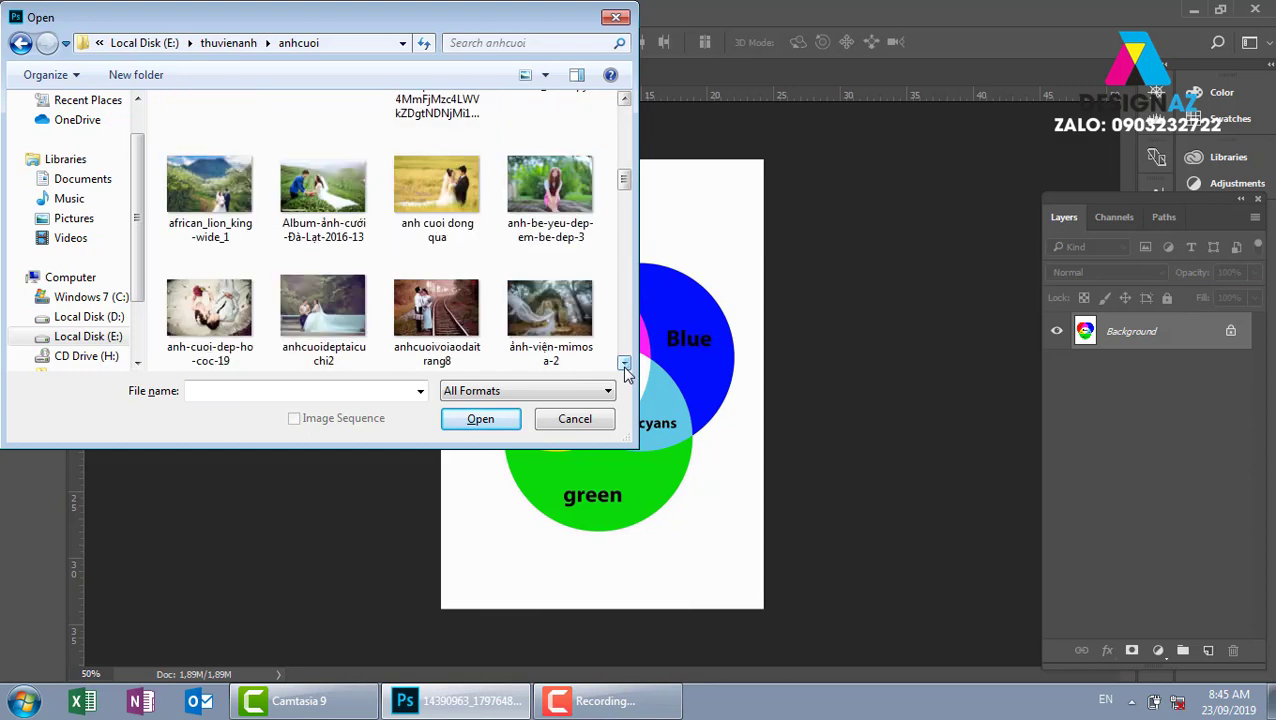
left_click_drag(624, 365, 624, 365)
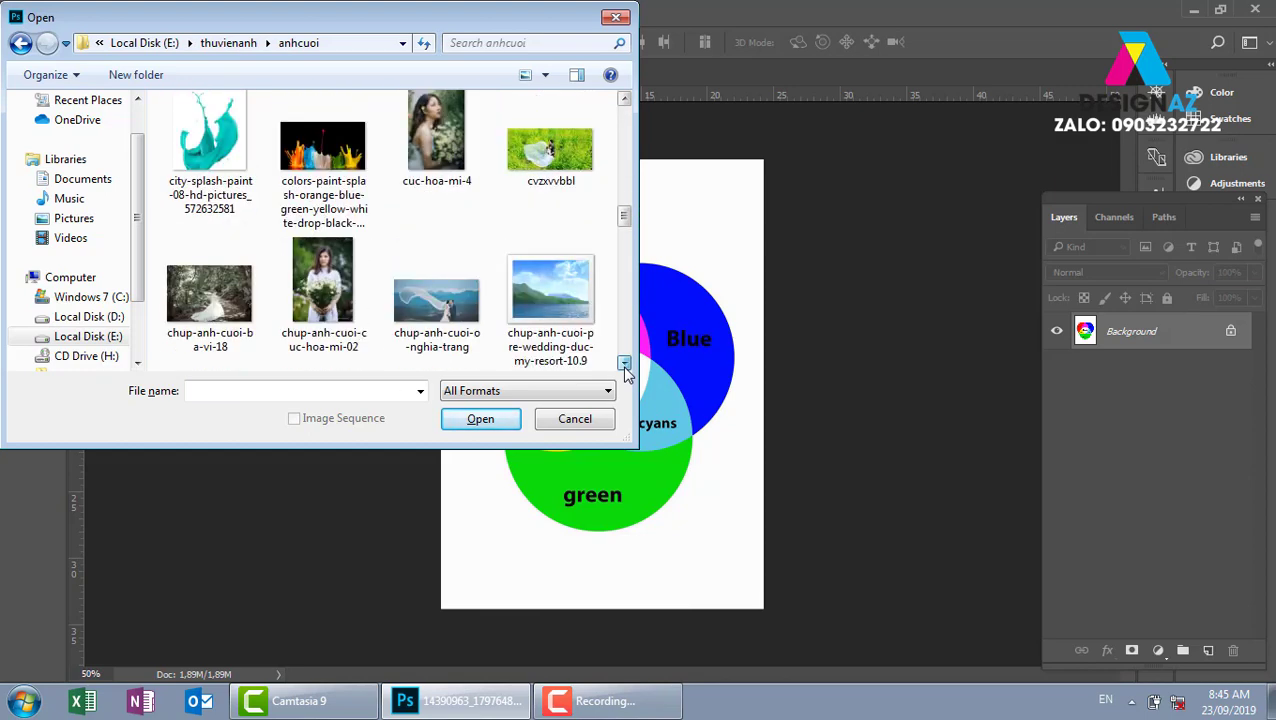
left_click(624, 365)
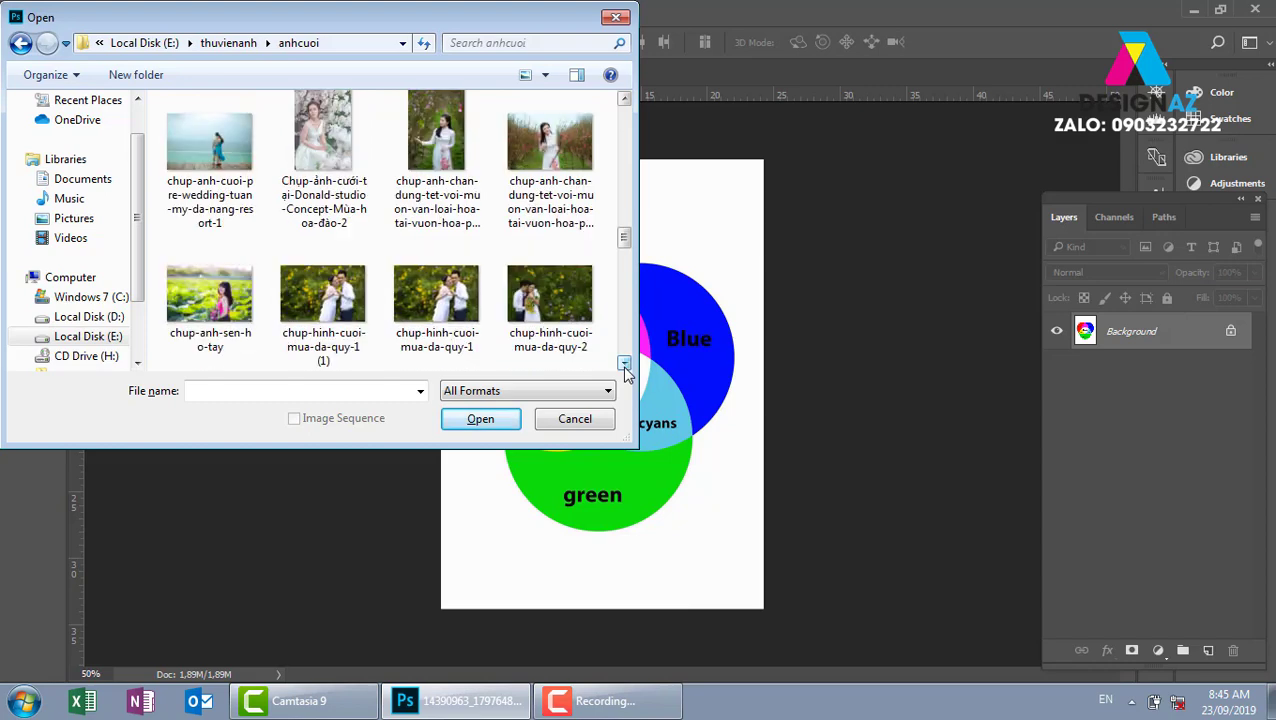
left_click(624, 365)
left_click(624, 365)
left_click(624, 365)
left_click(624, 365)
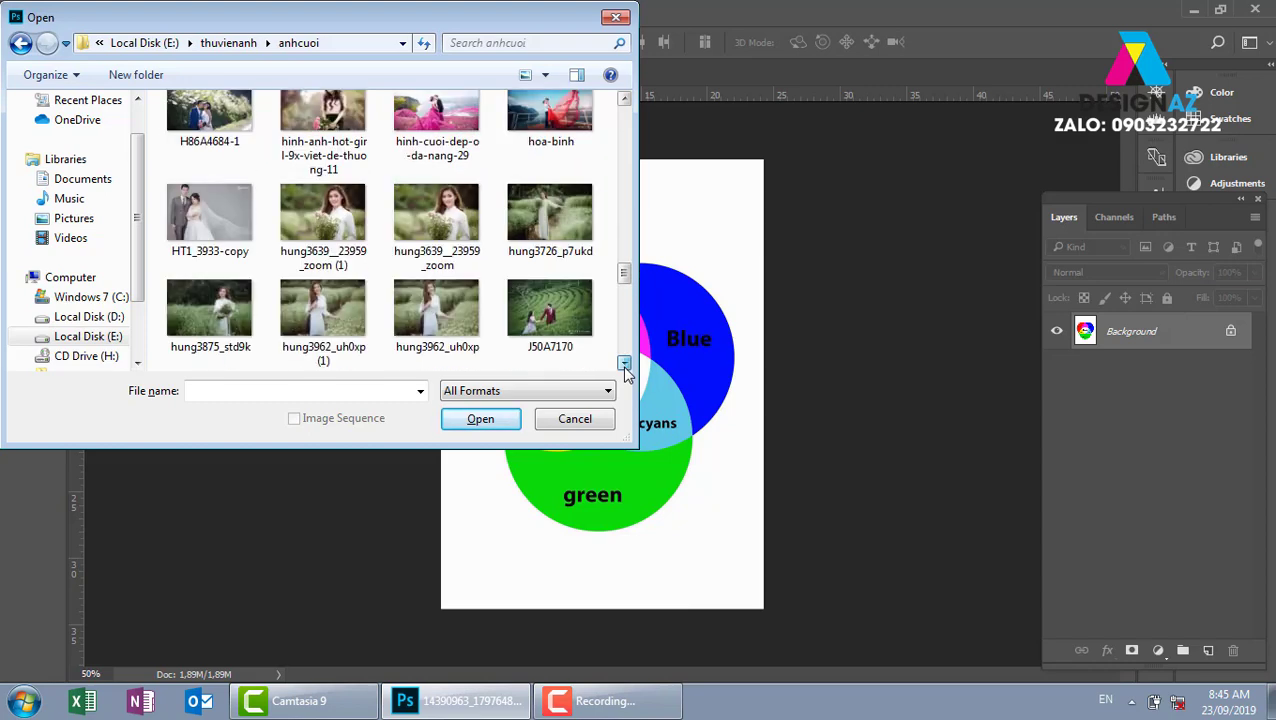
left_click(624, 365)
left_click(624, 365)
left_click(624, 365)
left_click(624, 365)
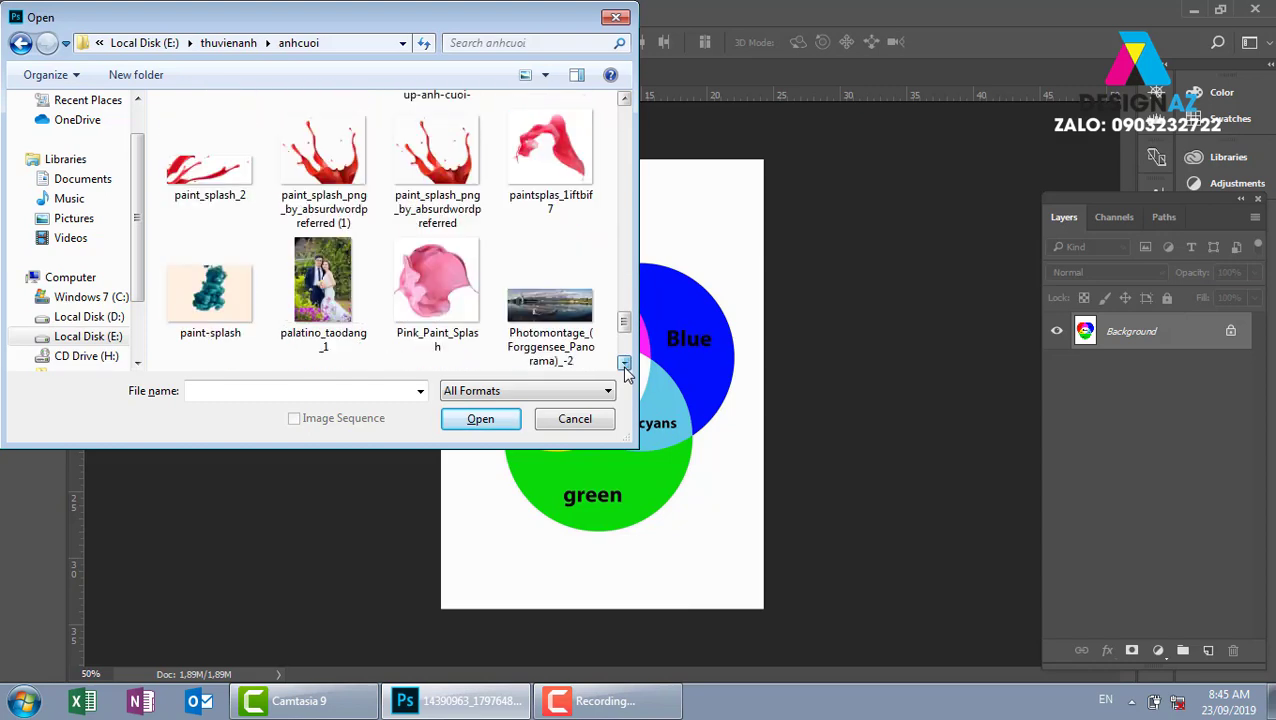
left_click(624, 365)
left_click(624, 365)
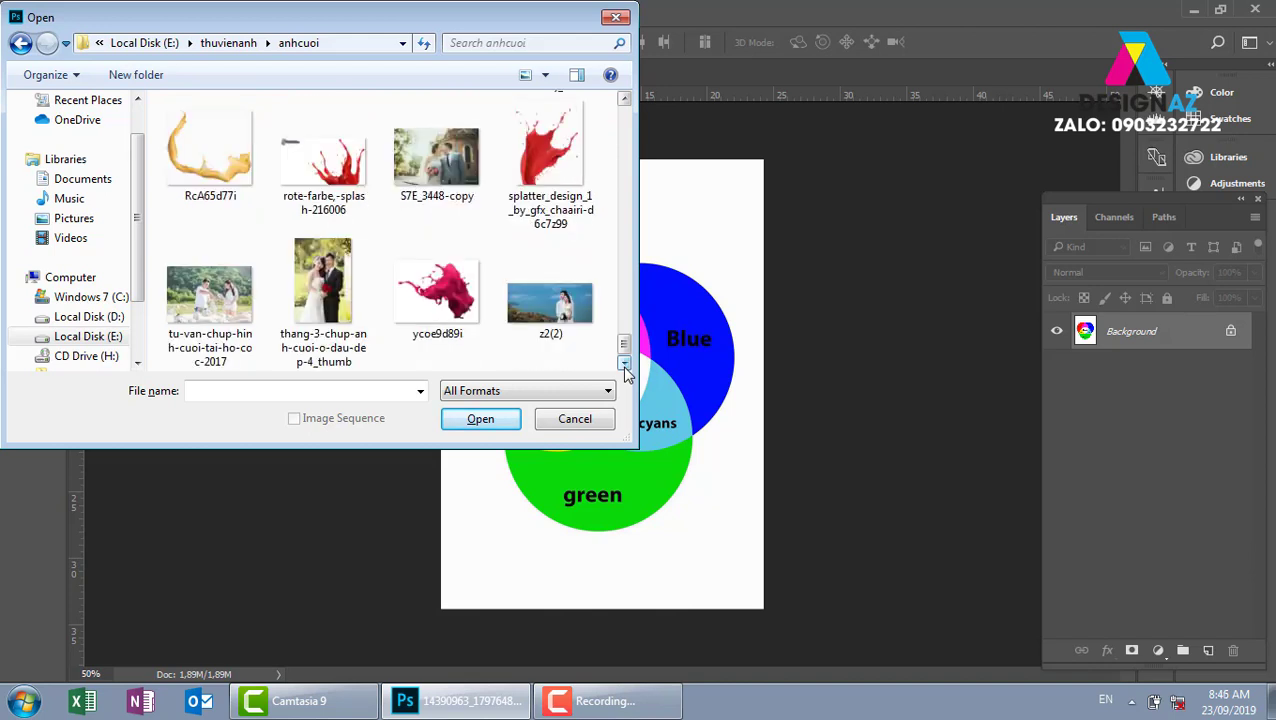
Step: Go back up to thuvienanh and open the Girl folder
left_click(230, 43)
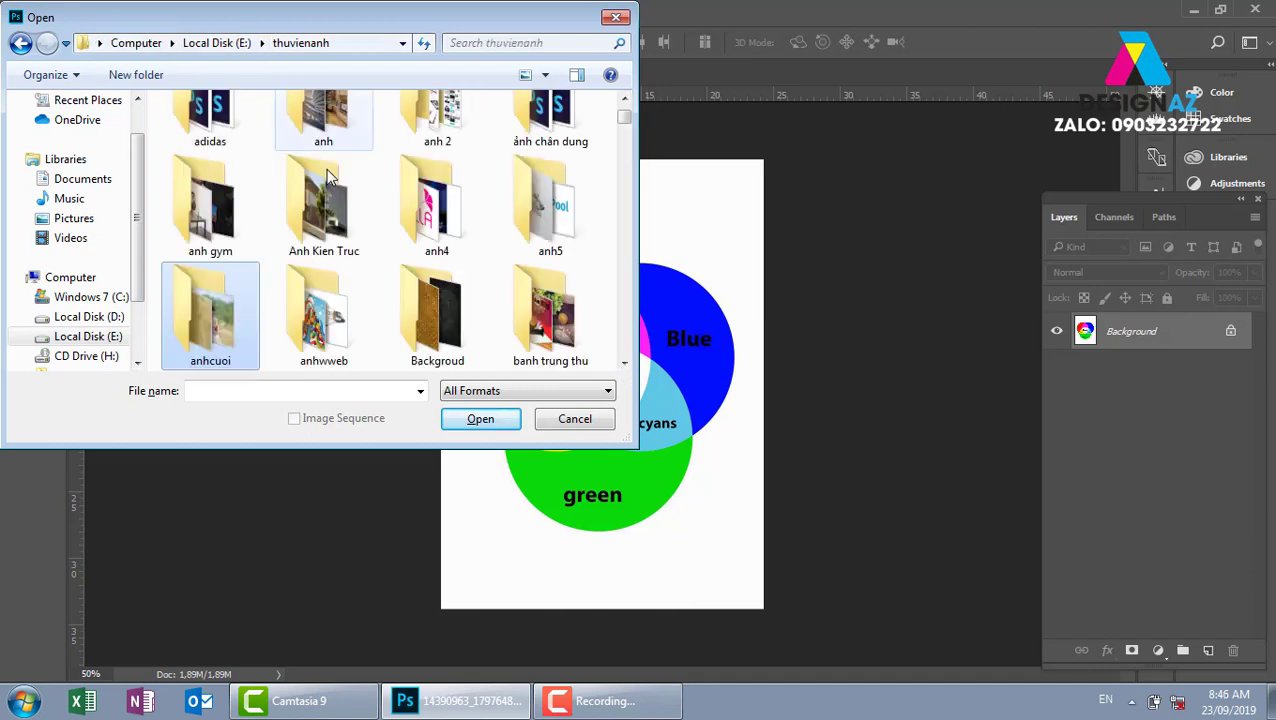
left_click(366, 214)
key("g")
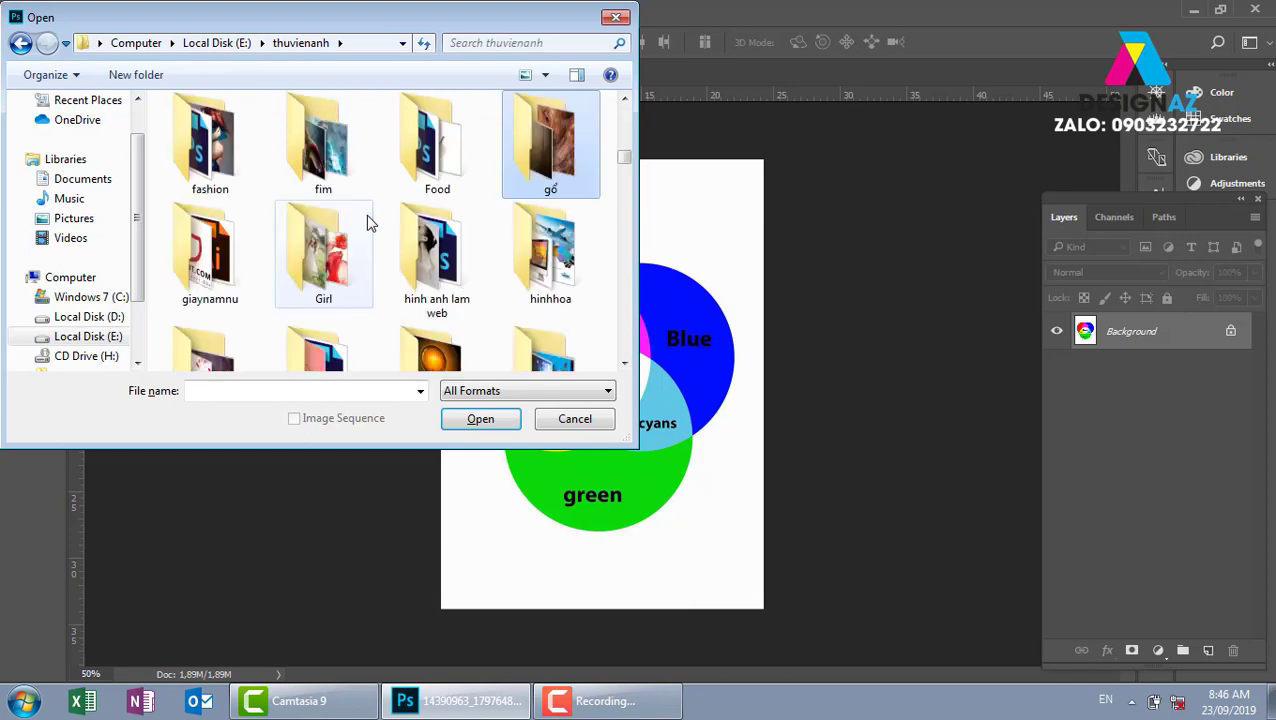
double_click(350, 290)
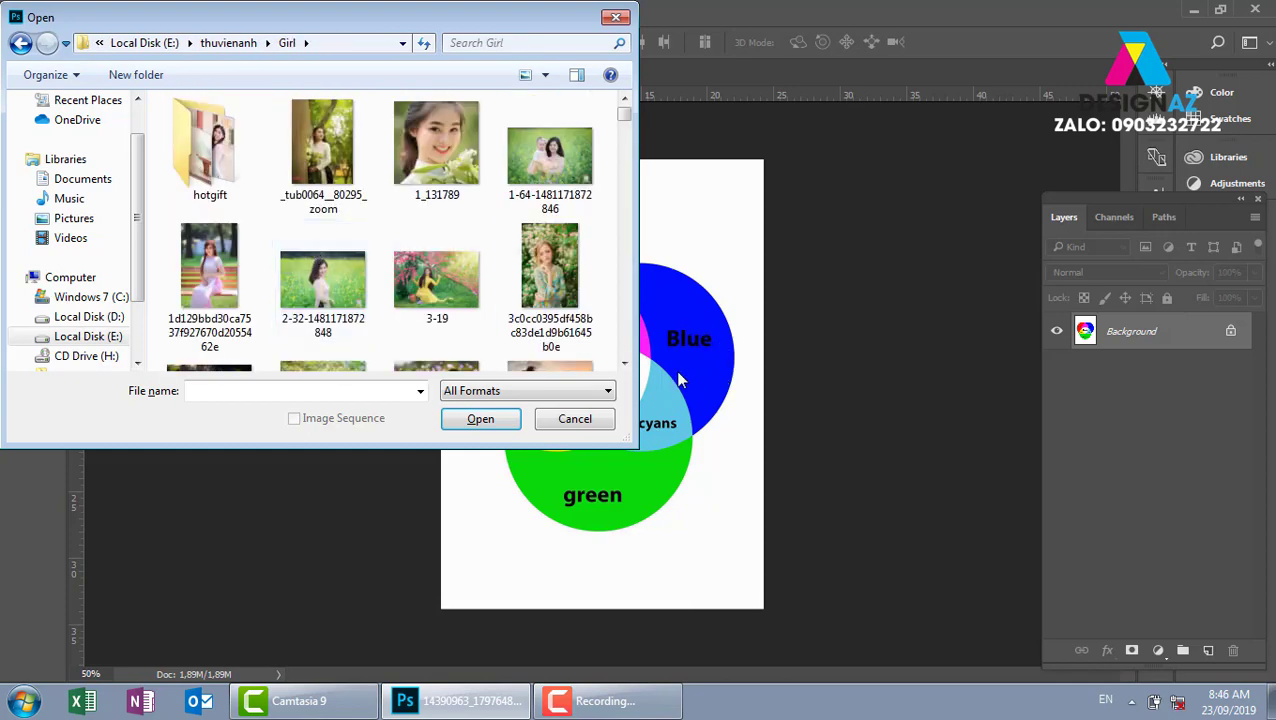
Step: Scroll the Girl folder thumbnails and select the photo of the woman kneeling in grass
left_click(624, 363)
left_click(627, 361)
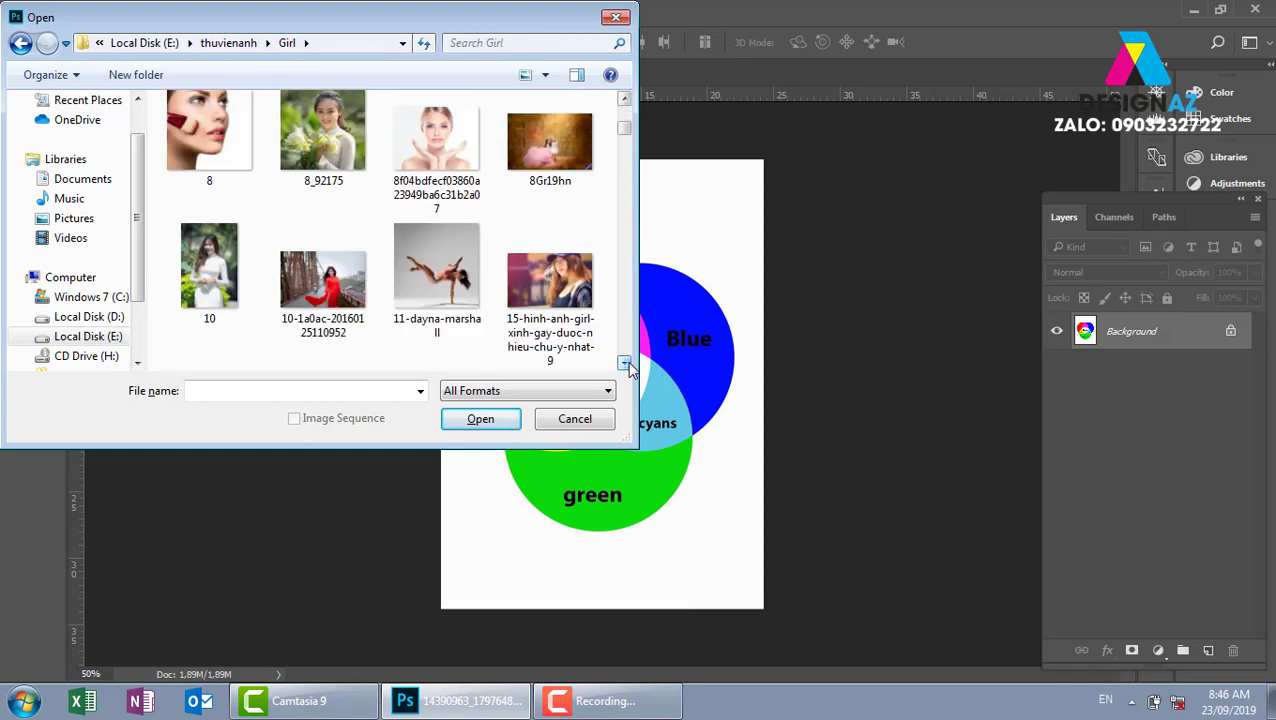
left_click(627, 361)
left_click(627, 361)
left_click(627, 361)
left_click(627, 361)
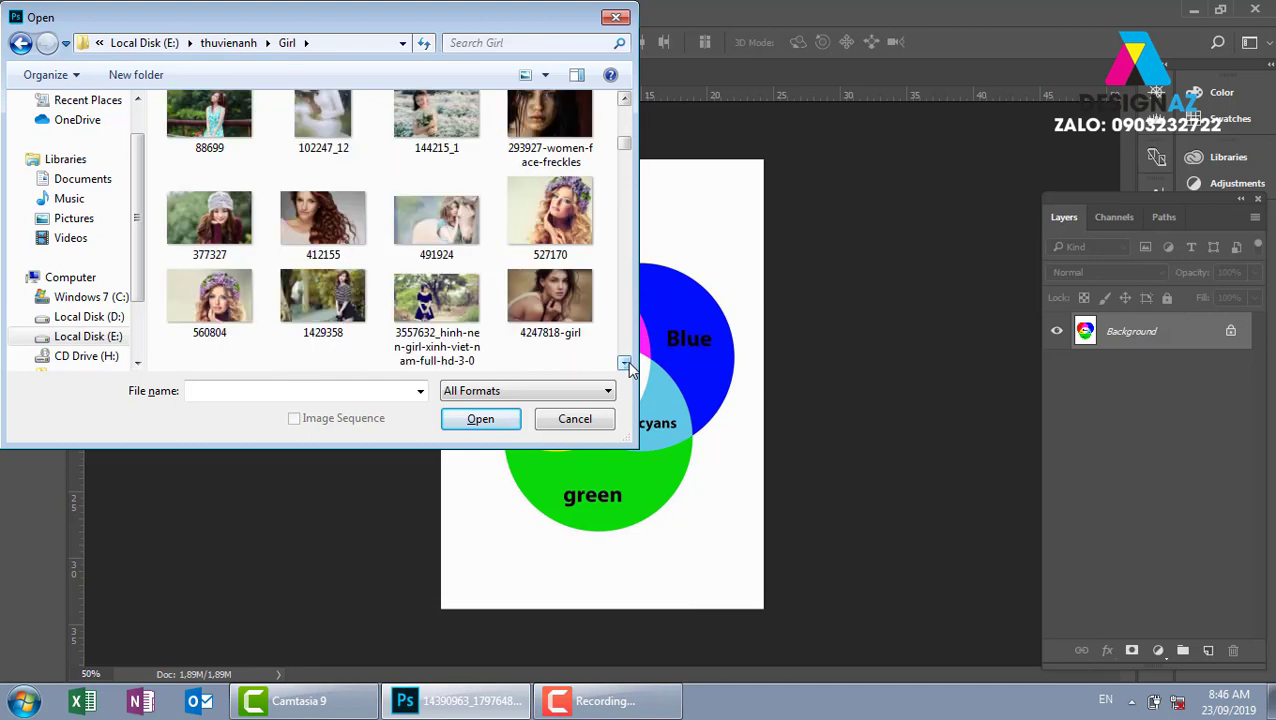
left_click(627, 361)
left_click(627, 361)
left_click(627, 361)
left_click(626, 366)
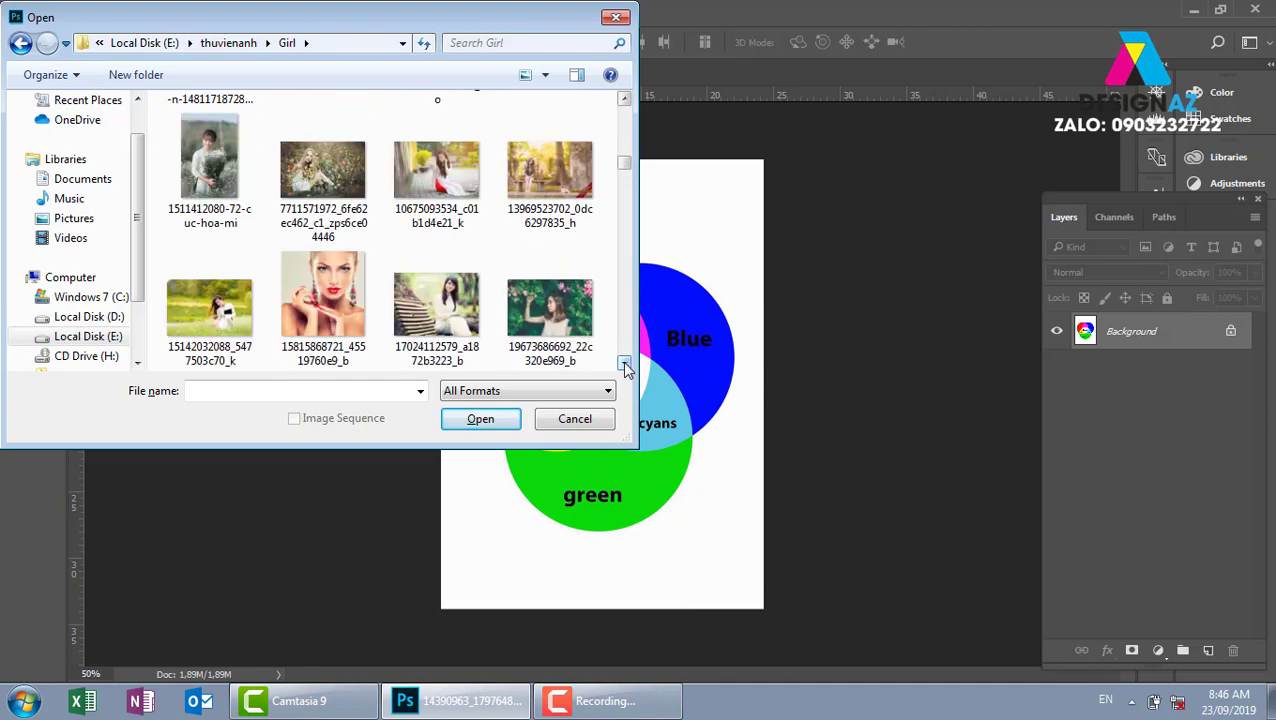
left_click(210, 310)
Step: Open the grass photo and start a Selective Color adjustment on Yellows
left_click(472, 420)
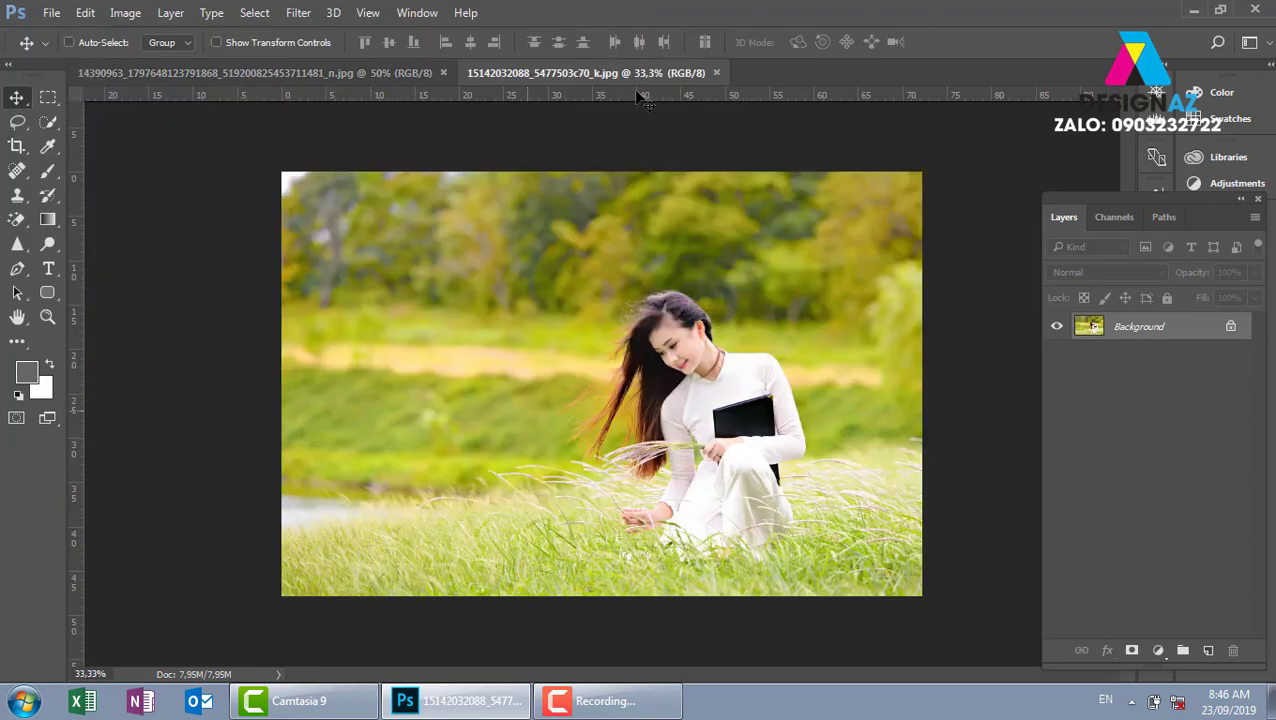
left_click(127, 13)
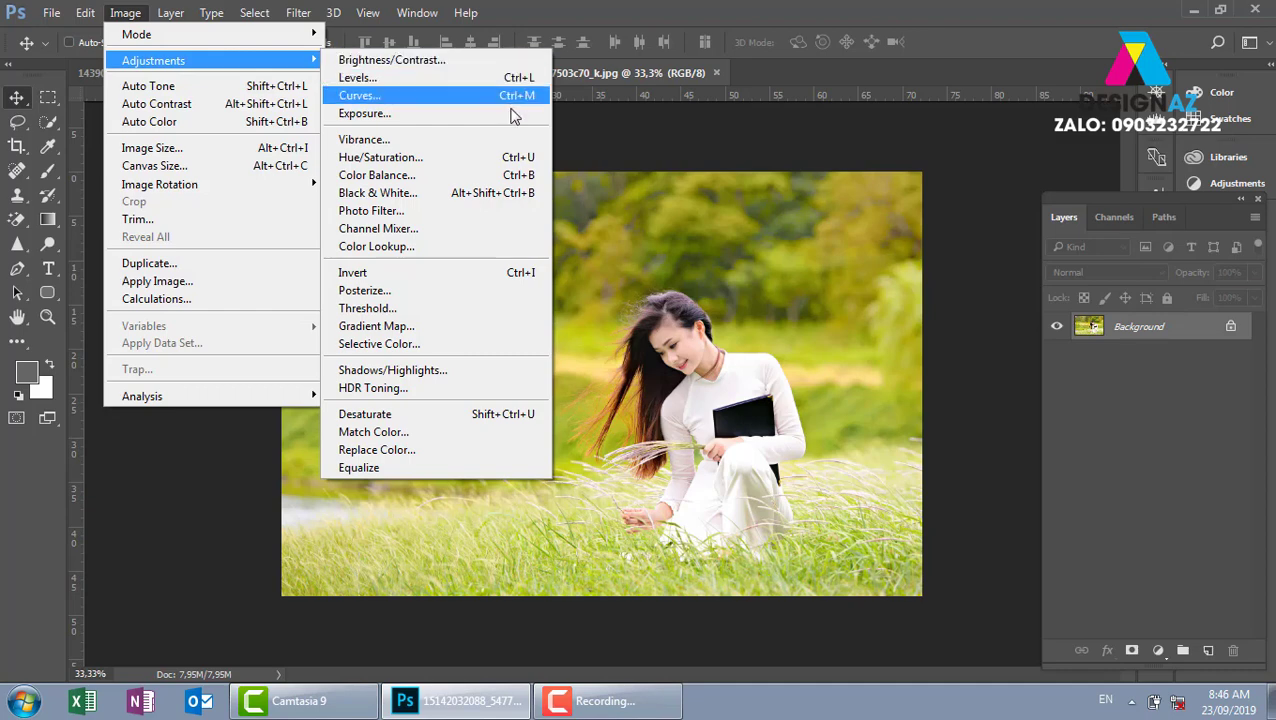
left_click(484, 343)
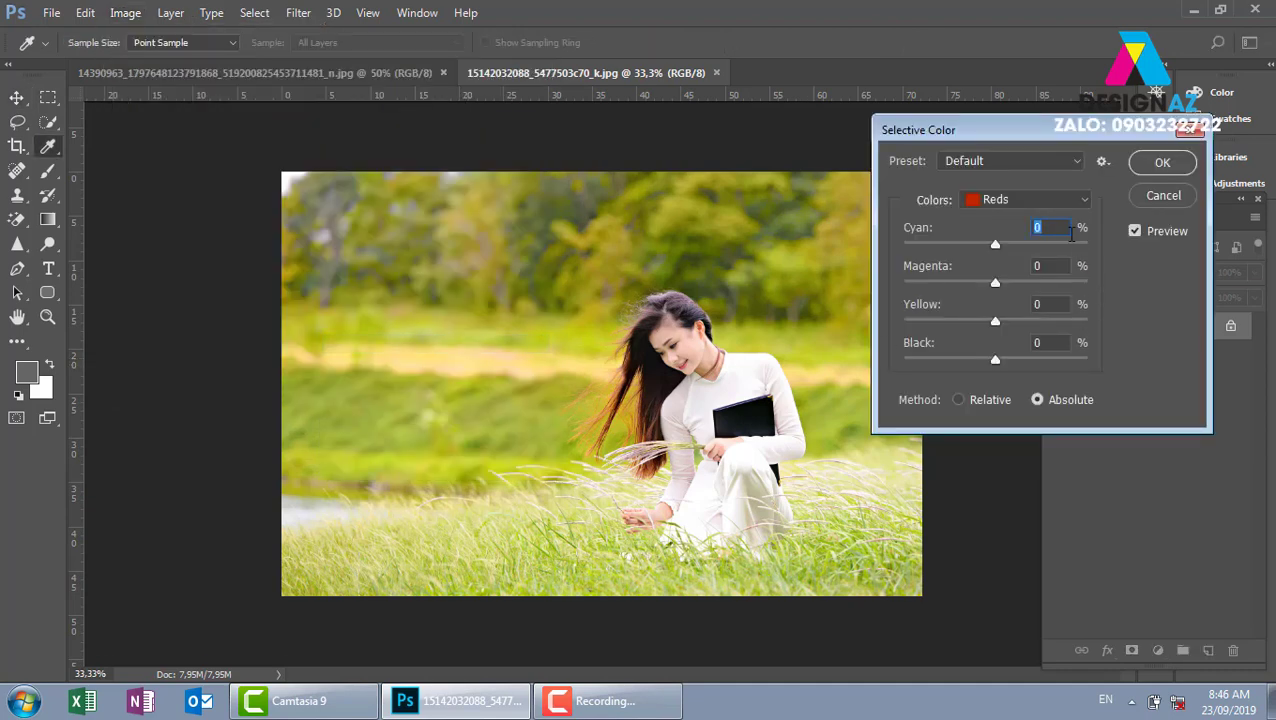
left_click(1060, 204)
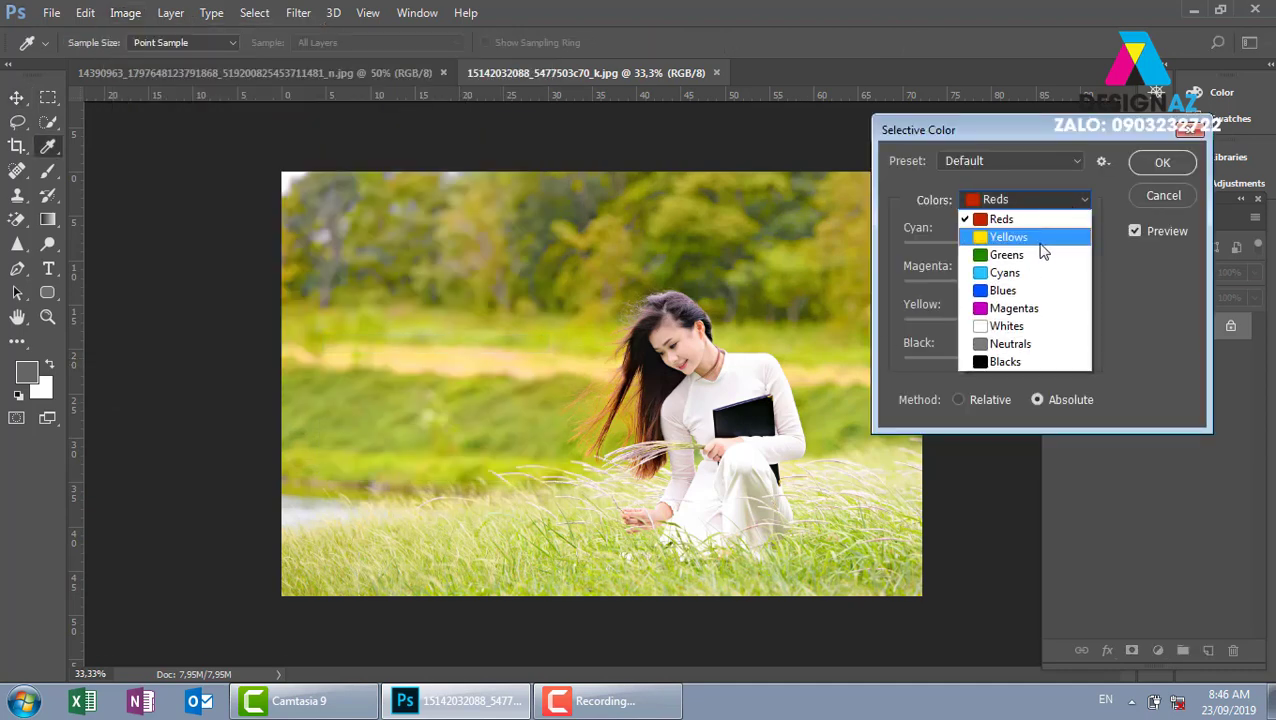
left_click(1040, 238)
Step: Preview Yellows at Yellow -100 with several Cyan values up to +83, then cancel
left_click_drag(995, 321, 878, 328)
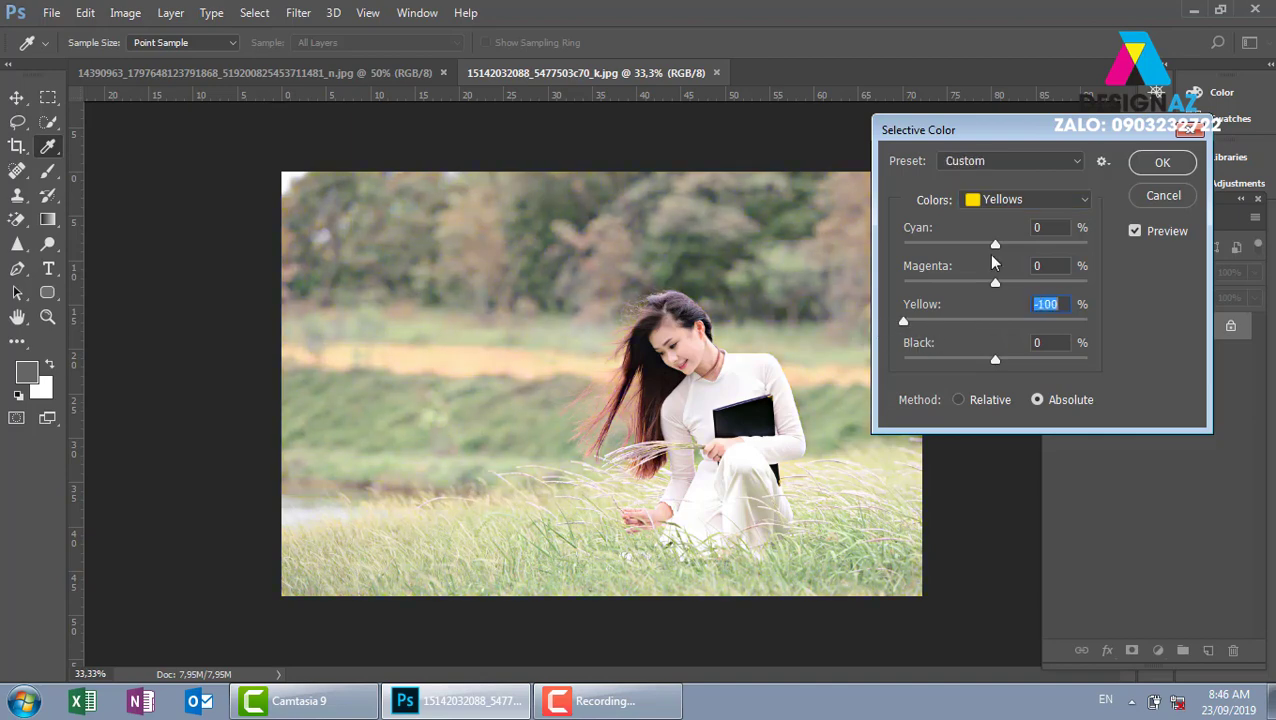
mouse_move(994, 245)
left_mouse_down()
mouse_move(1058, 240)
mouse_move(950, 240)
left_mouse_up()
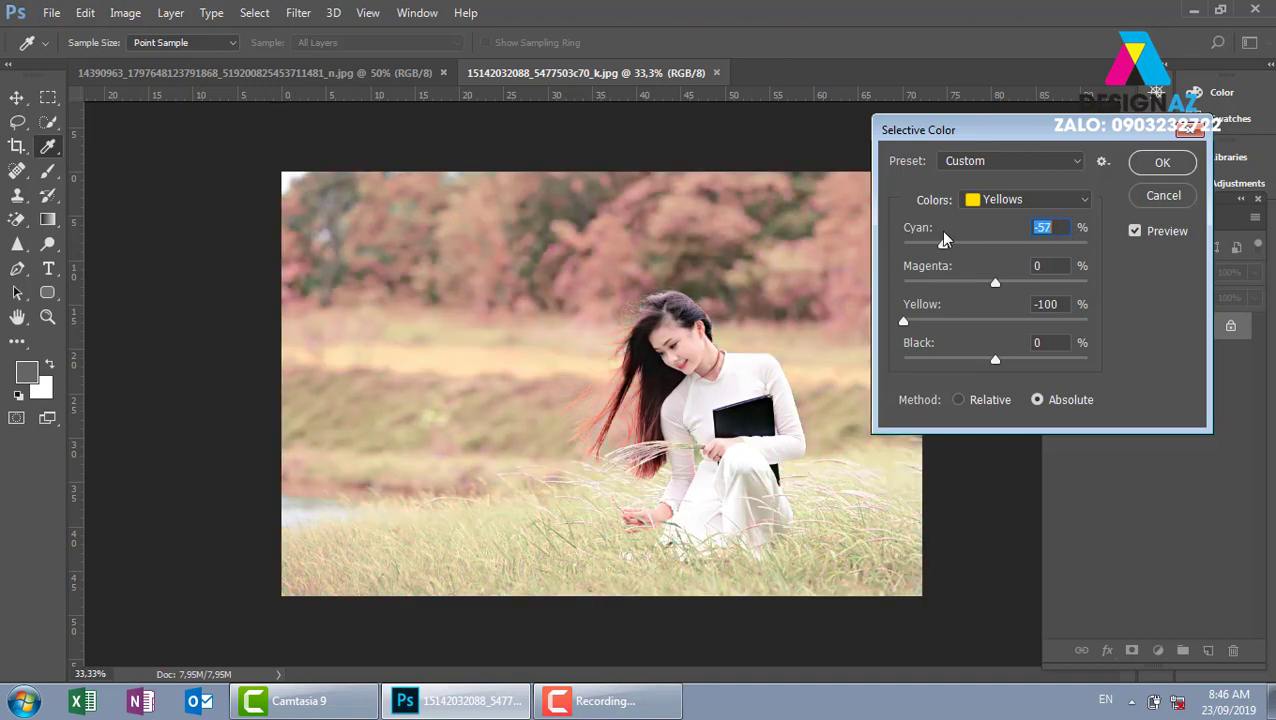
left_click_drag(943, 238, 928, 240)
mouse_move(926, 244)
left_mouse_down()
mouse_move(1071, 245)
mouse_move(923, 238)
mouse_move(1066, 247)
mouse_move(924, 244)
mouse_move(1038, 264)
mouse_move(922, 270)
mouse_move(1063, 275)
mouse_move(1120, 260)
mouse_move(895, 258)
mouse_move(1158, 248)
mouse_move(864, 247)
mouse_move(920, 273)
left_mouse_up()
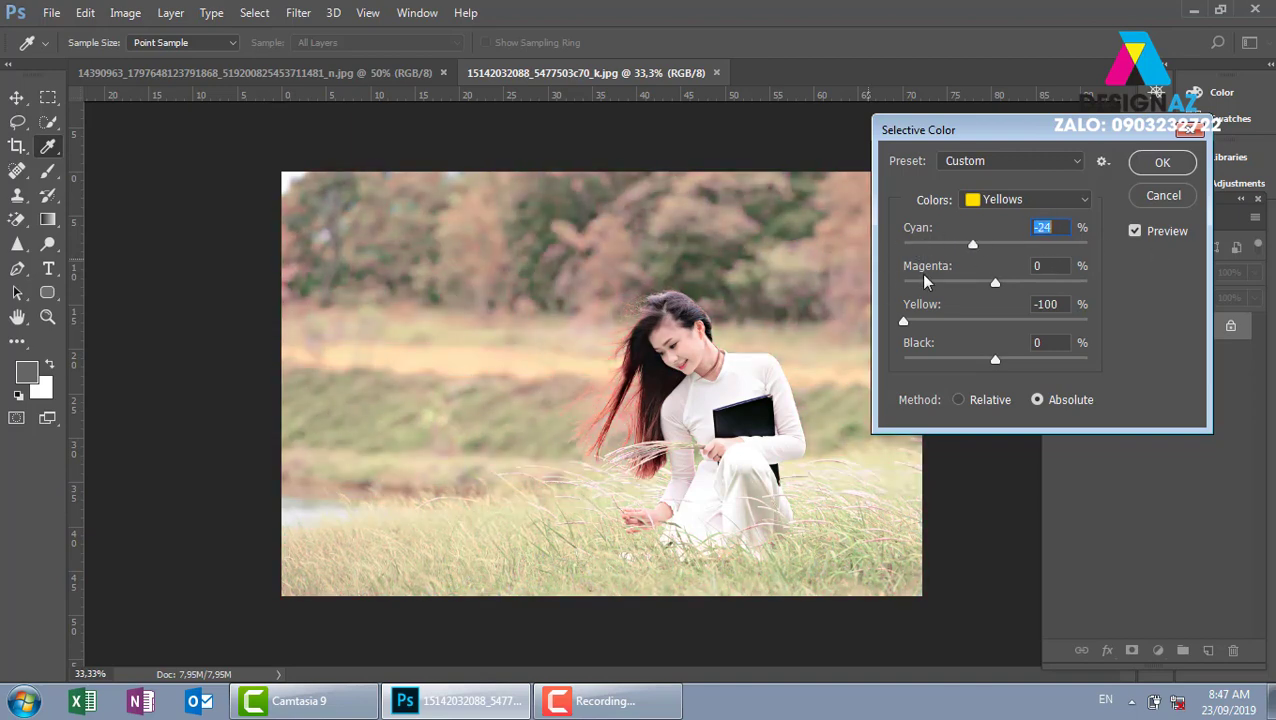
left_click(1192, 130)
Step: Return to the RGB document and open the lily portrait 8_92175.jpg from the Girl folder
key("ctrl+Tab")
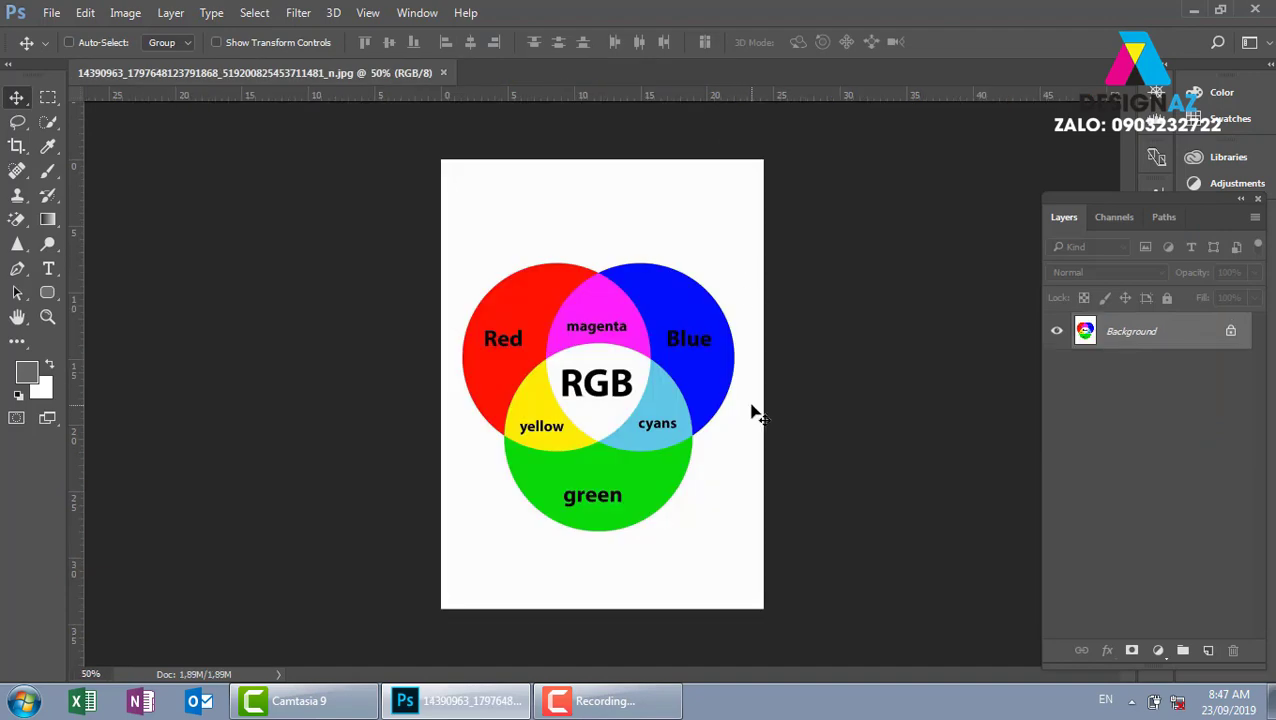
key("ctrl+o")
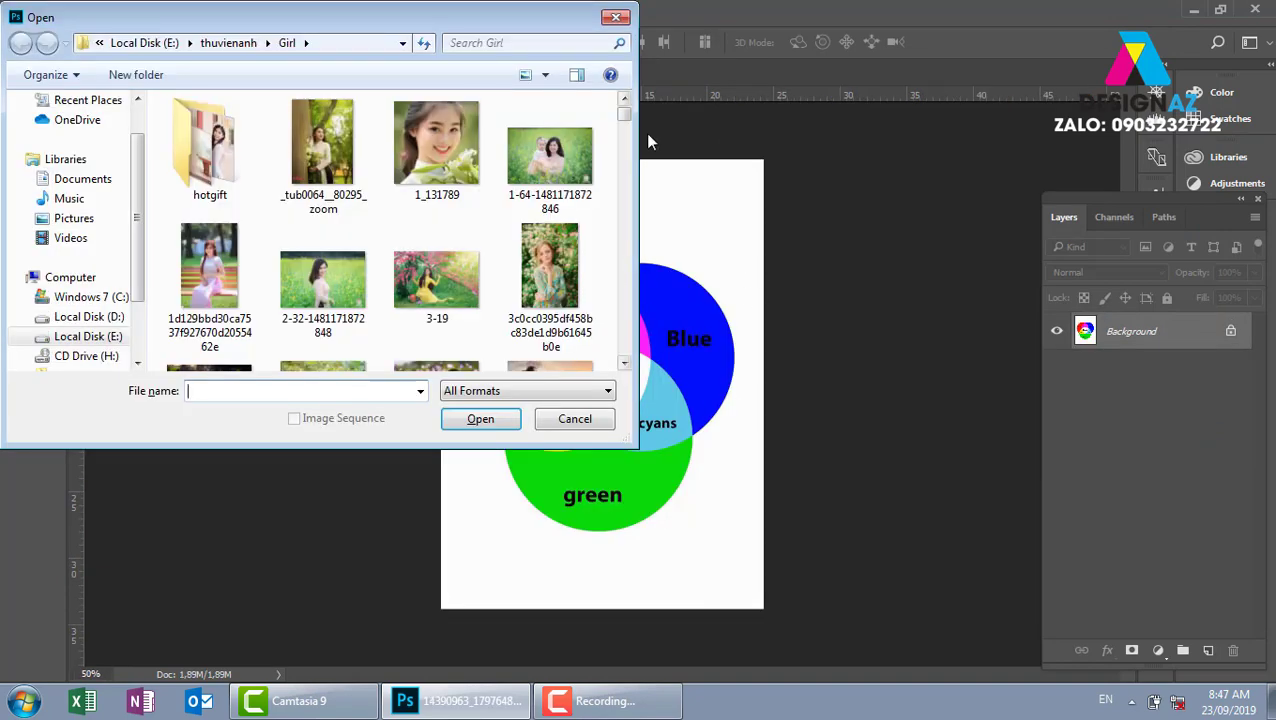
scroll(630, 126, "down", 3)
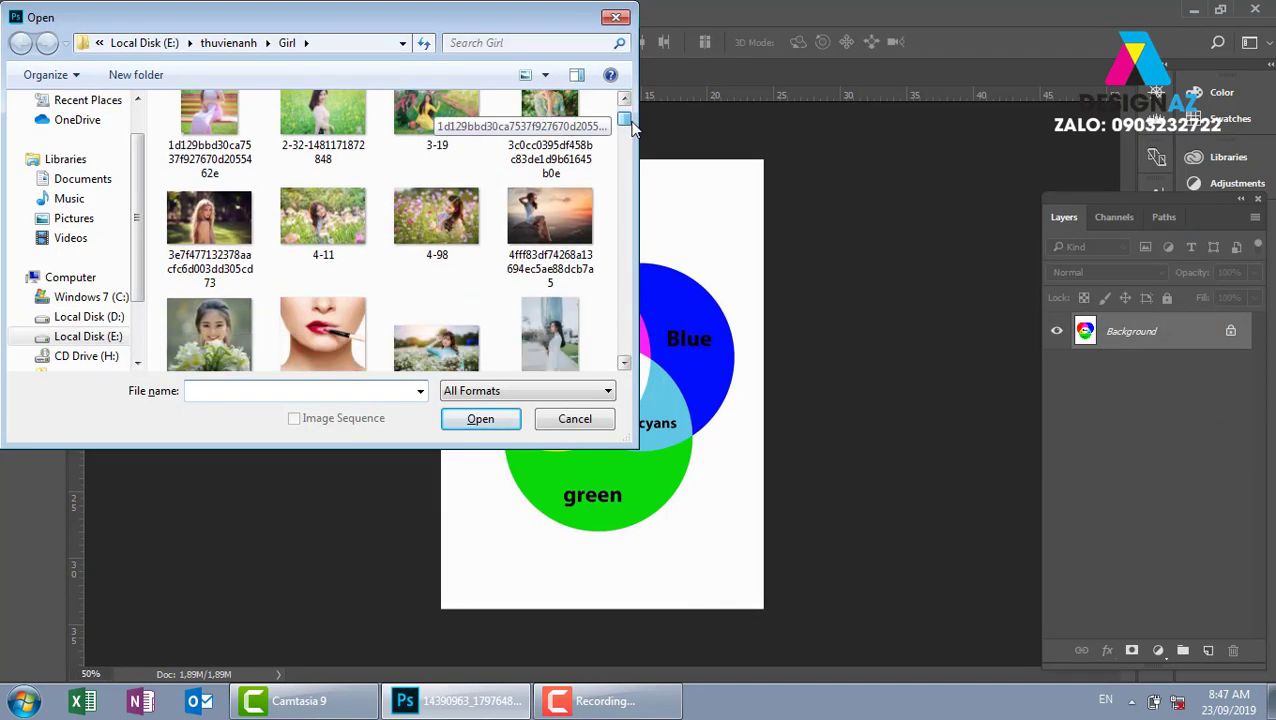
scroll(630, 126, "down", 3)
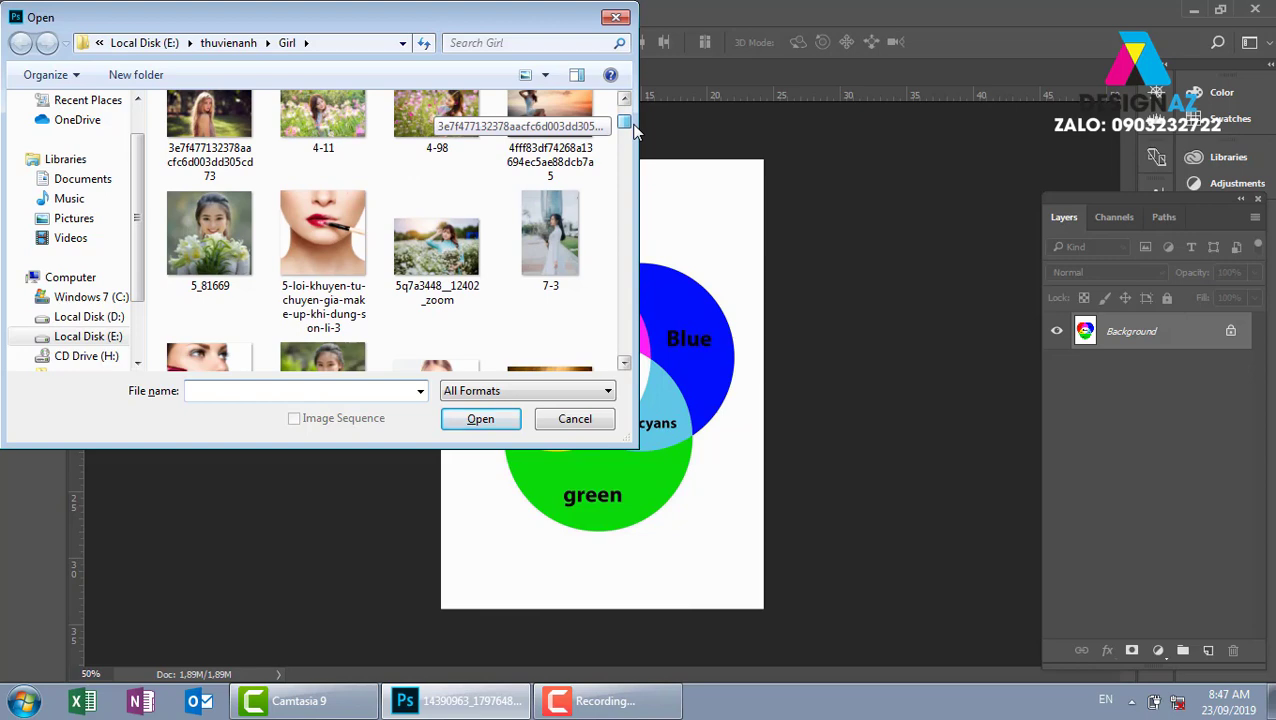
scroll(632, 128, "down", 3)
scroll(645, 130, "down", 3)
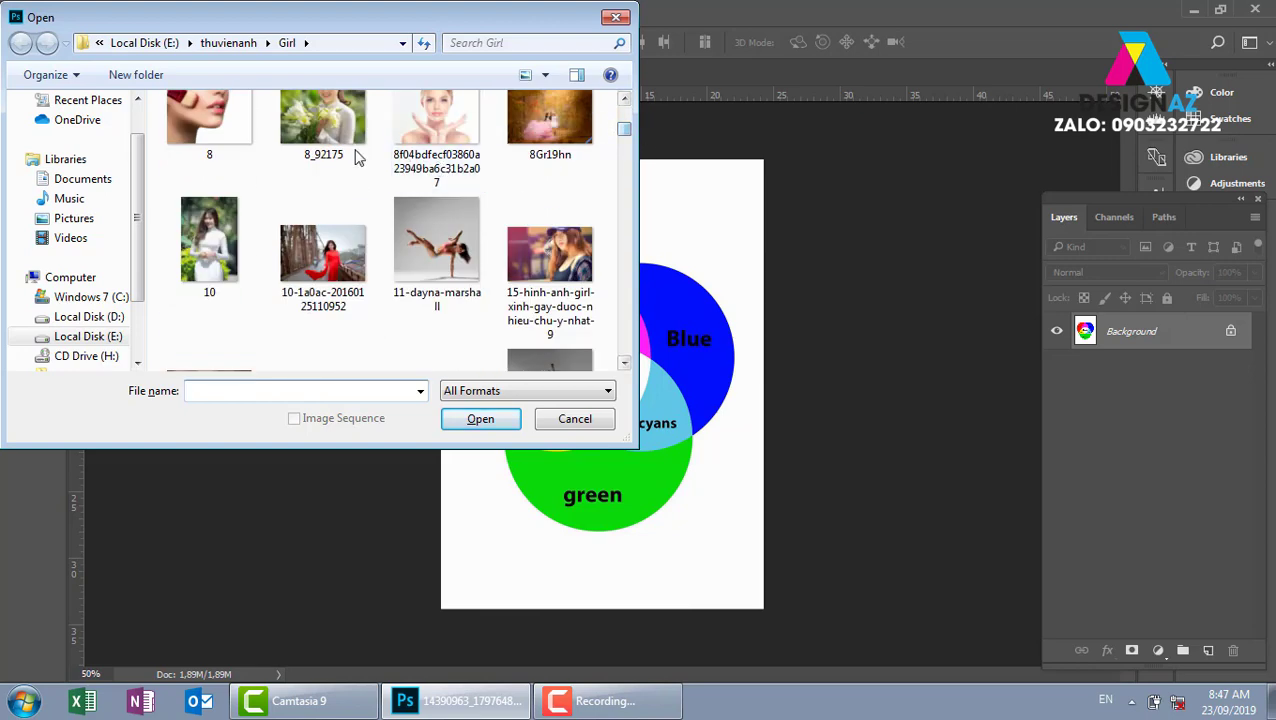
left_click(322, 122)
left_click(482, 418)
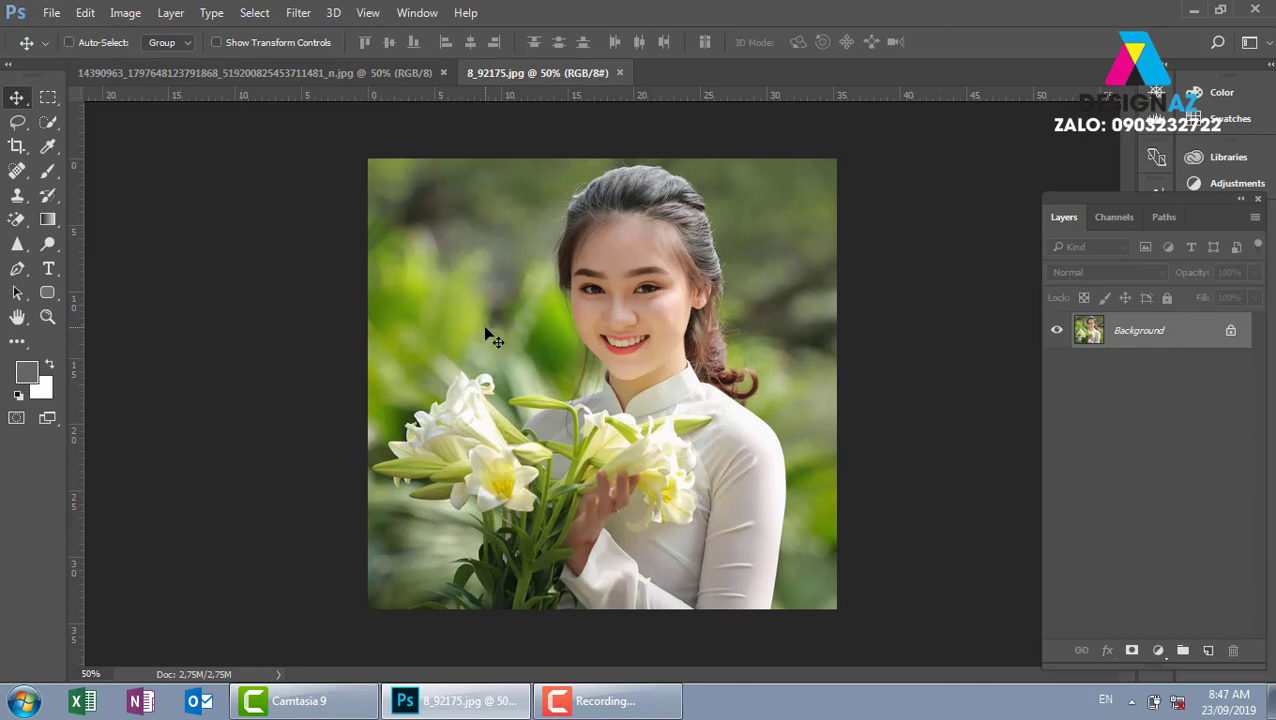
Step: Preview Selective Color on the lily portrait's Yellows with Yellow -100 and Cyan about -55
left_click(125, 13)
mouse_move(153, 61)
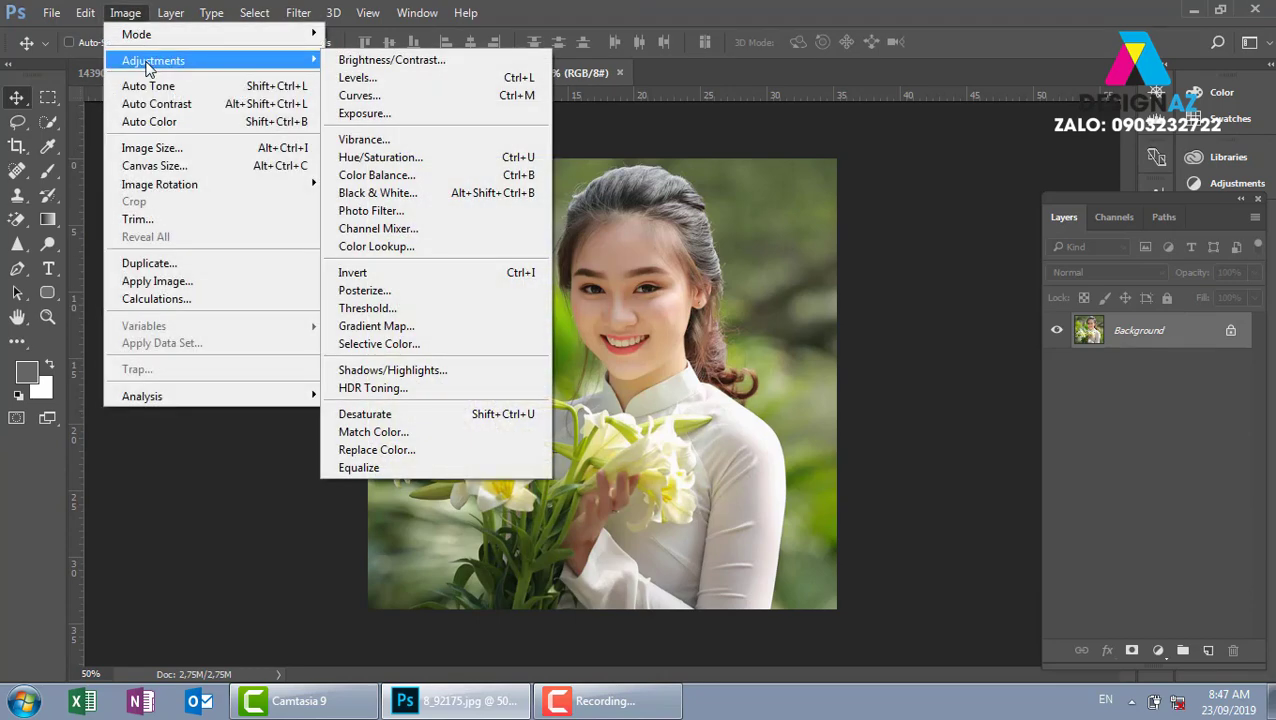
left_click(436, 344)
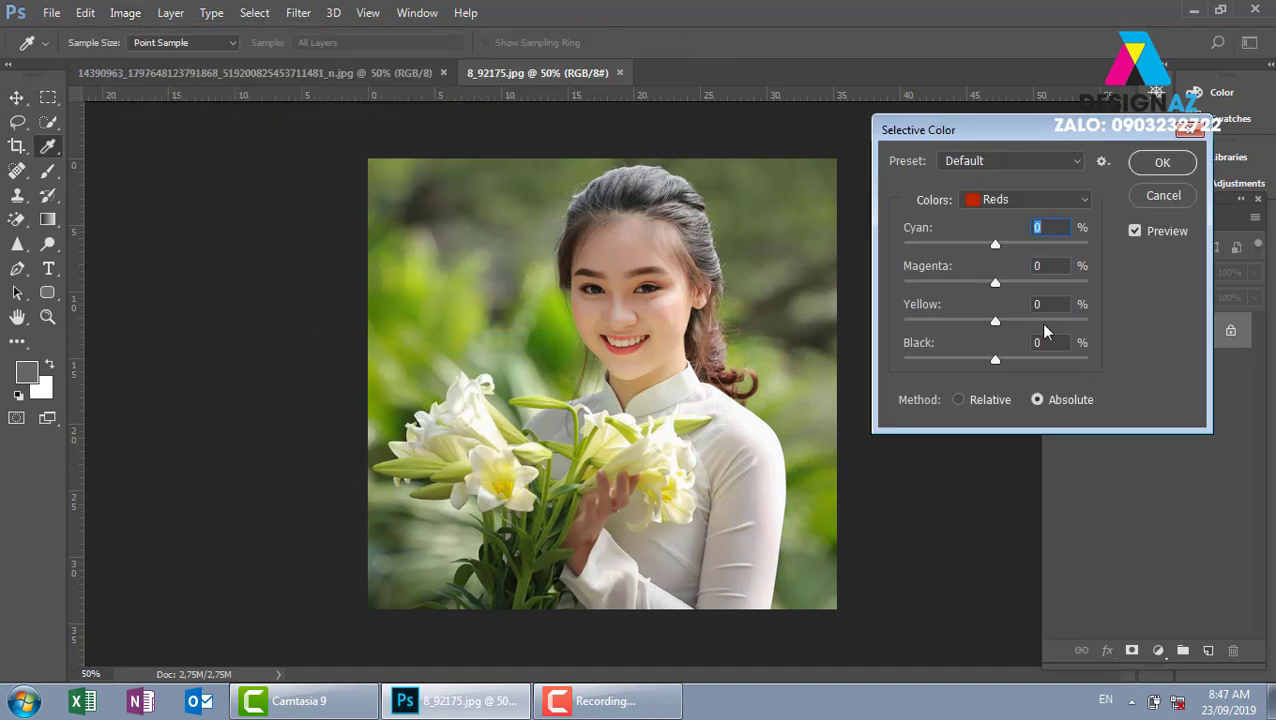
left_click(1063, 205)
left_click(1028, 239)
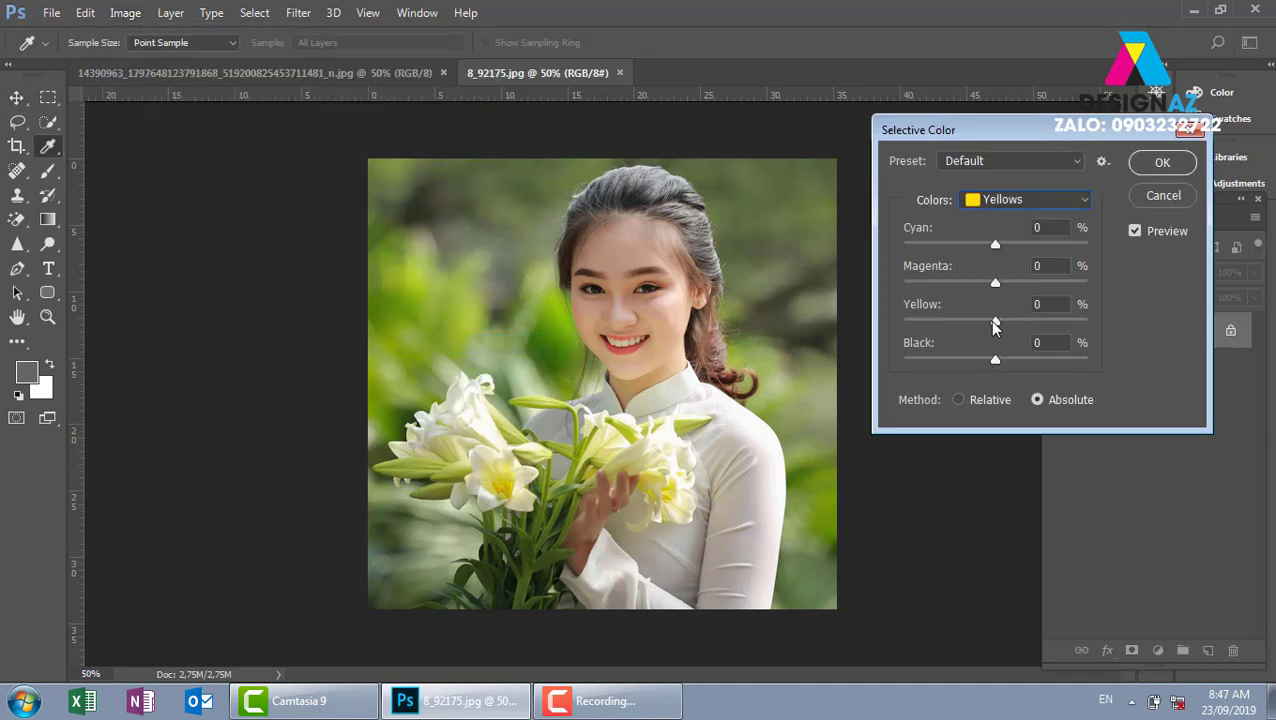
left_click_drag(995, 322, 903, 322)
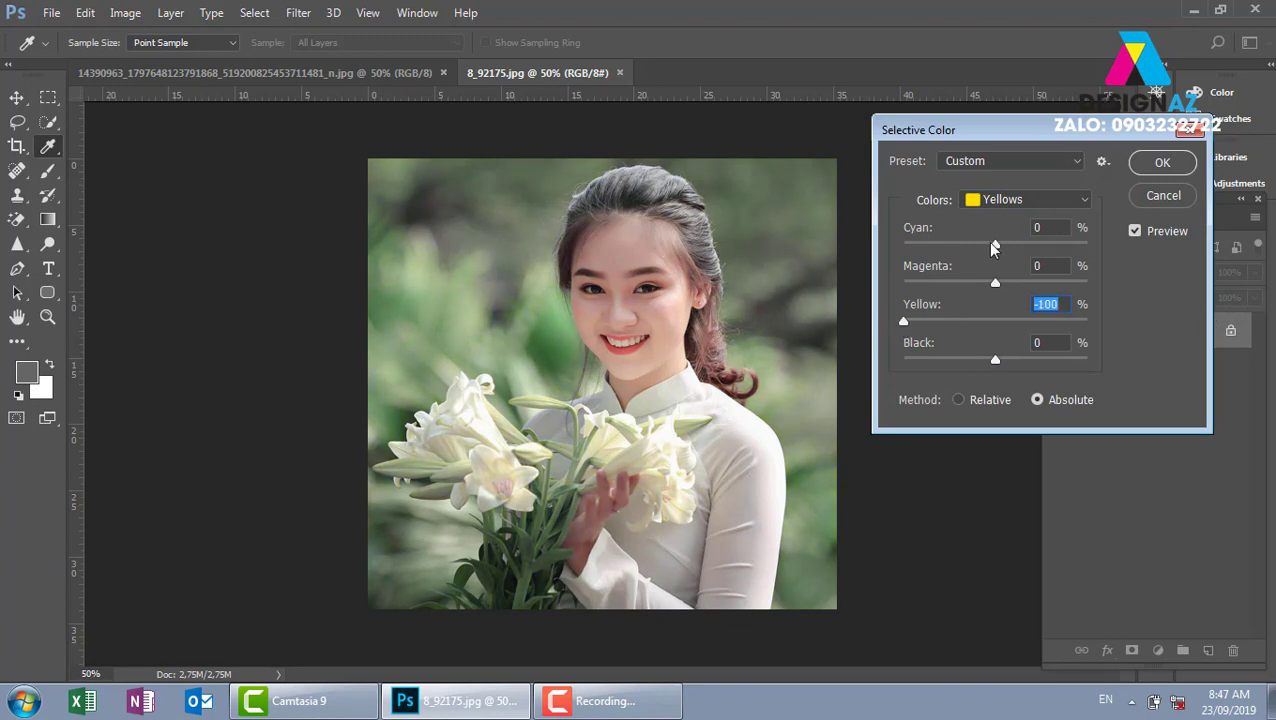
left_click_drag(995, 243, 1027, 240)
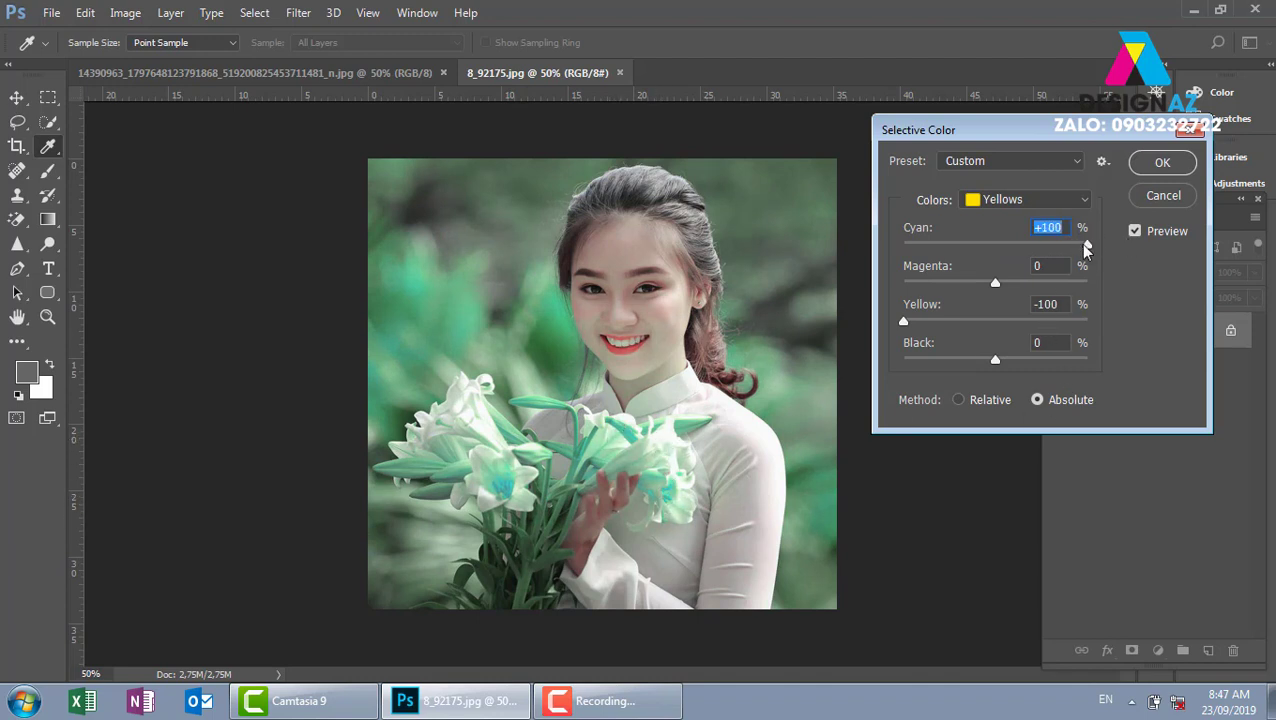
left_click_drag(1086, 250, 948, 249)
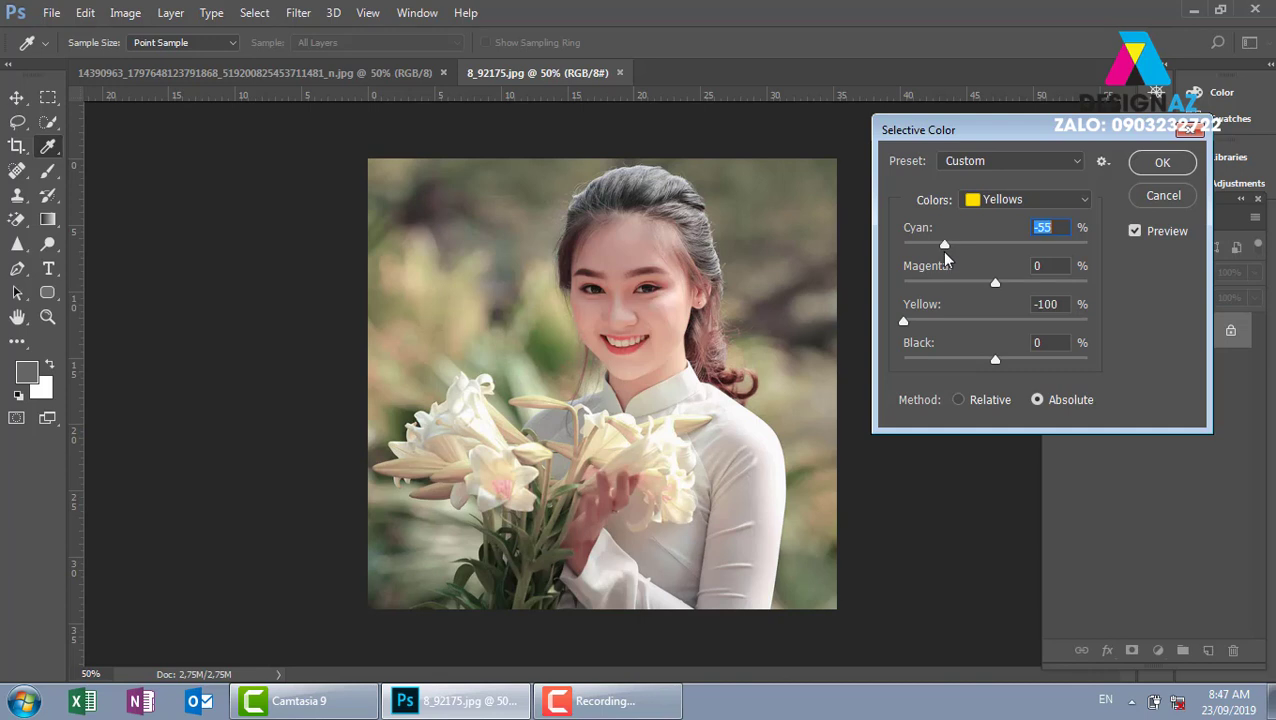